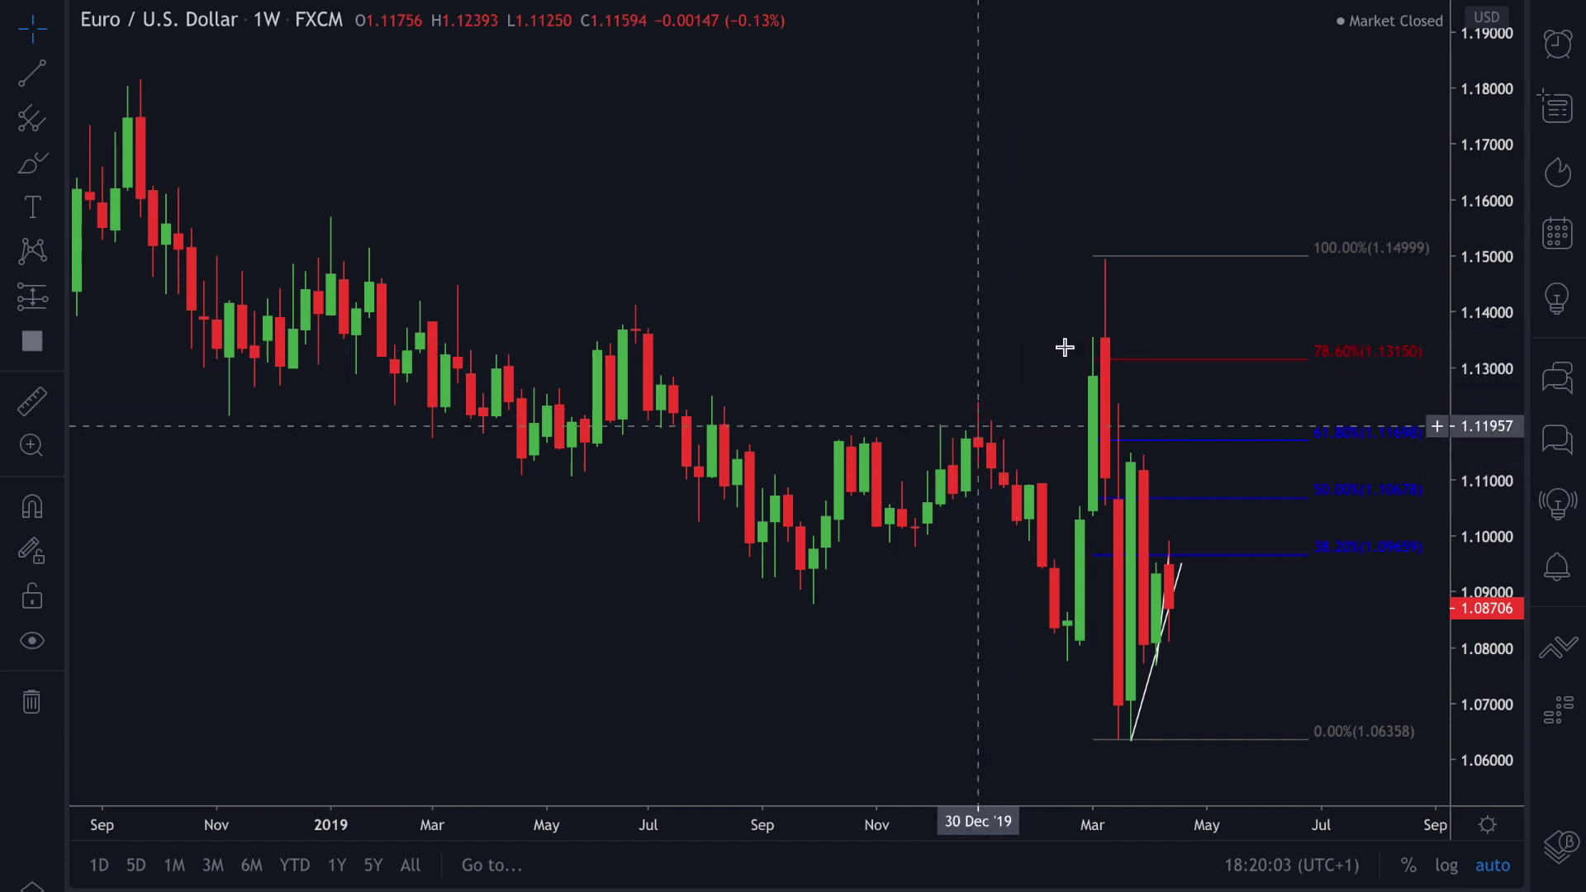
Step: Inspect the Fibonacci retracement swing on the weekly Euro / U.S. Dollar chart and switch to the daily timeframe
left_click(1102, 261)
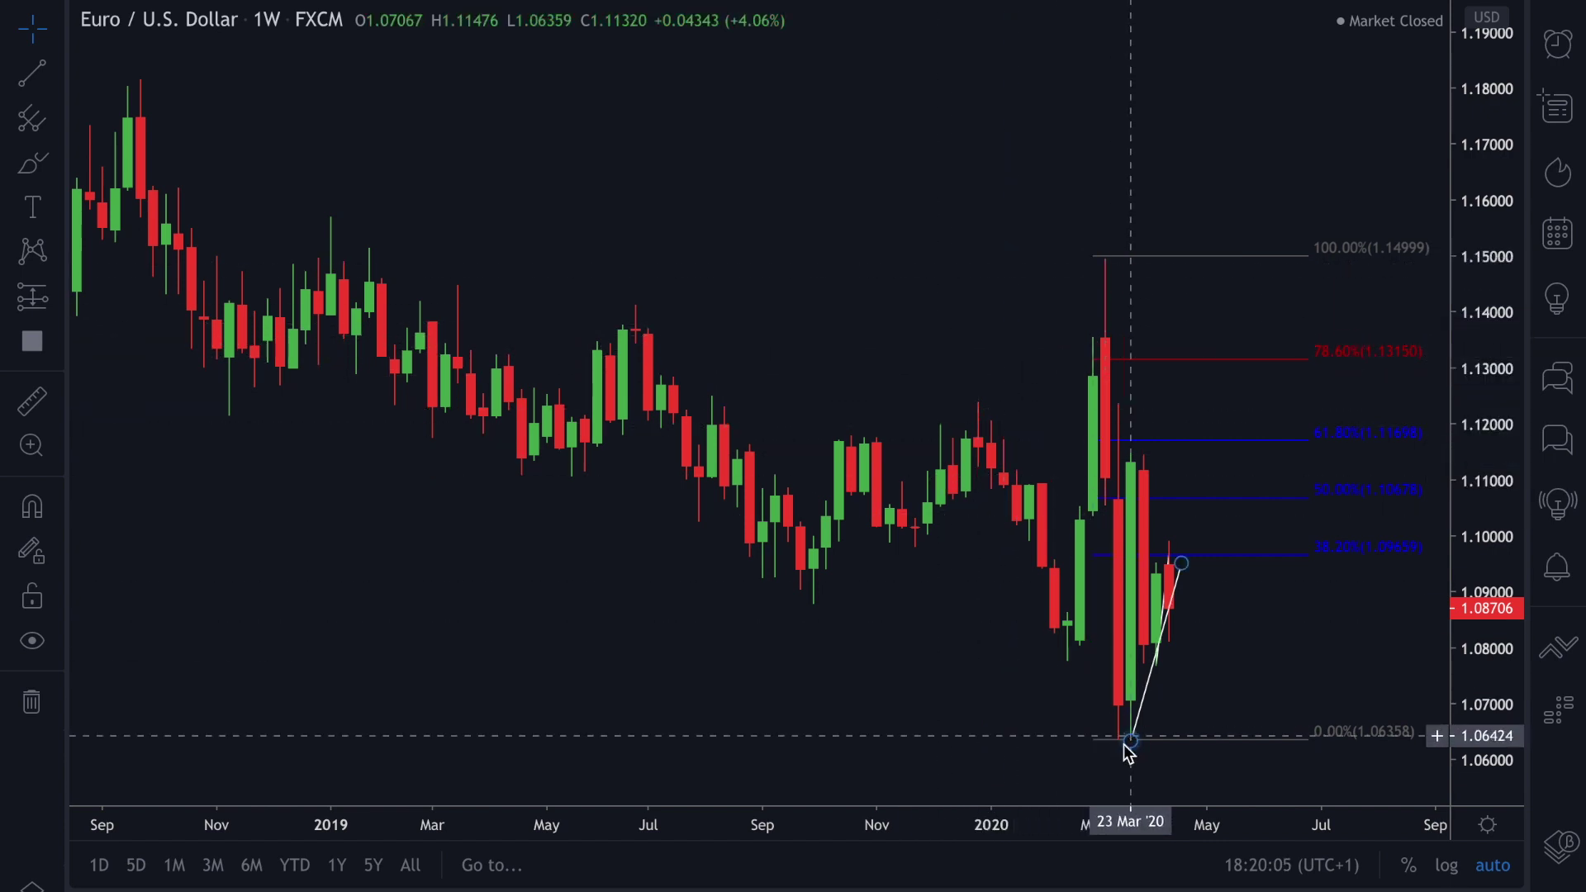
scroll(921, 802, "up", 5)
left_click_drag(718, 799, 538, 793)
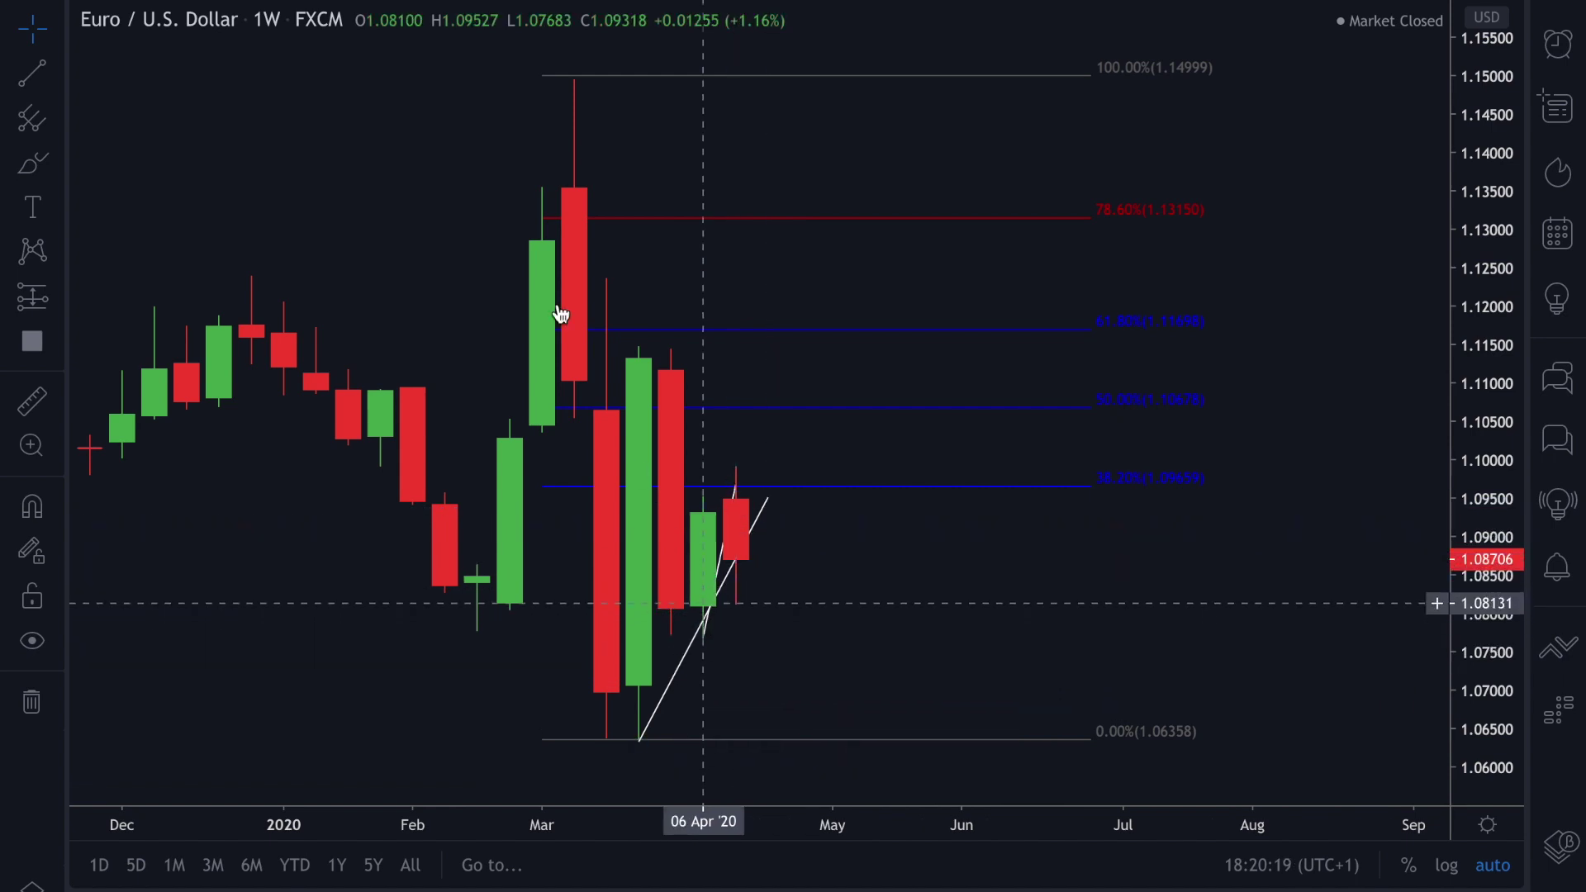
left_click(361, 0)
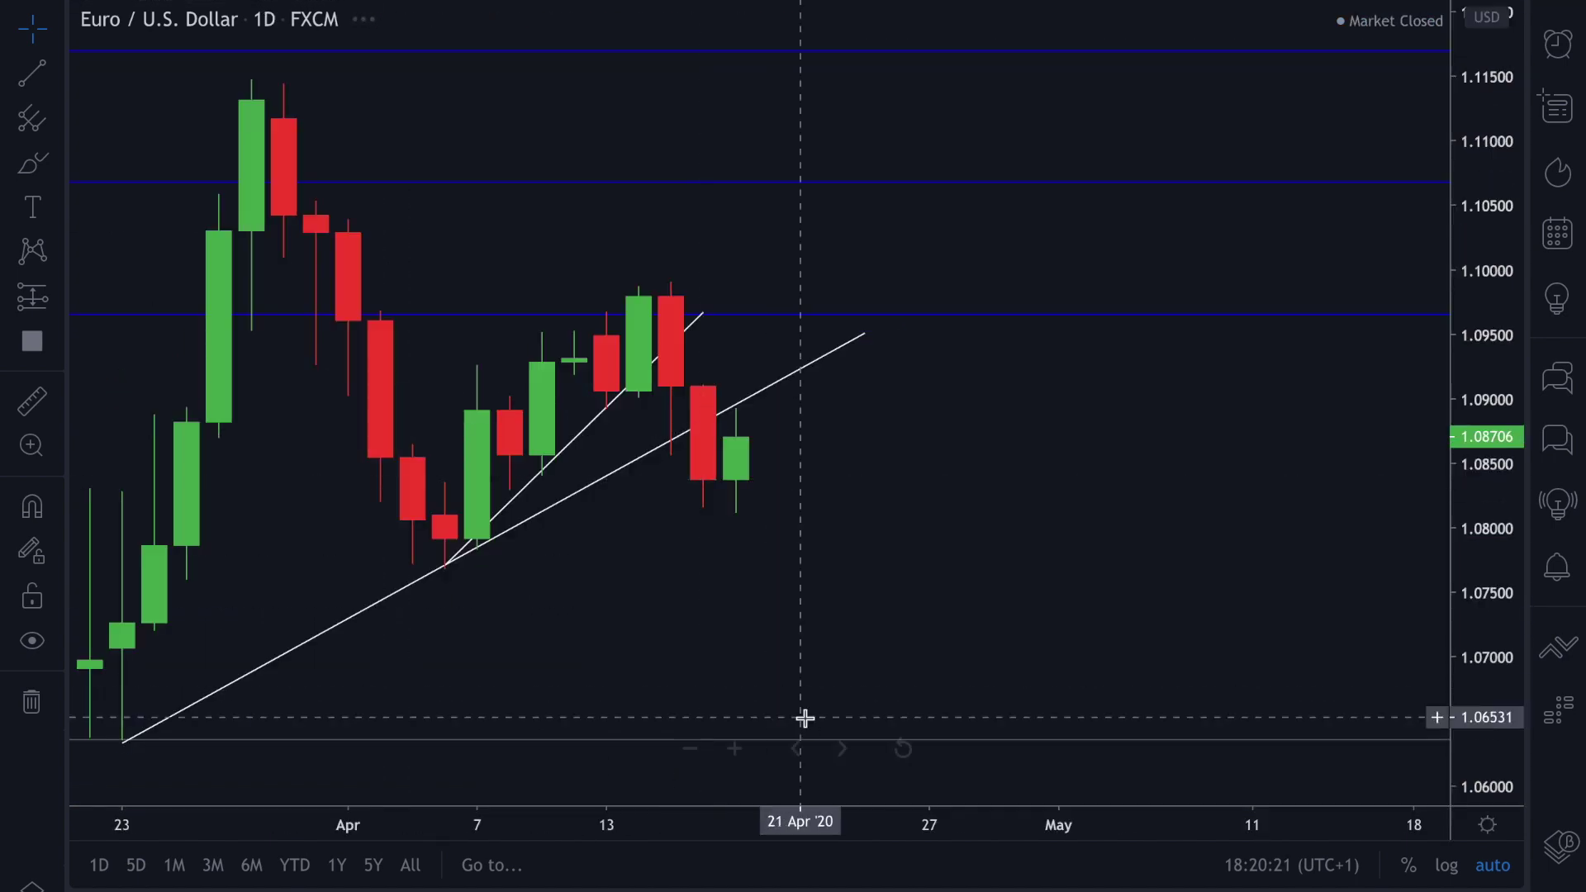
Step: Examine the two rising trendlines on the daily chart and switch to the 240-minute timeframe
left_click(690, 749)
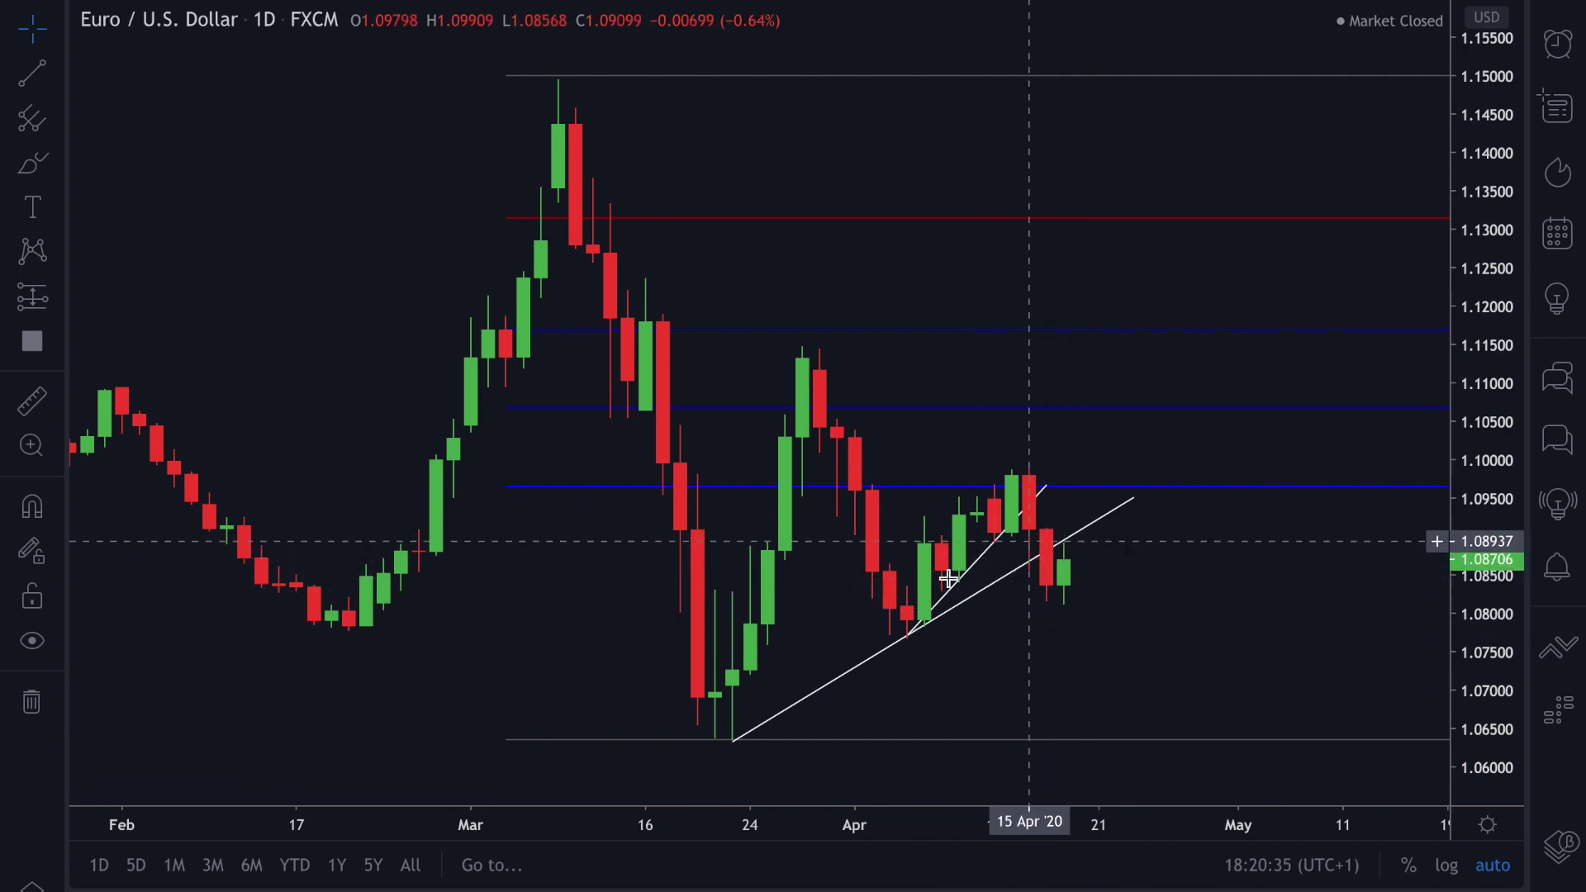
left_click_drag(924, 617, 907, 636)
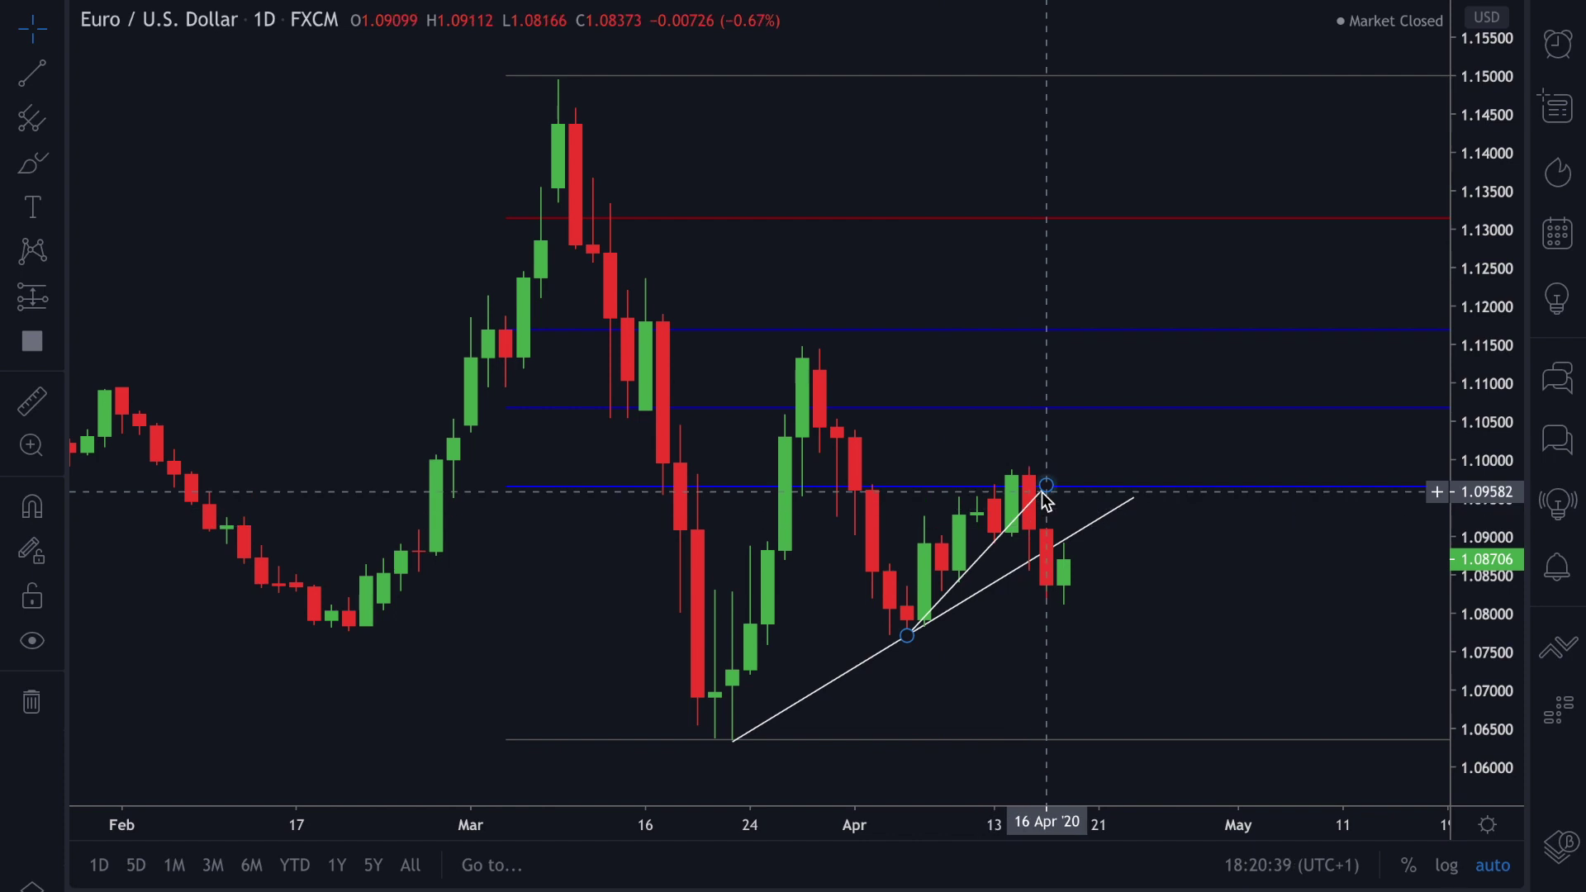
mouse_move(805, 774)
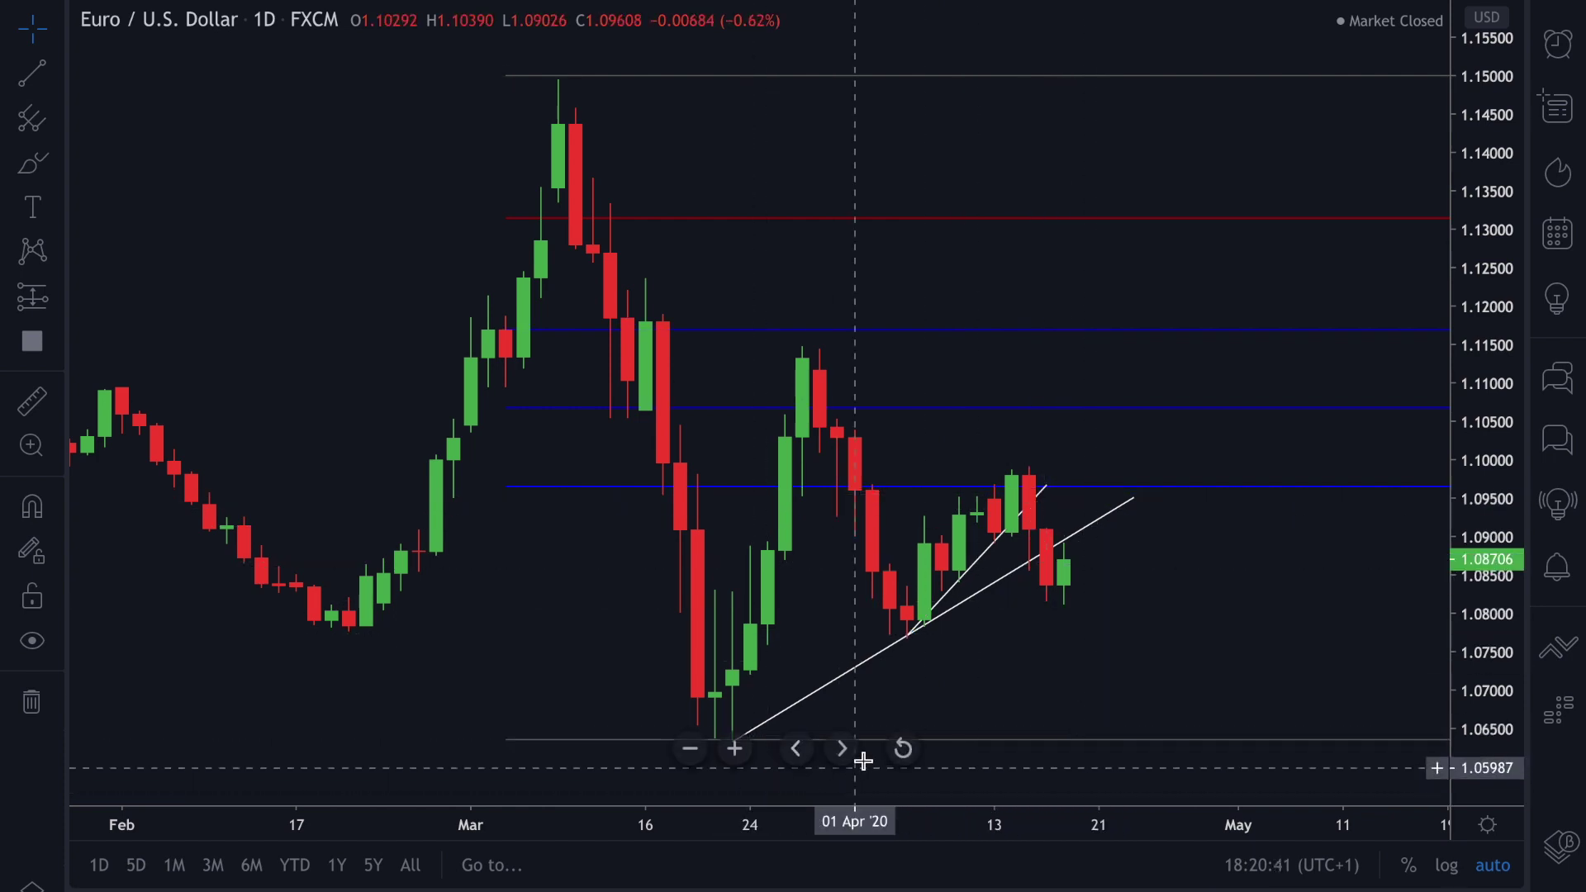
left_click(736, 749)
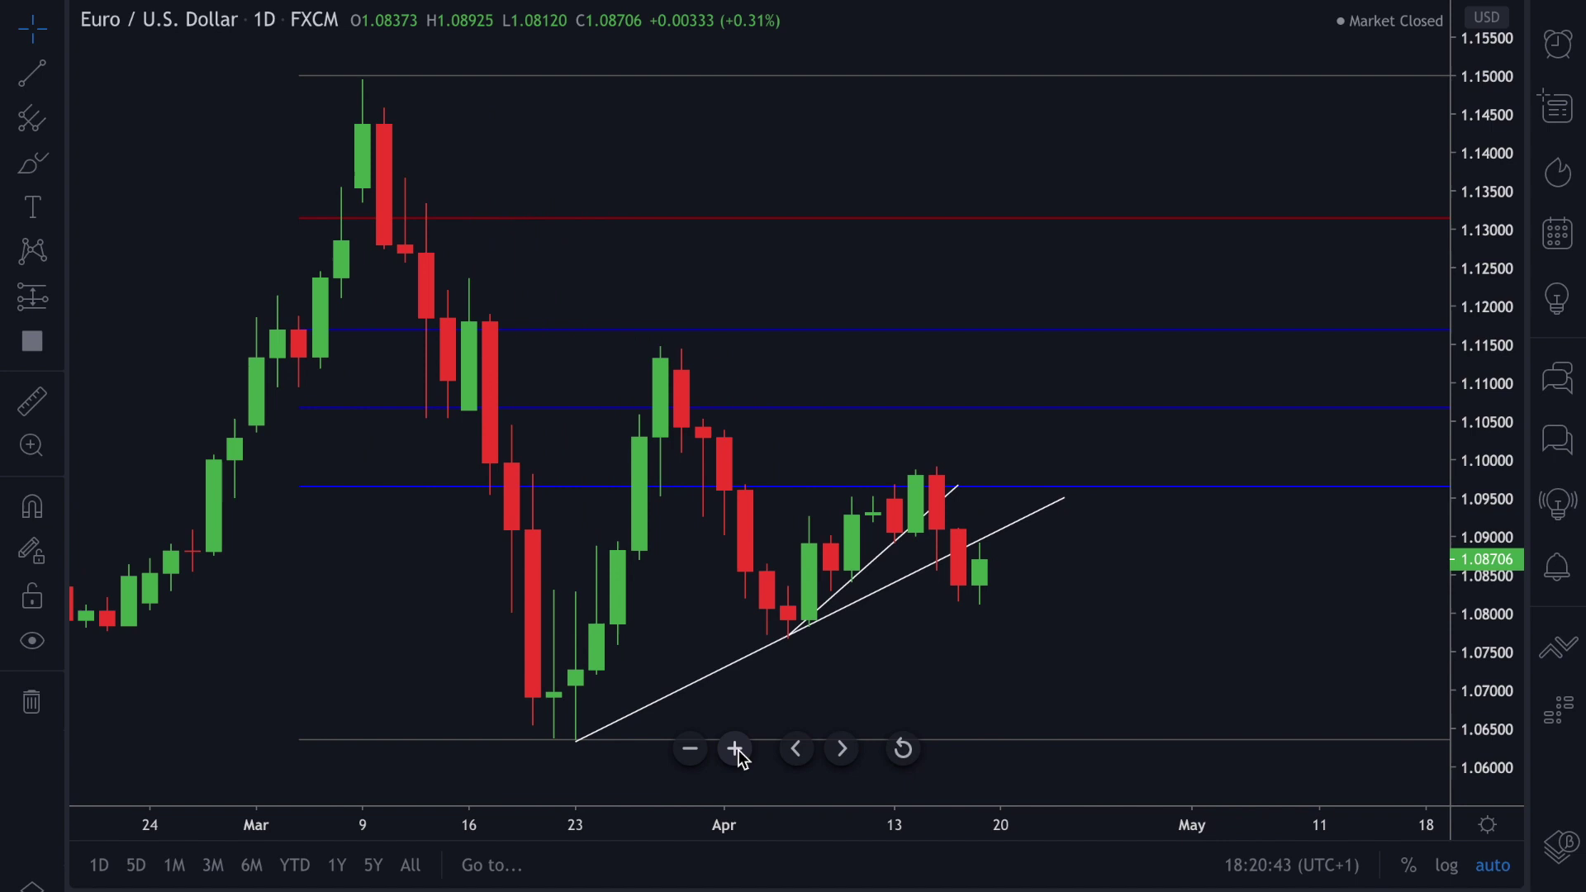
left_click(736, 750)
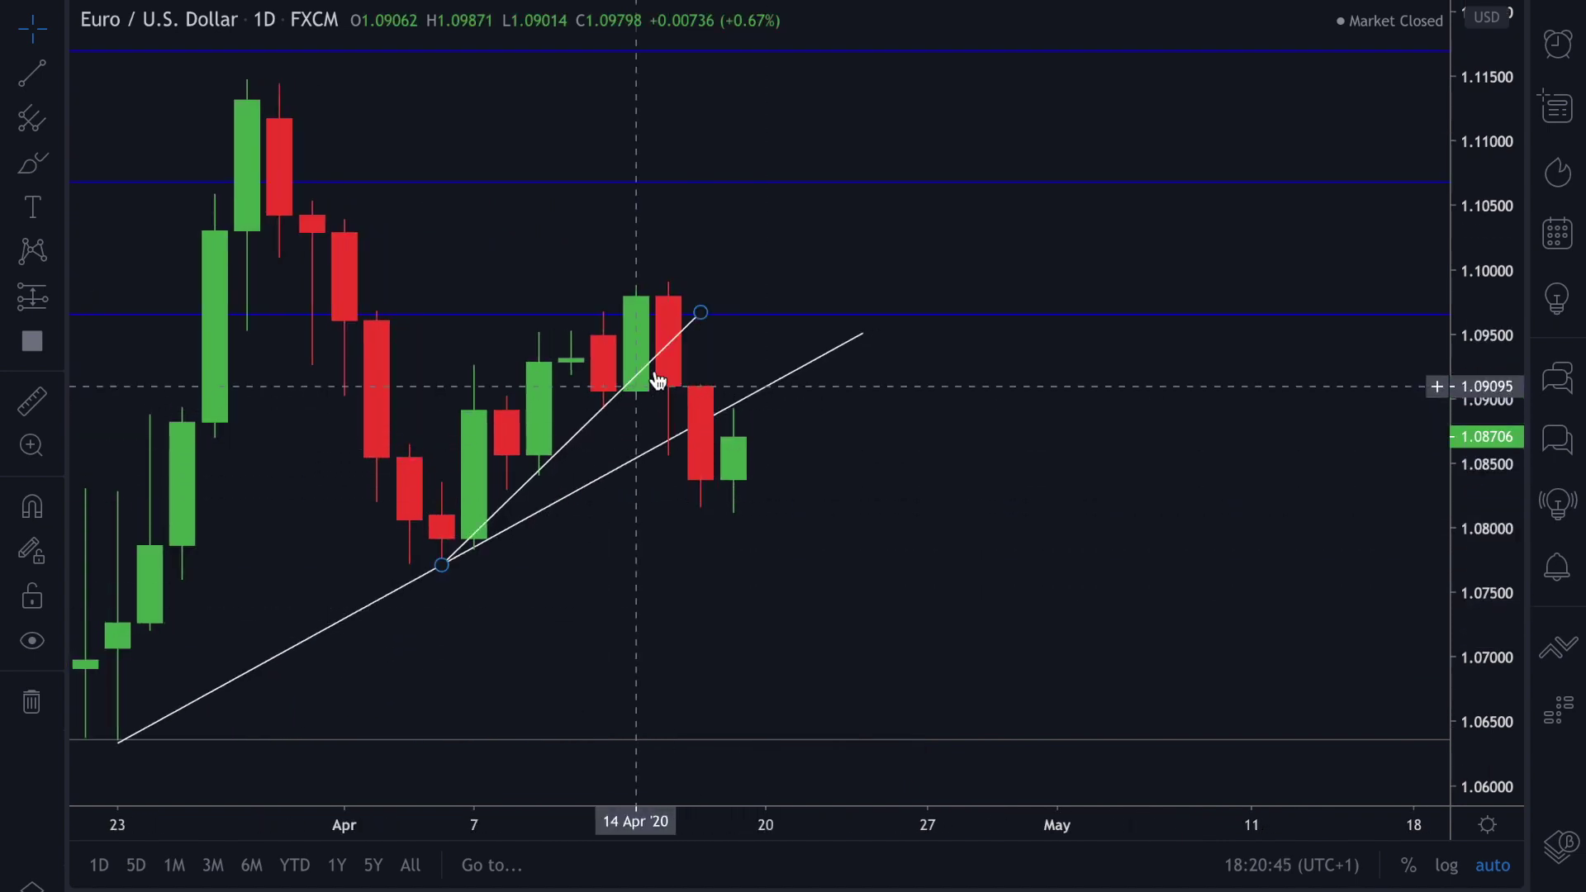
left_click(606, 399)
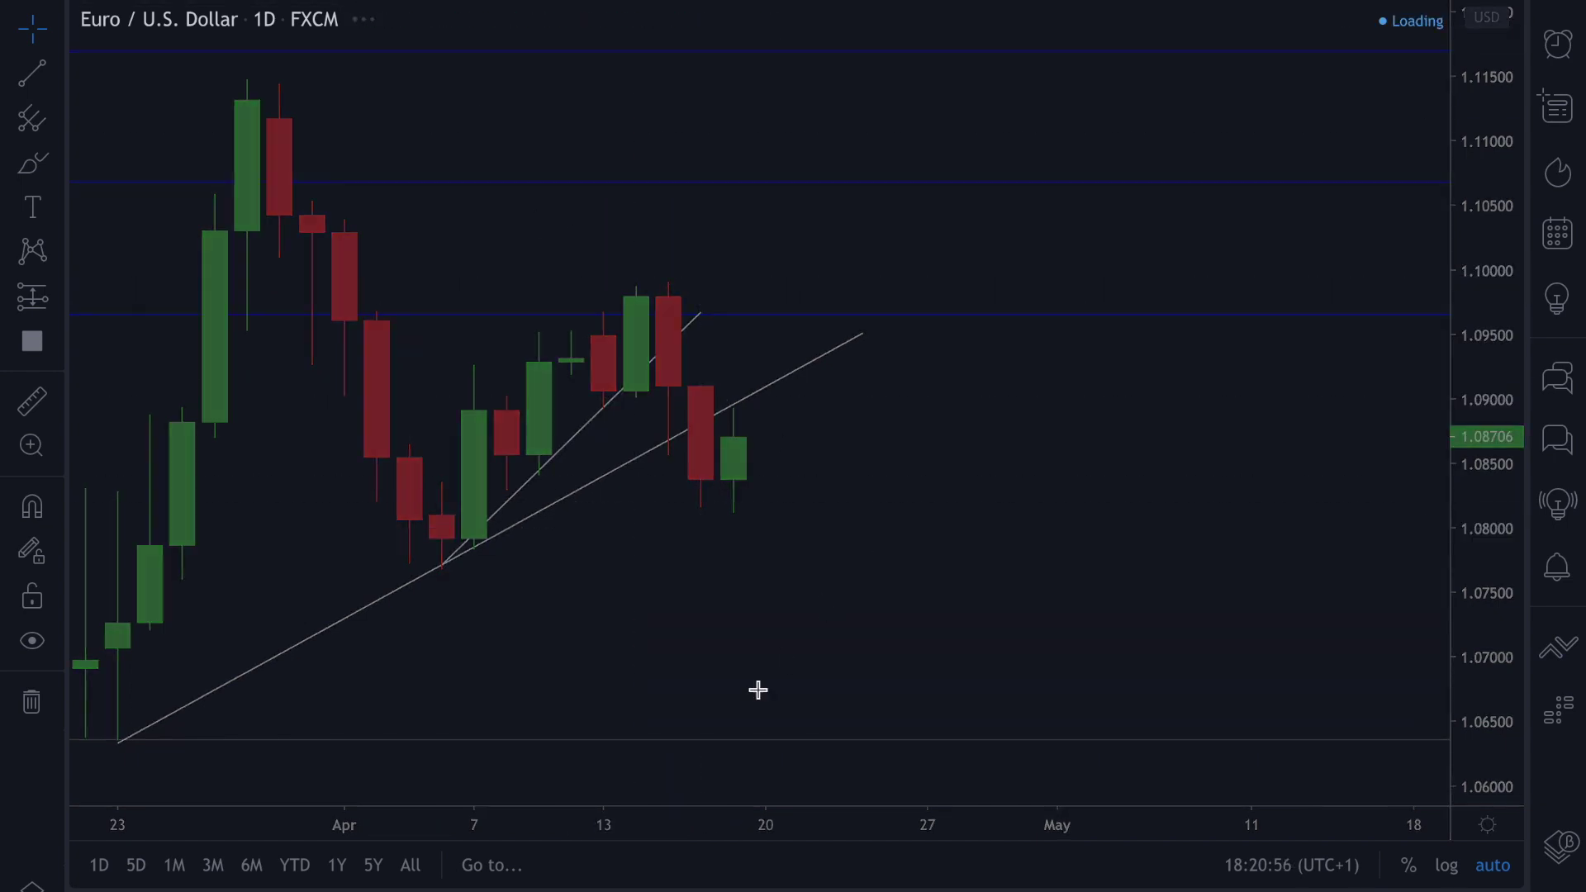
Step: Draw a rectangle zone over the lowest blue retracement level, from about 1.0984 to 1.0953, spanning 27 March to 21 April 2020
left_click(693, 756)
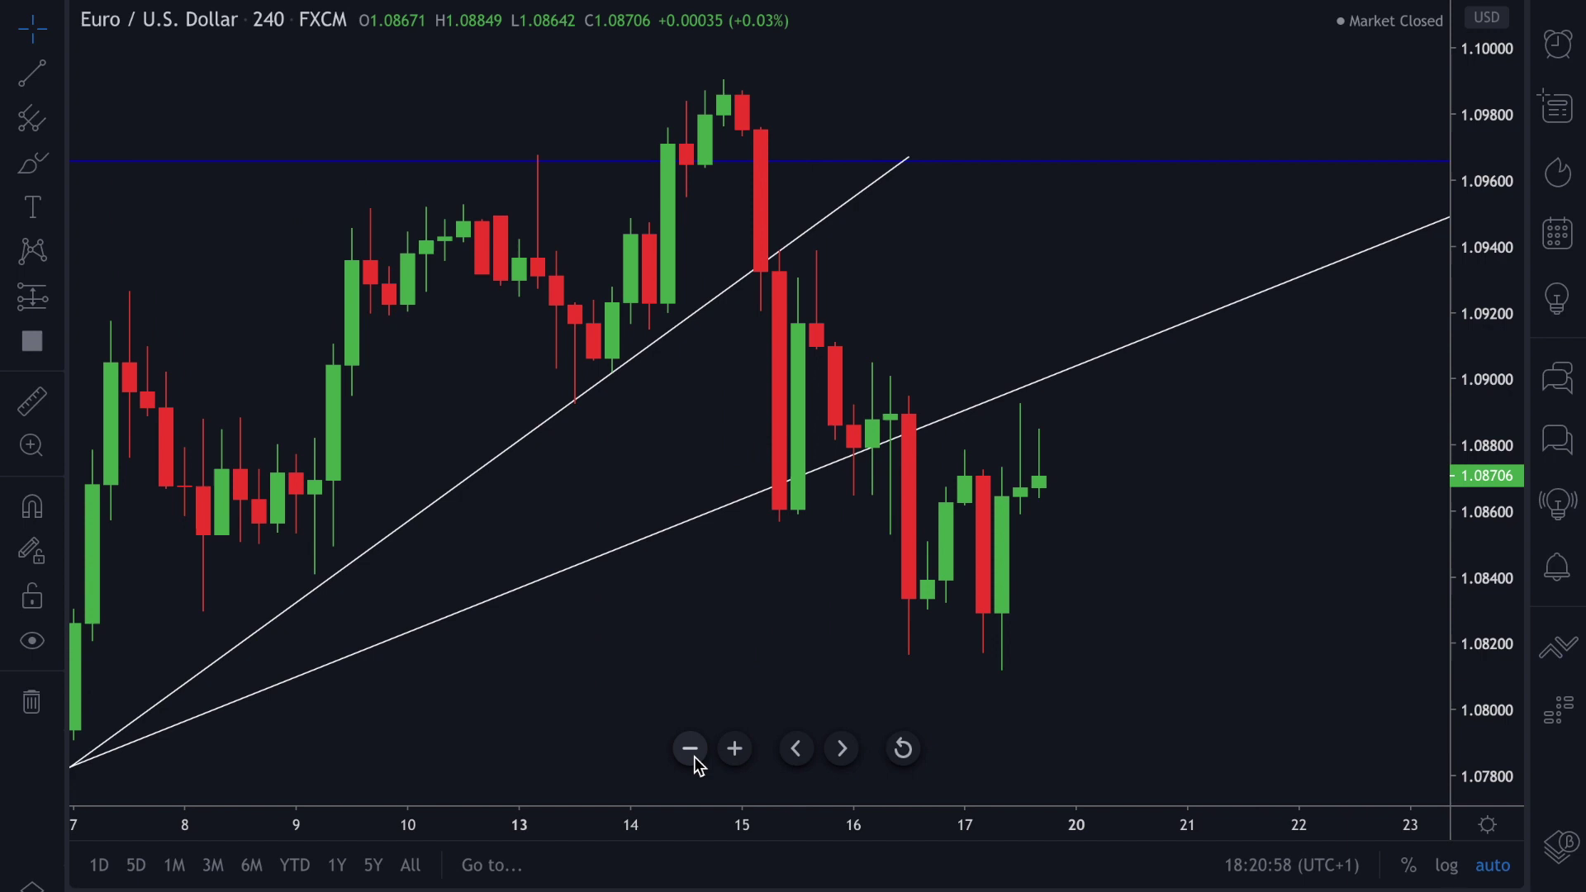
left_click(692, 757)
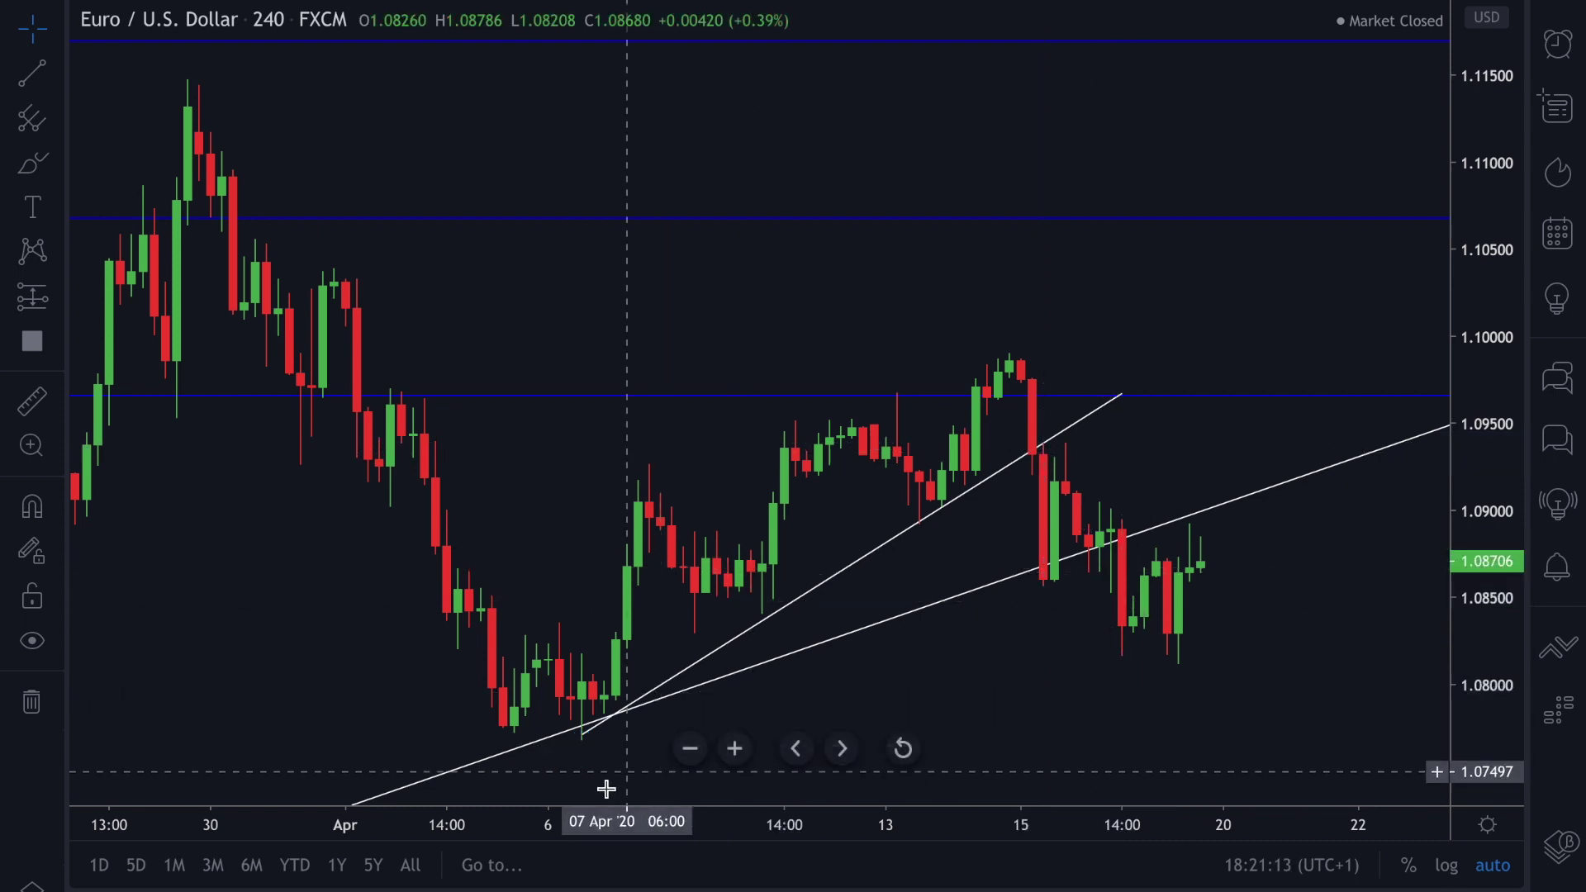
left_click(690, 748)
left_click(689, 750)
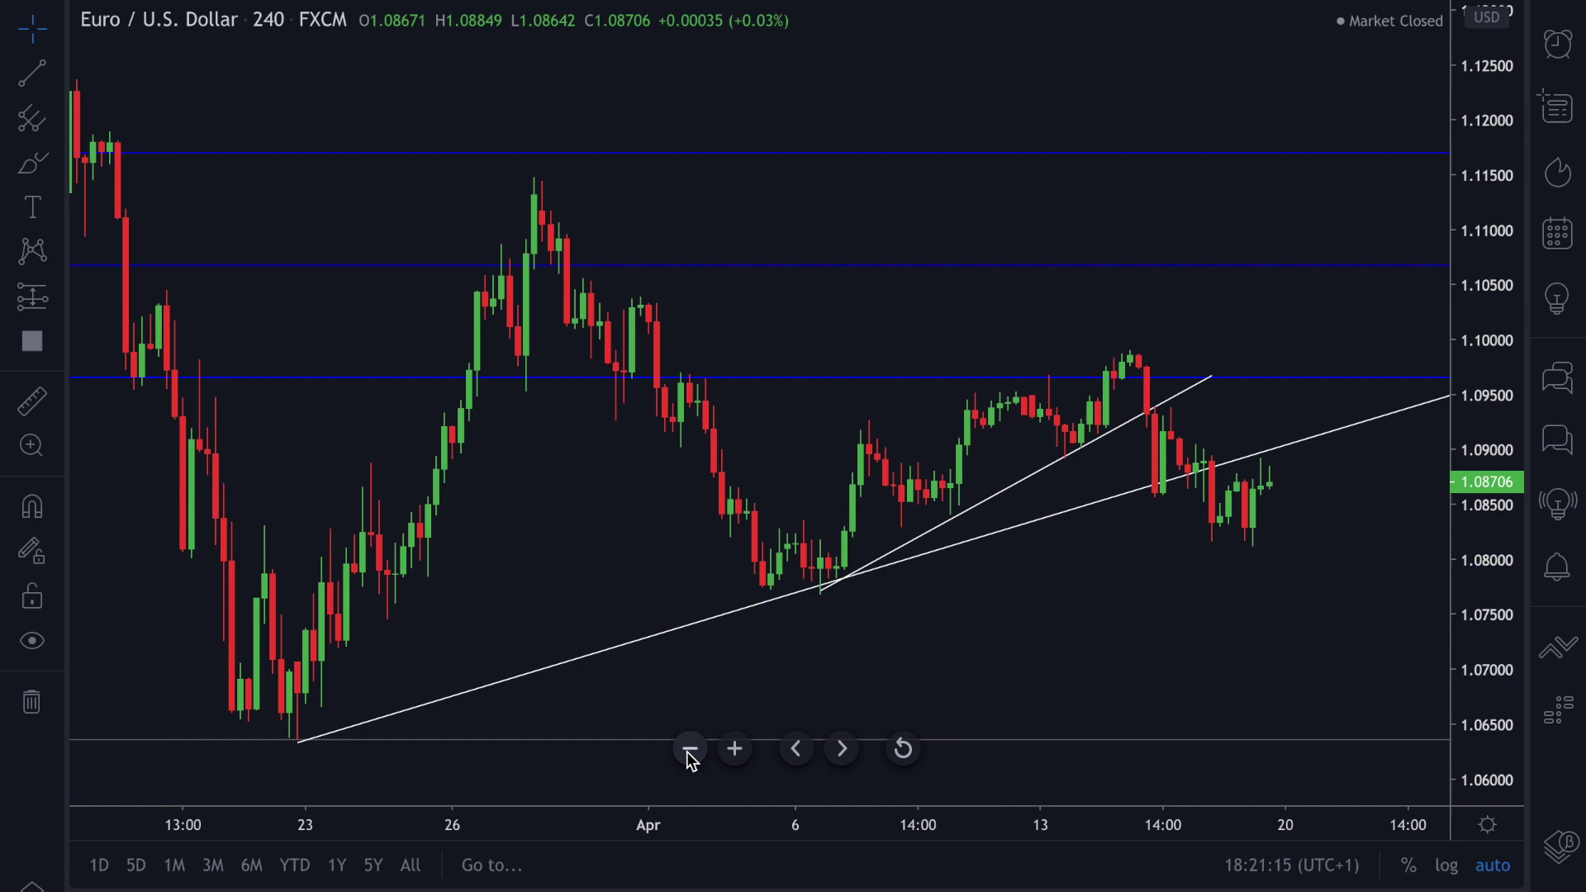
left_click(689, 750)
left_click(689, 750)
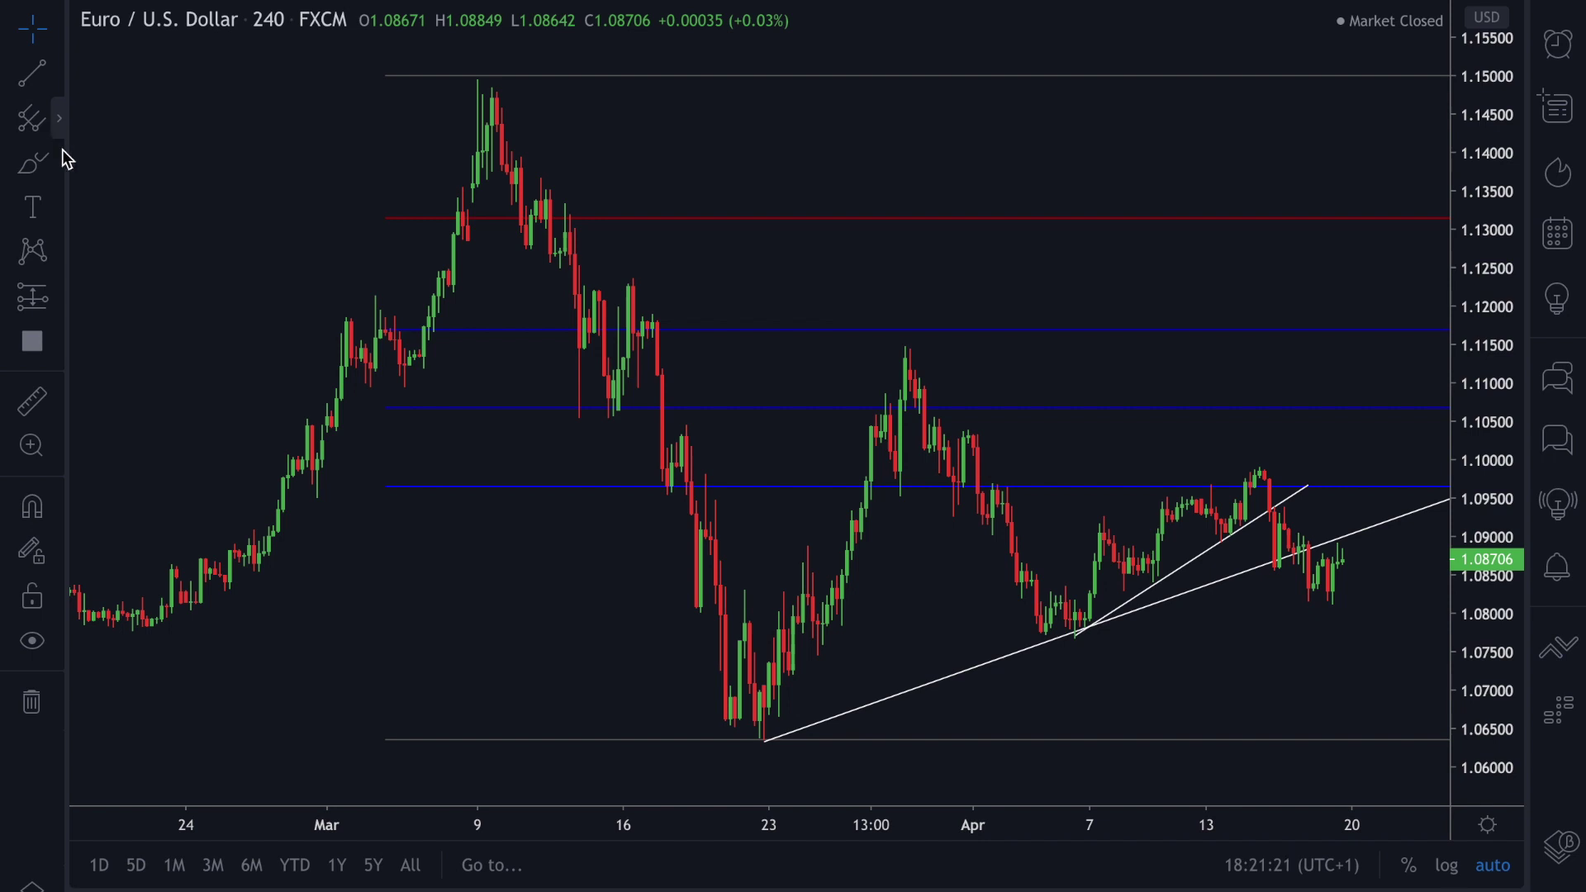
left_click(59, 118)
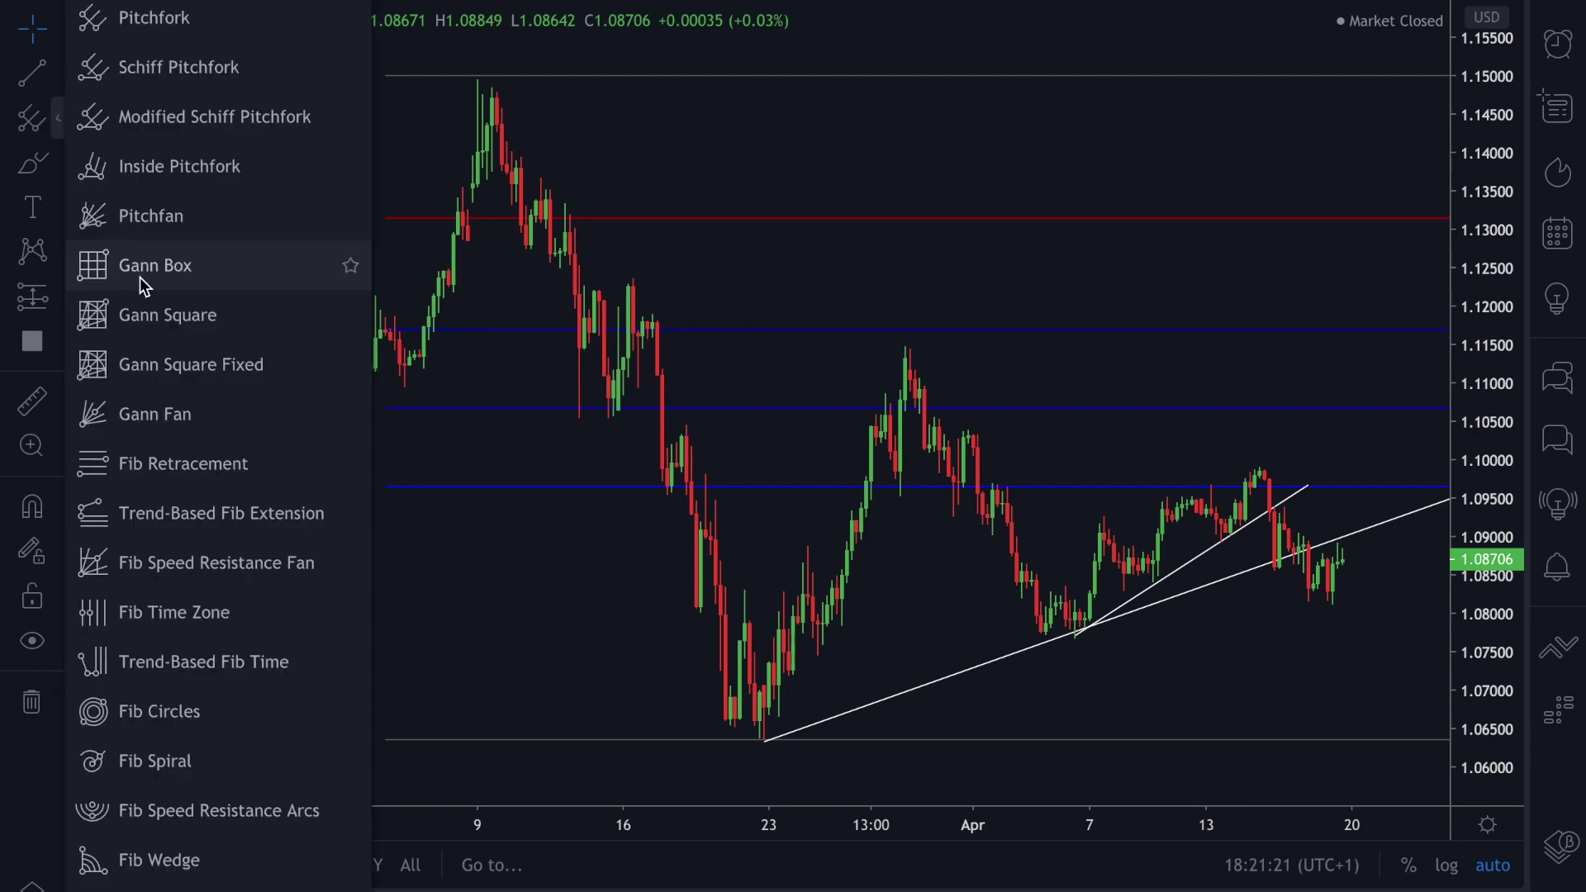
left_click(57, 165)
left_click(131, 225)
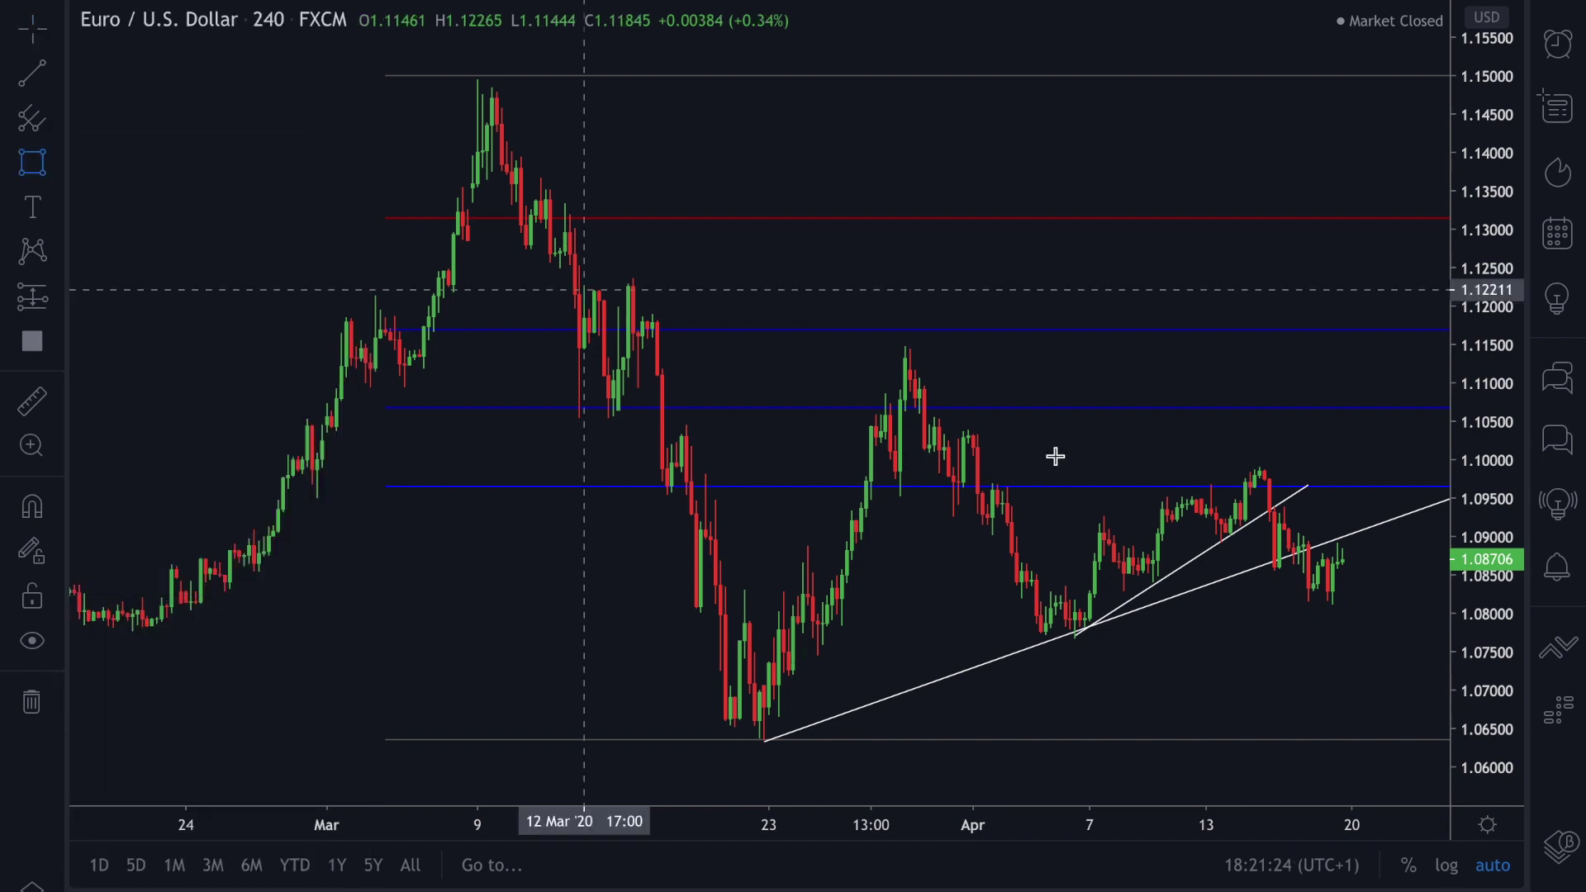
left_click(884, 477)
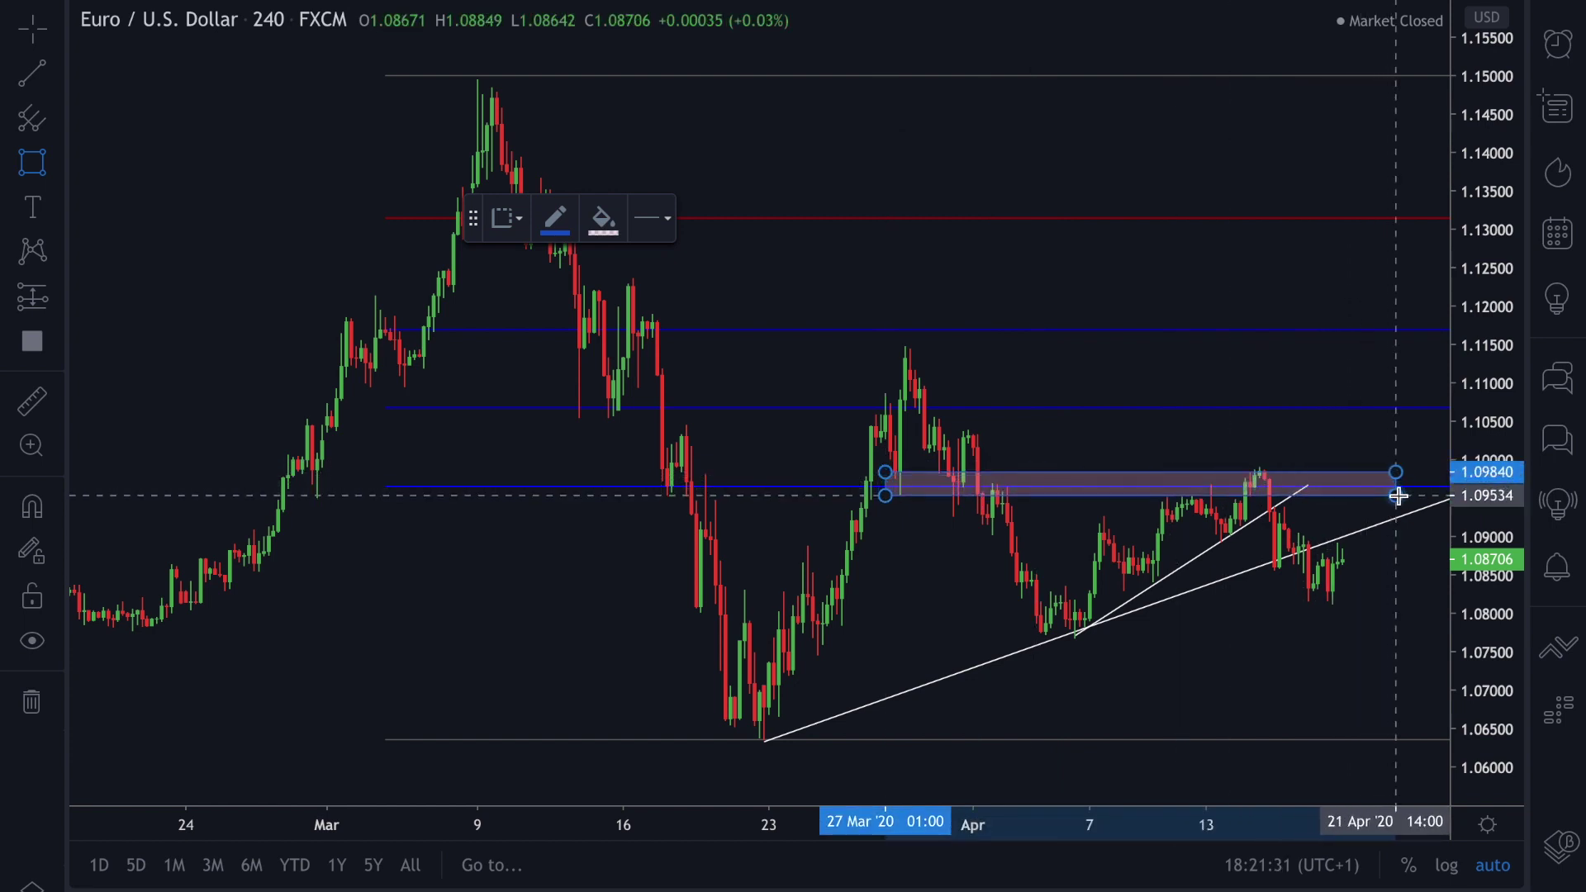
left_click(1398, 496)
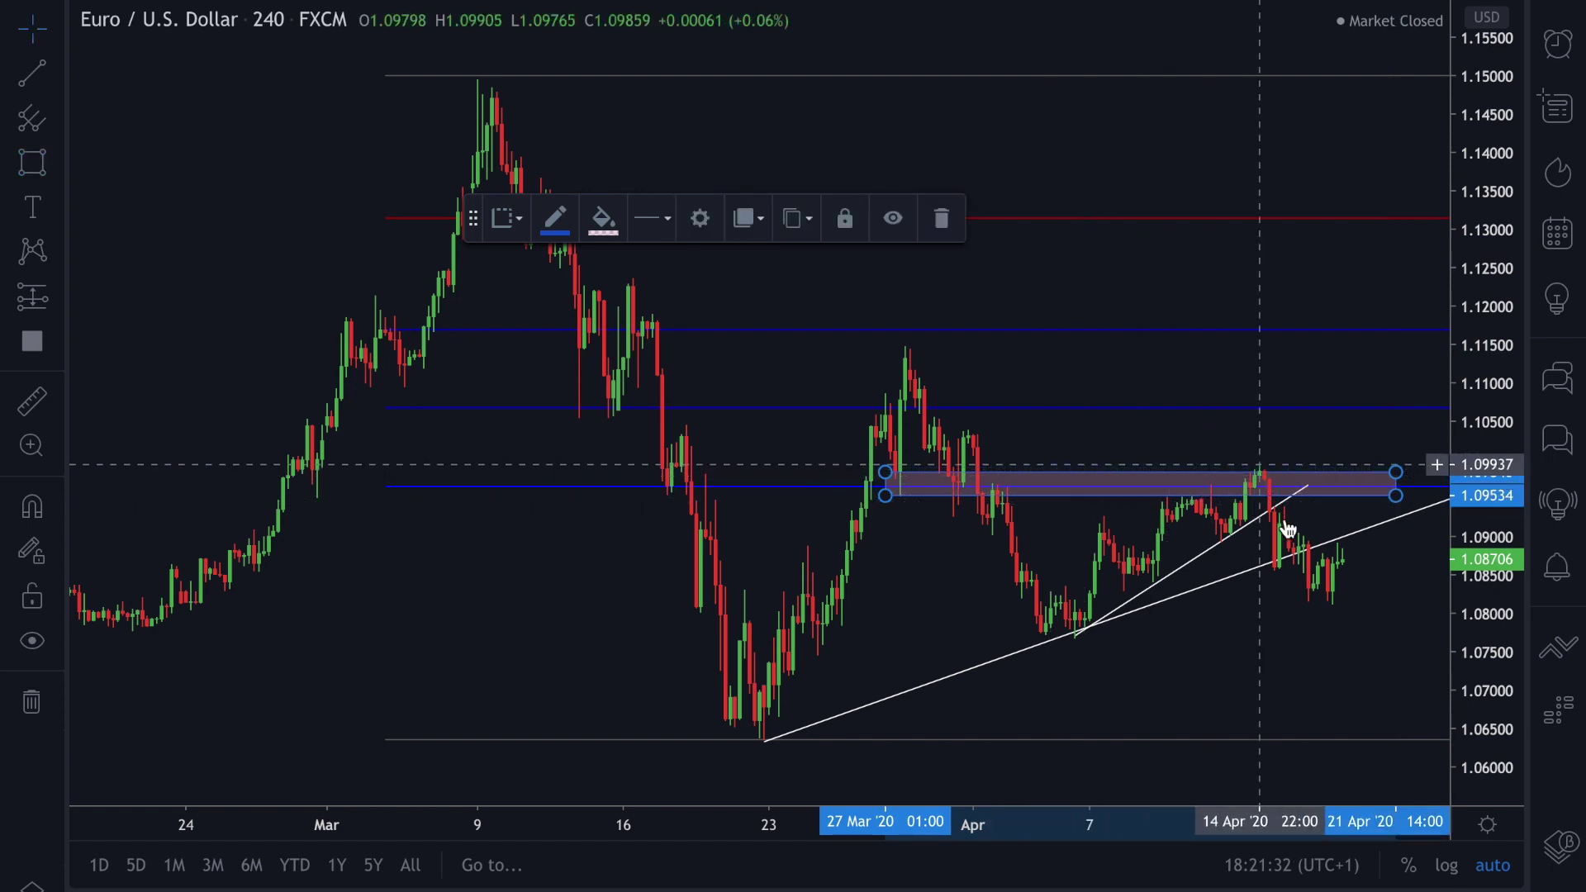
left_click(1025, 641)
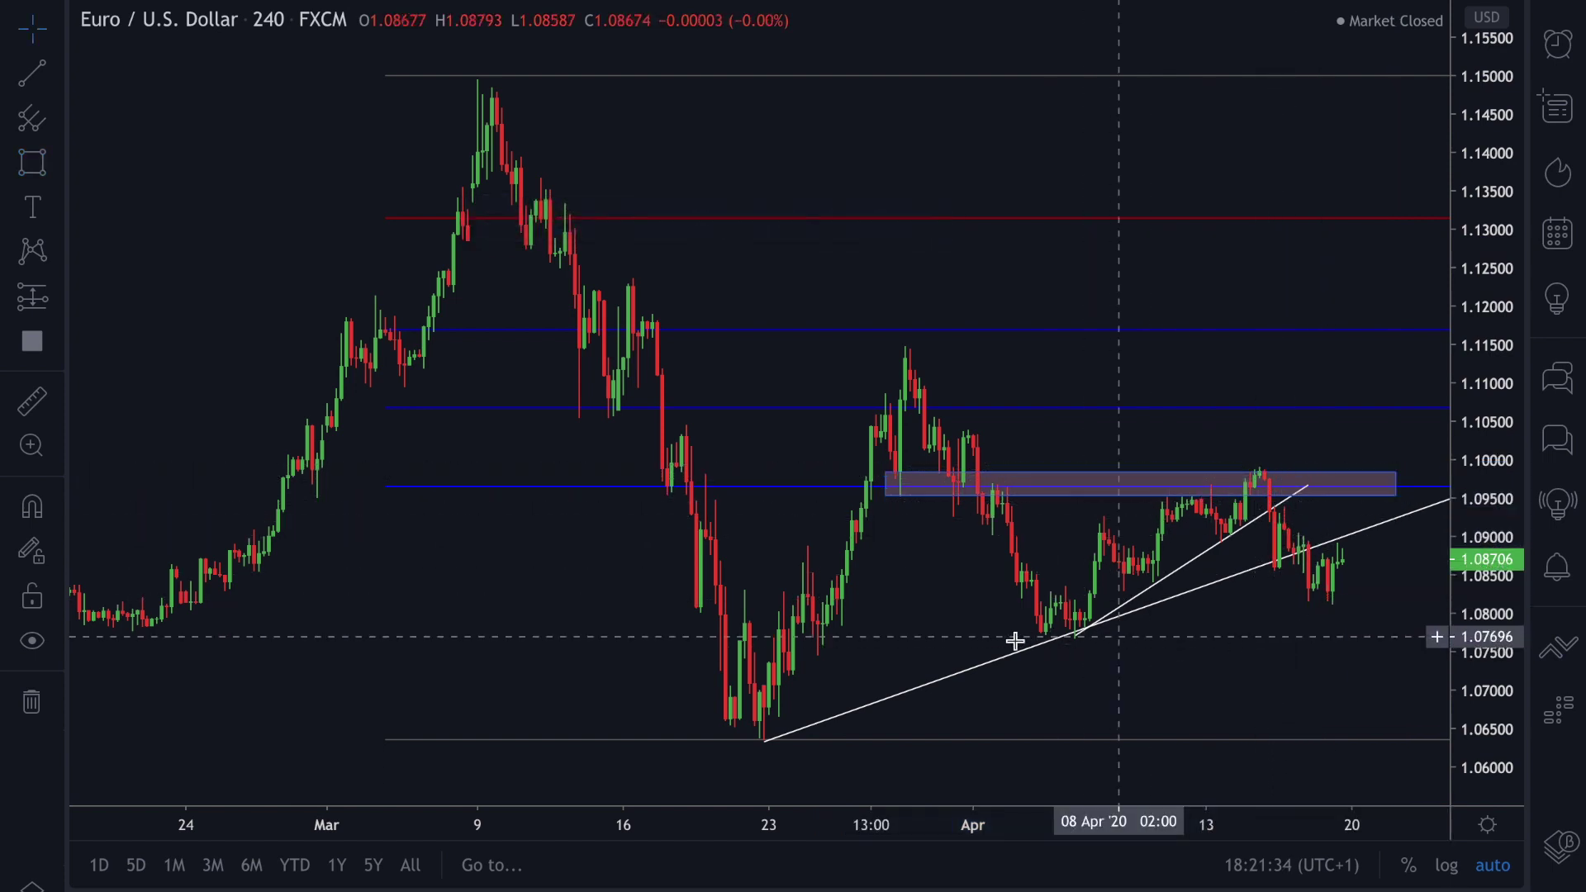
Step: Place a short position with entry at 1.09070 on the longer trendline and tighten its stop to about 1.09476
left_click_drag(1013, 666, 647, 658)
left_click_drag(775, 814, 460, 832)
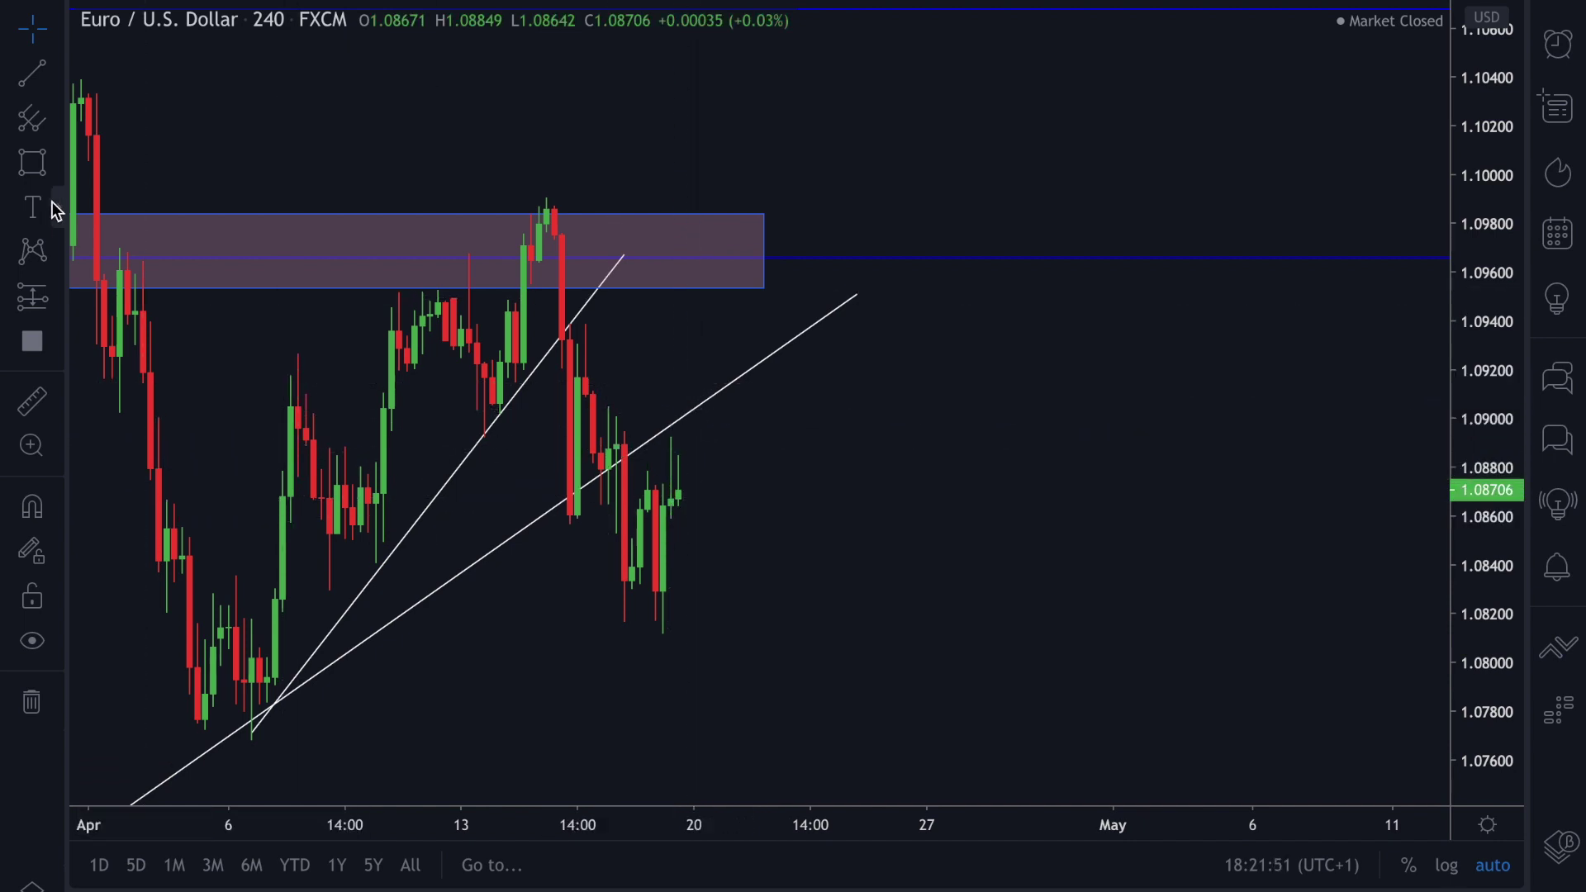
left_click(60, 294)
left_click(156, 345)
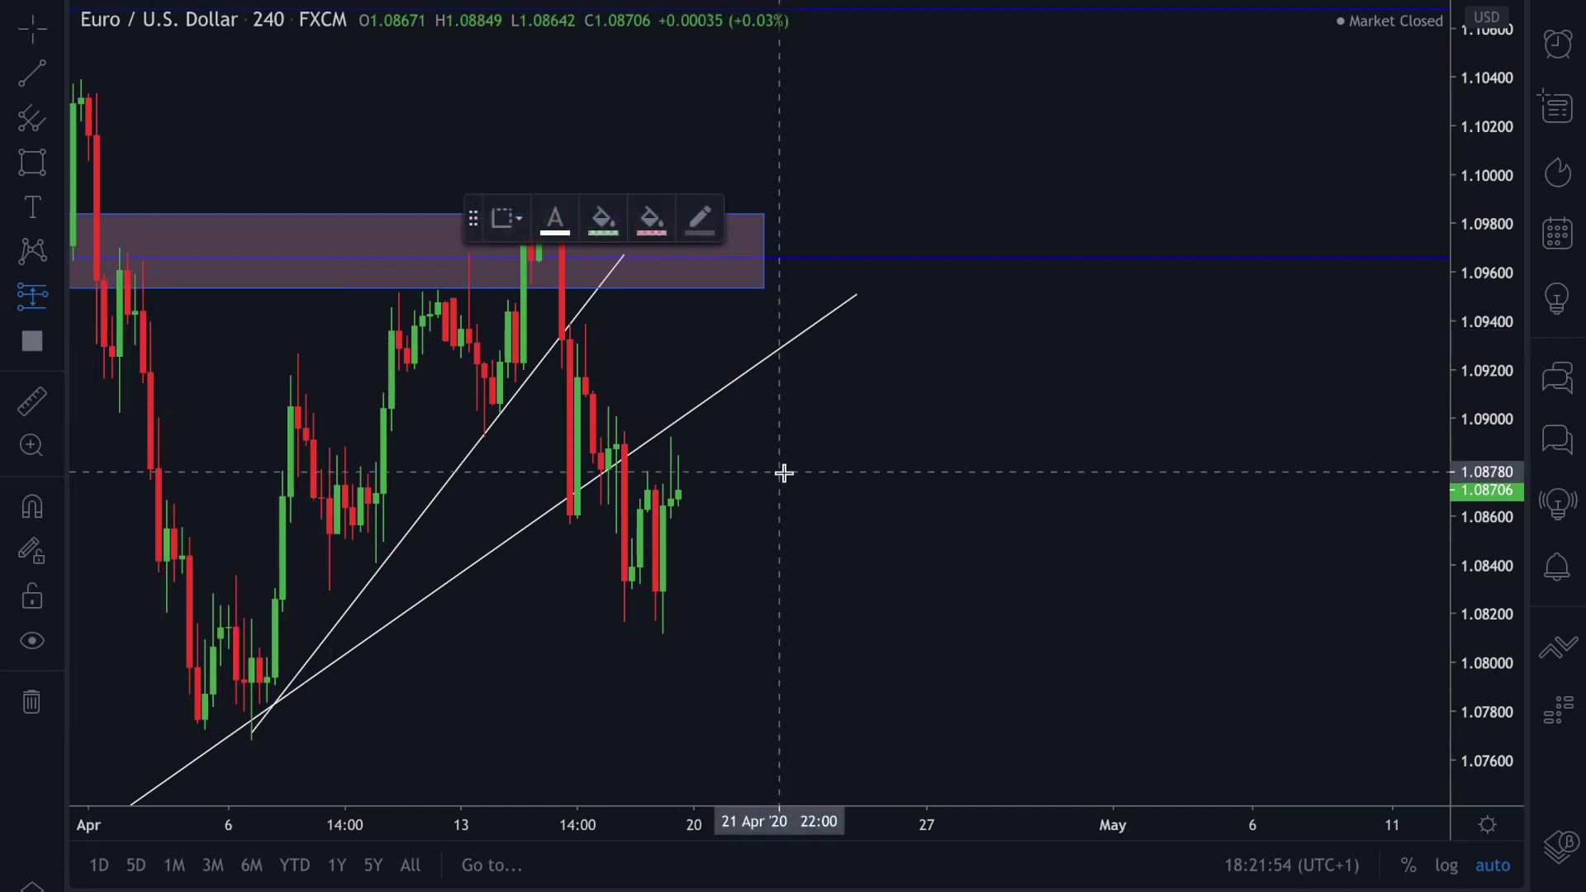
left_click(709, 403)
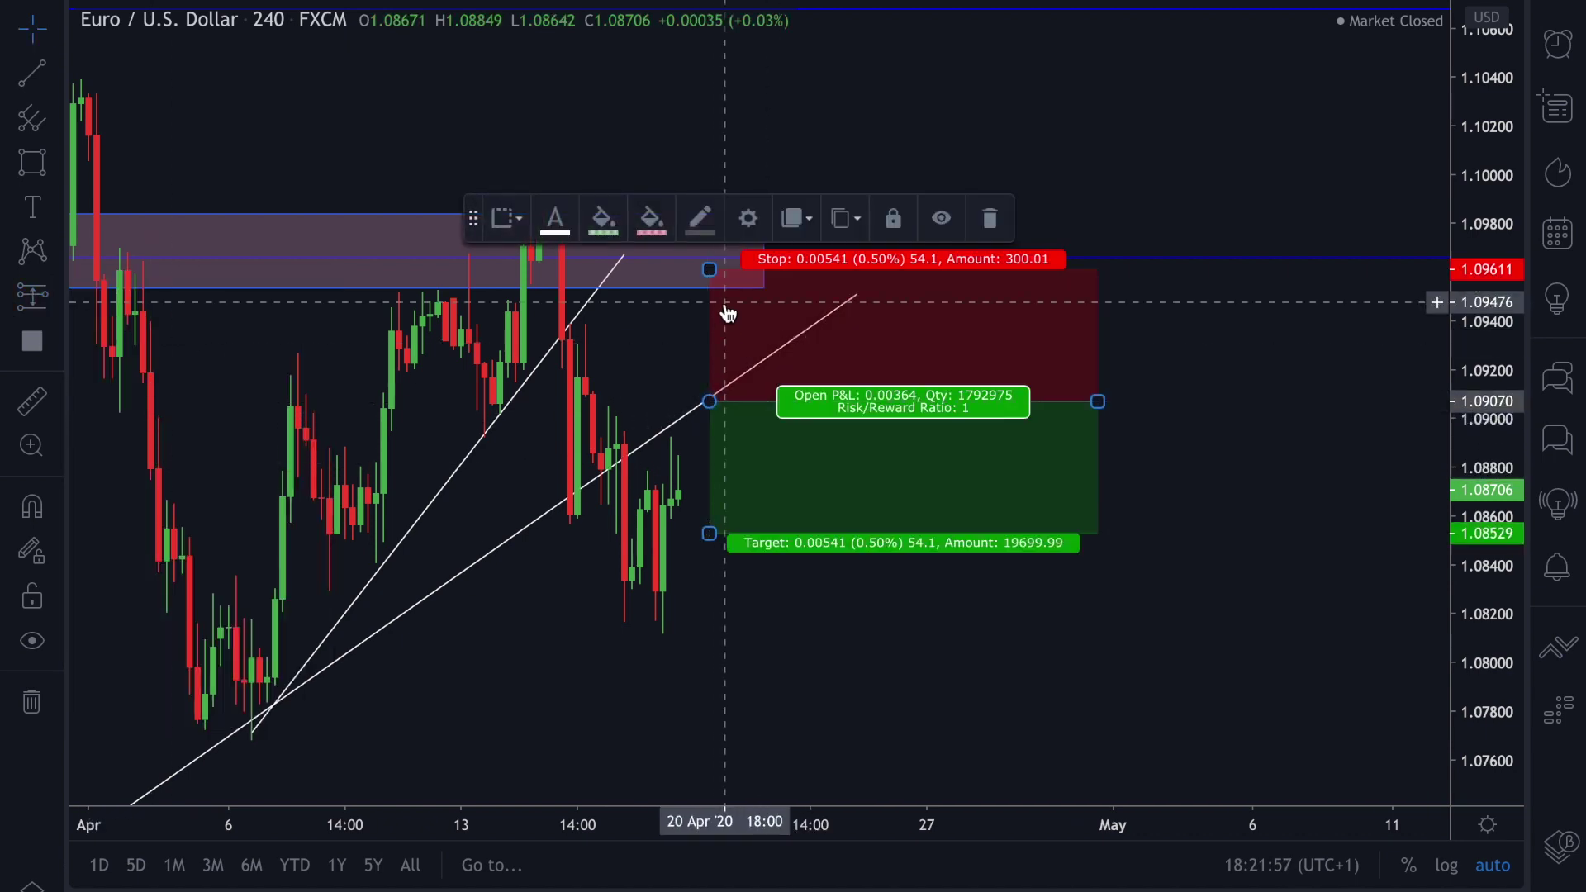
left_click_drag(712, 268, 711, 306)
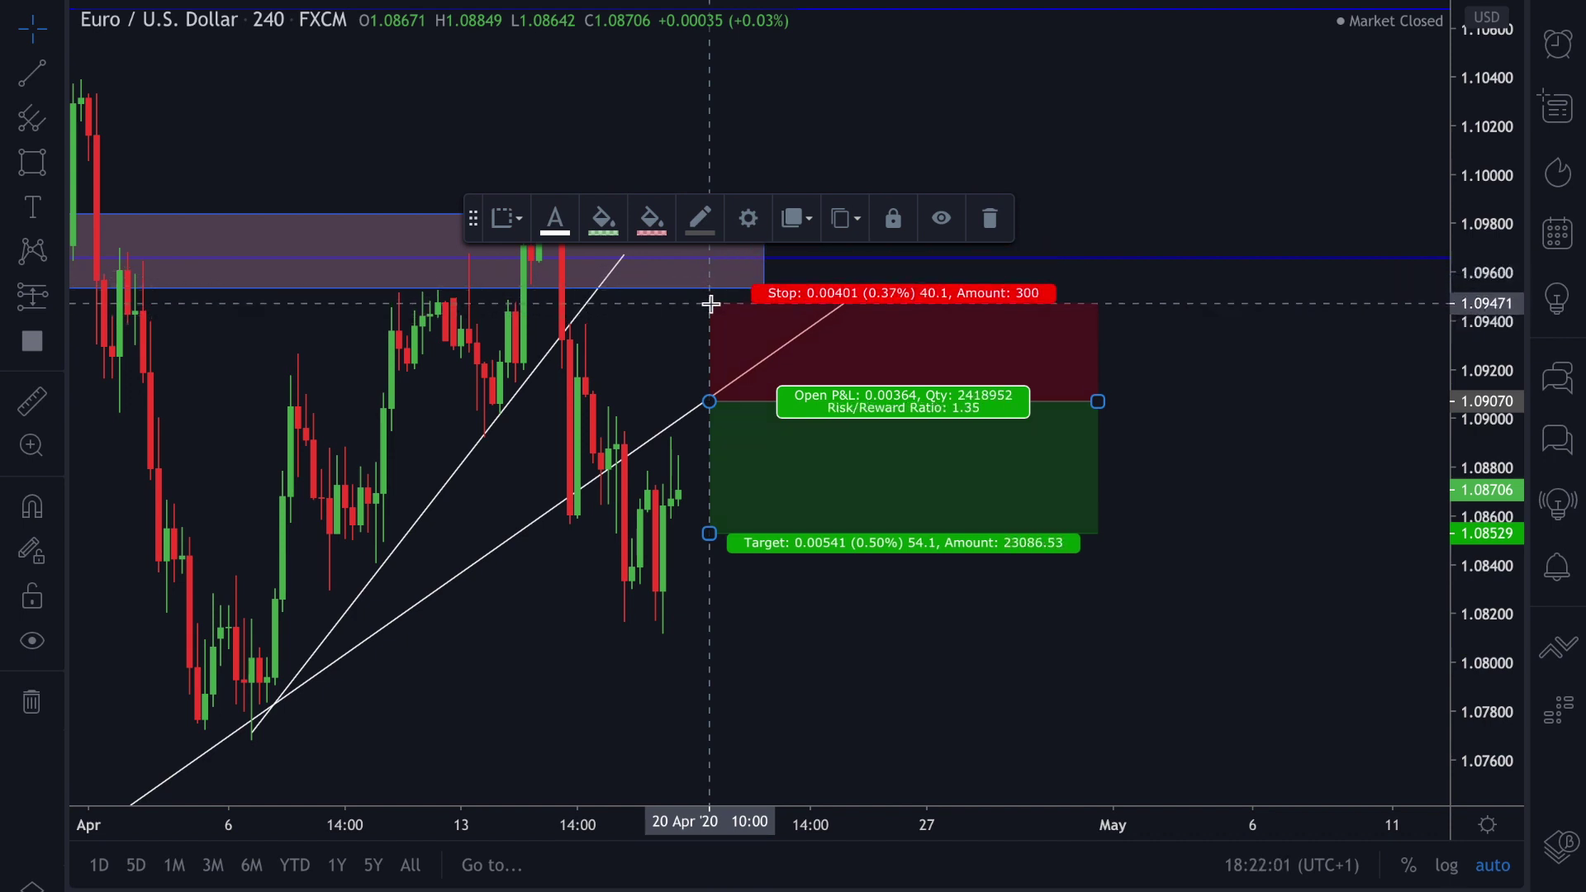
left_click(627, 344)
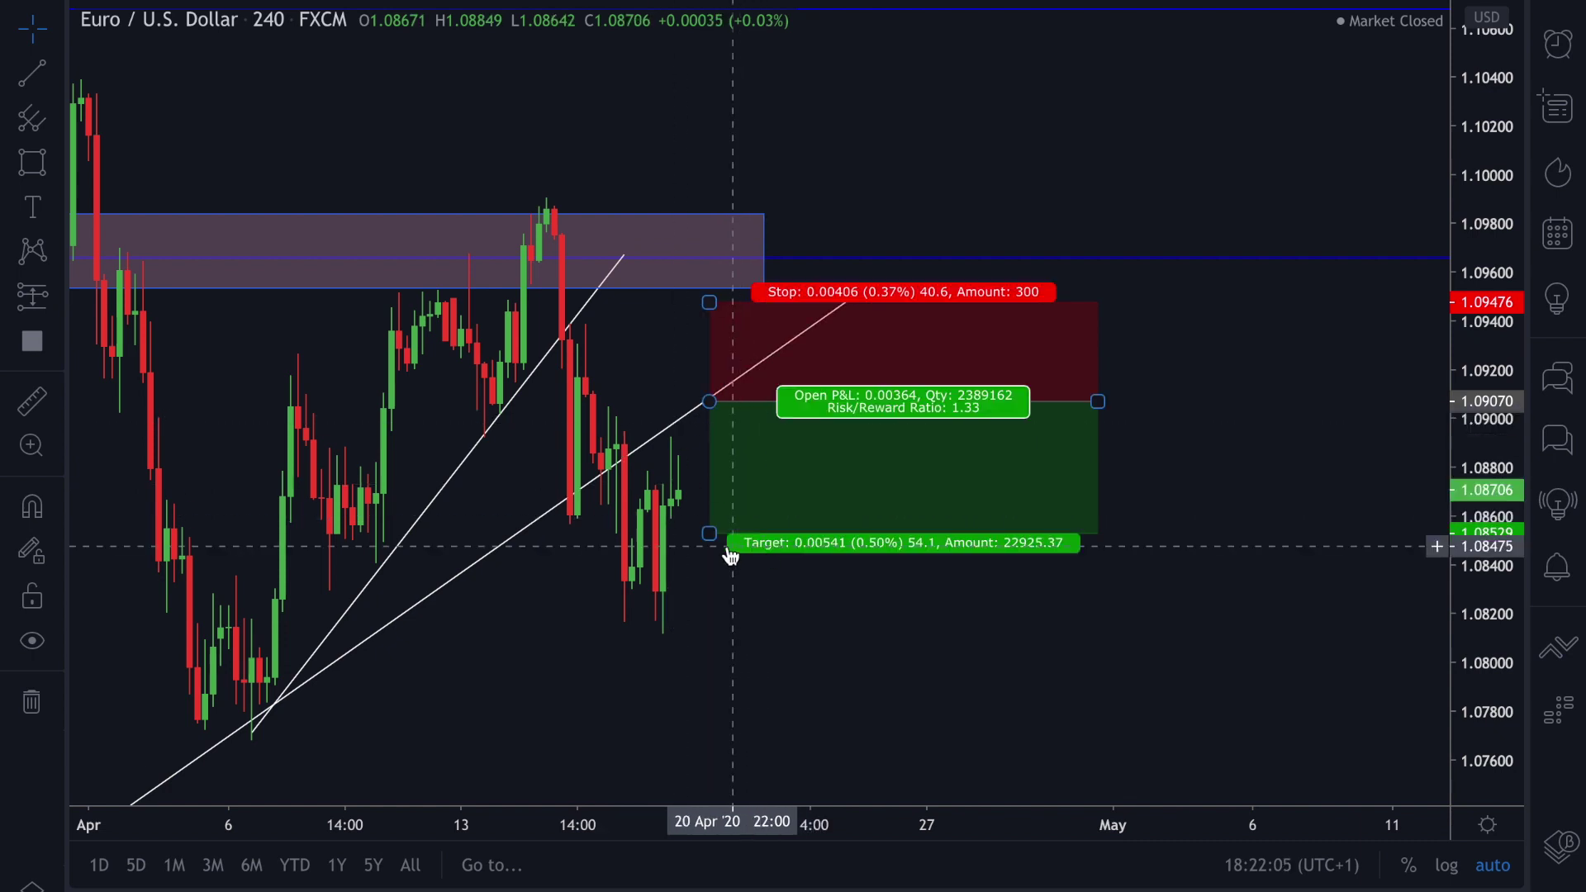
Step: Extend the short position's target down to about 1.07911, near the early April low
left_click_drag(709, 562, 709, 713)
left_click_drag(1478, 522, 947, 887)
left_click_drag(837, 829, 1039, 833)
left_click_drag(1483, 475, 1484, 681)
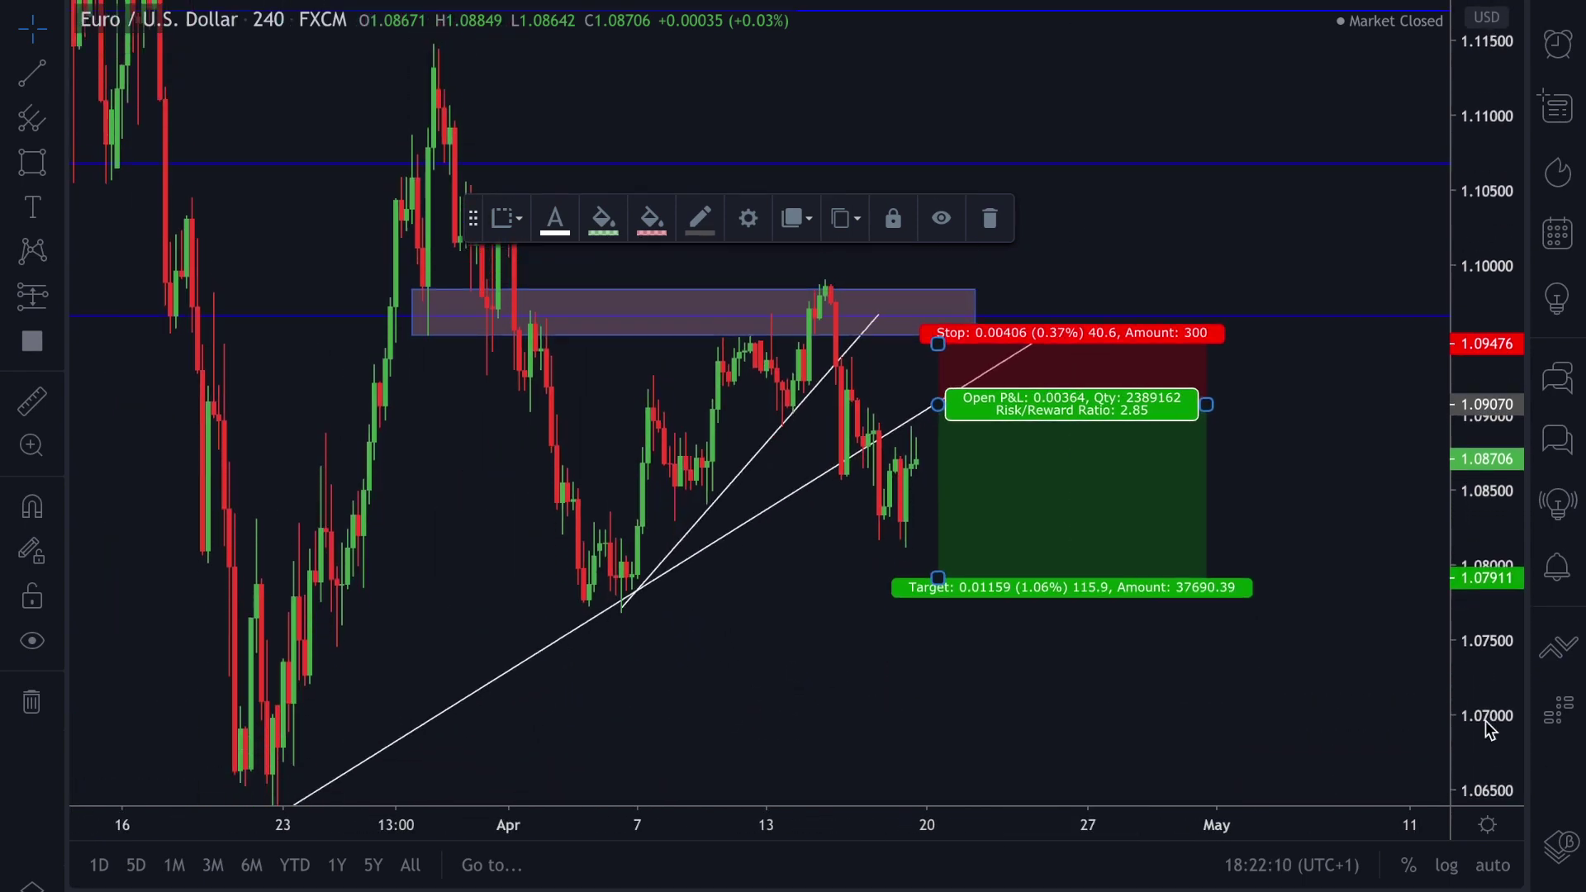
left_click_drag(1328, 577, 1314, 463)
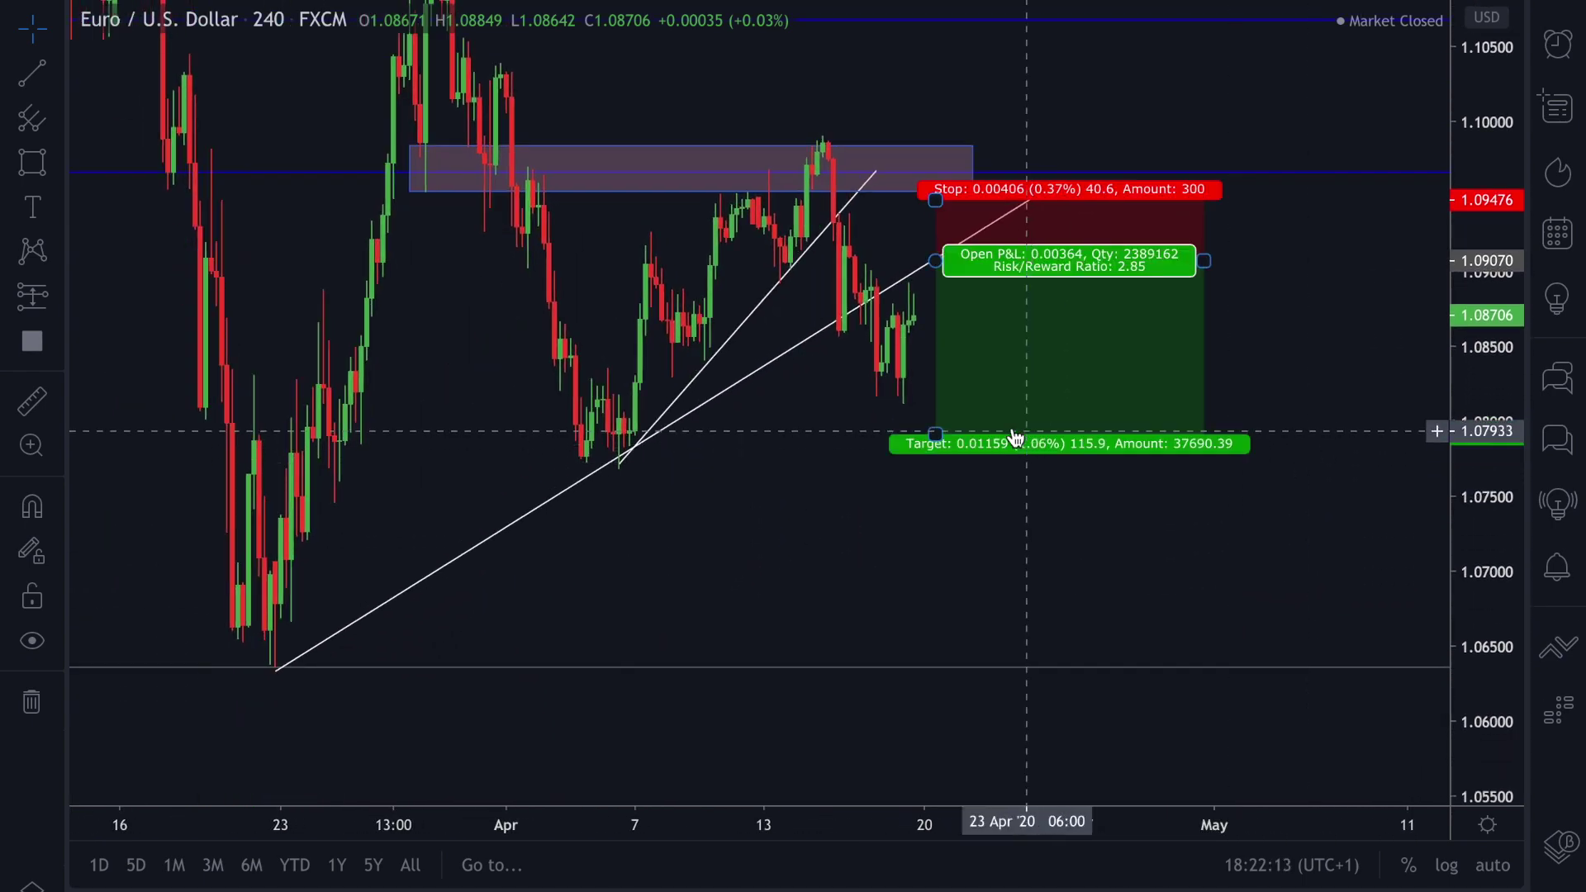
Step: Lower the short position's target to about 1.06404, just above the 0% retracement level
mouse_move(955, 431)
left_click_drag(936, 435, 936, 467)
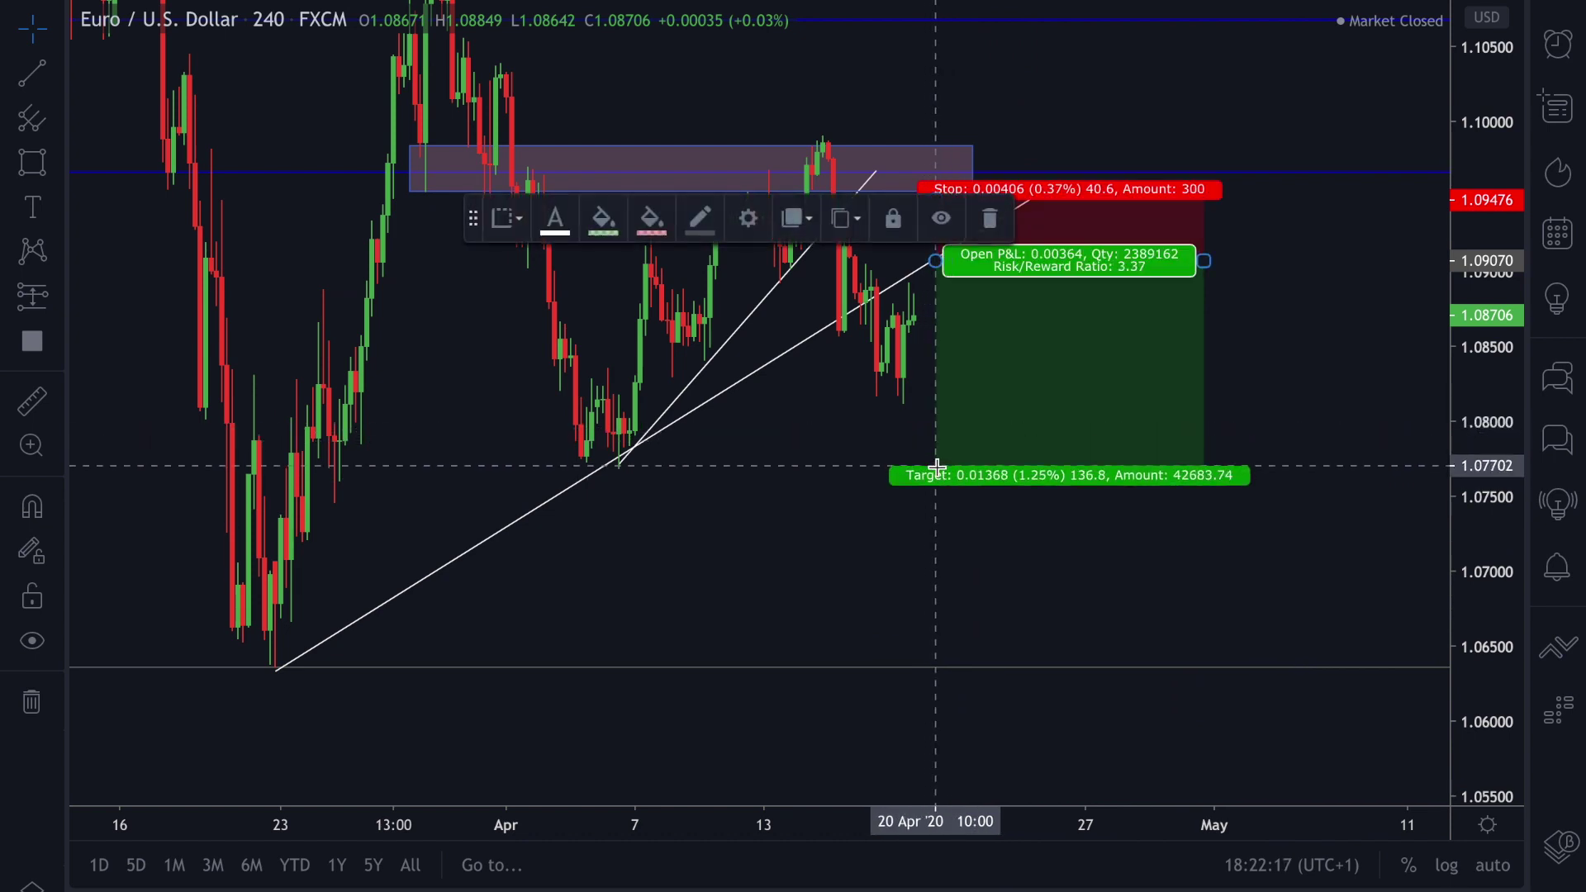
left_click_drag(936, 468, 919, 662)
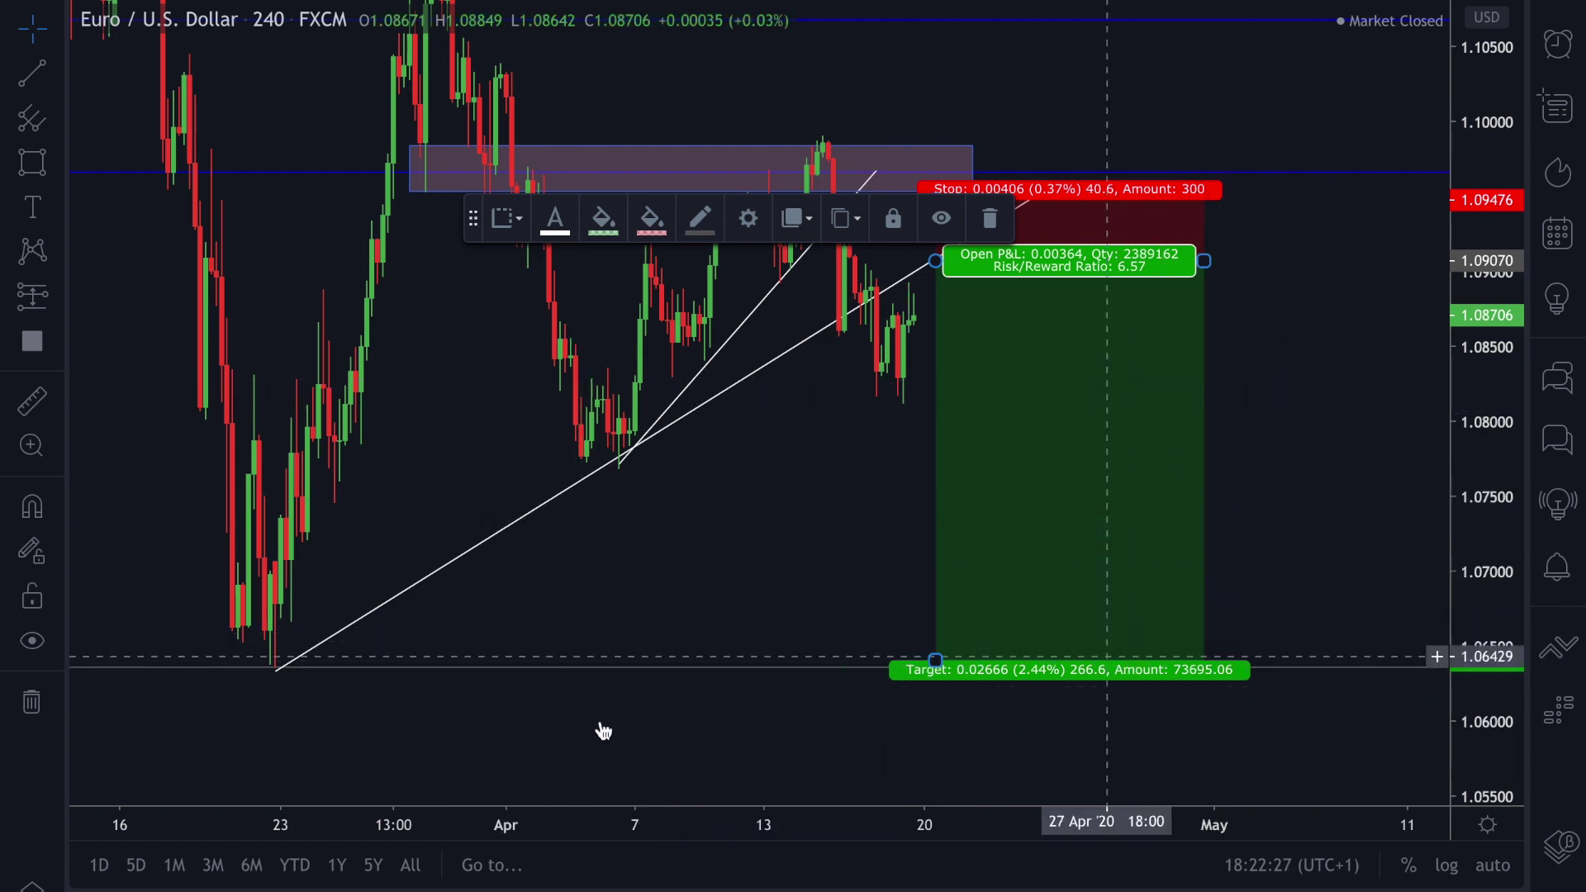
Step: Extend the short position's target into the wide support zone below the March low, at about 1.04841
left_click(689, 748)
left_click(690, 748)
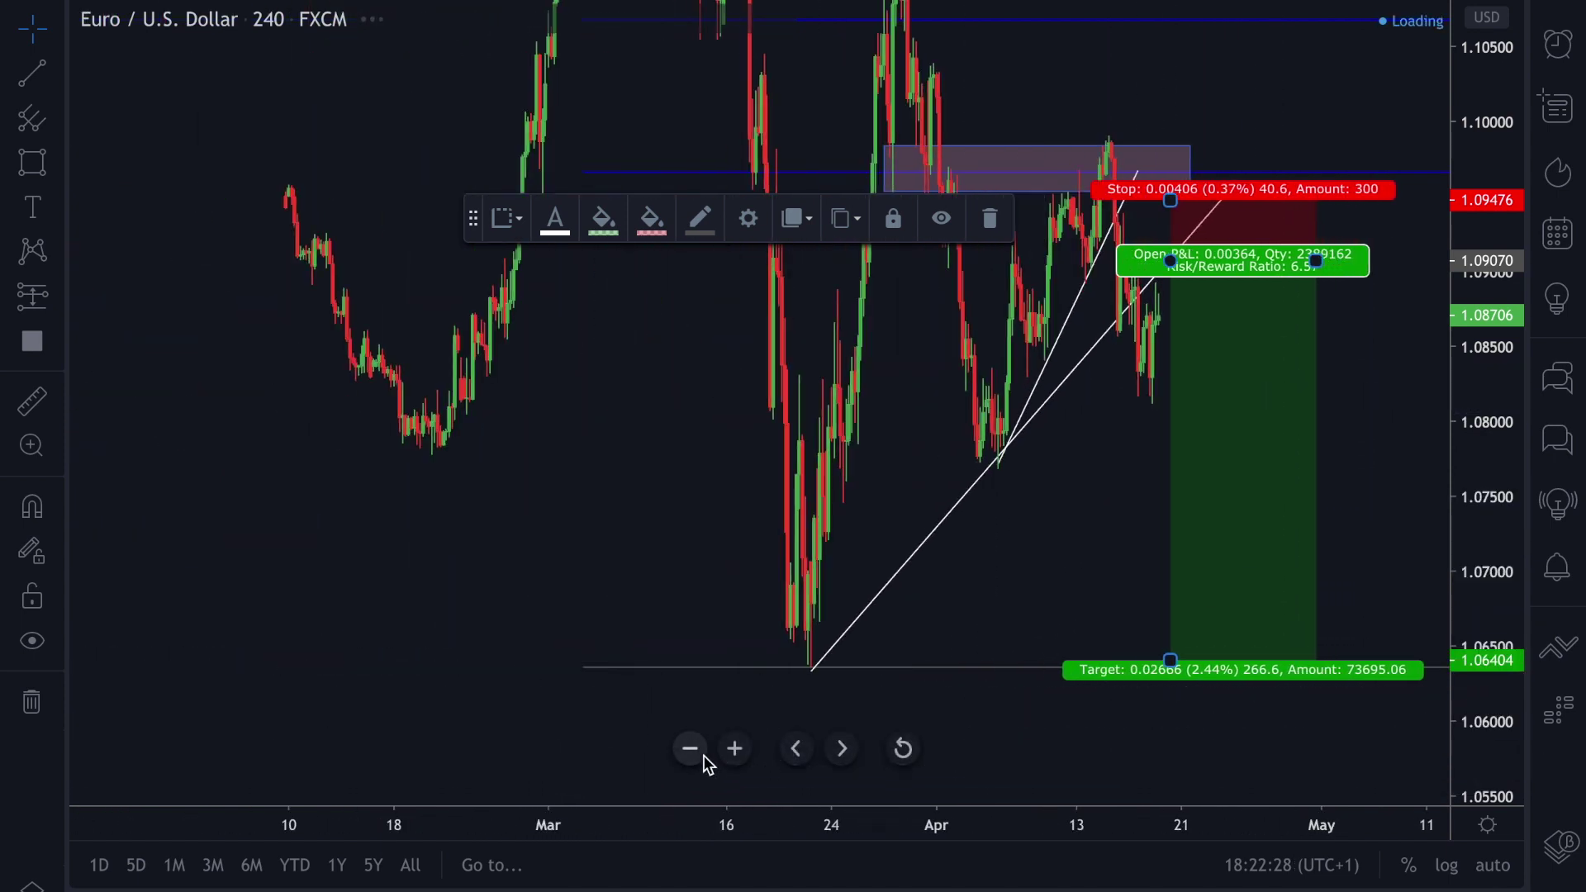
left_click(690, 748)
left_click_drag(1467, 502, 1426, 715)
left_click_drag(529, 528, 237, 453)
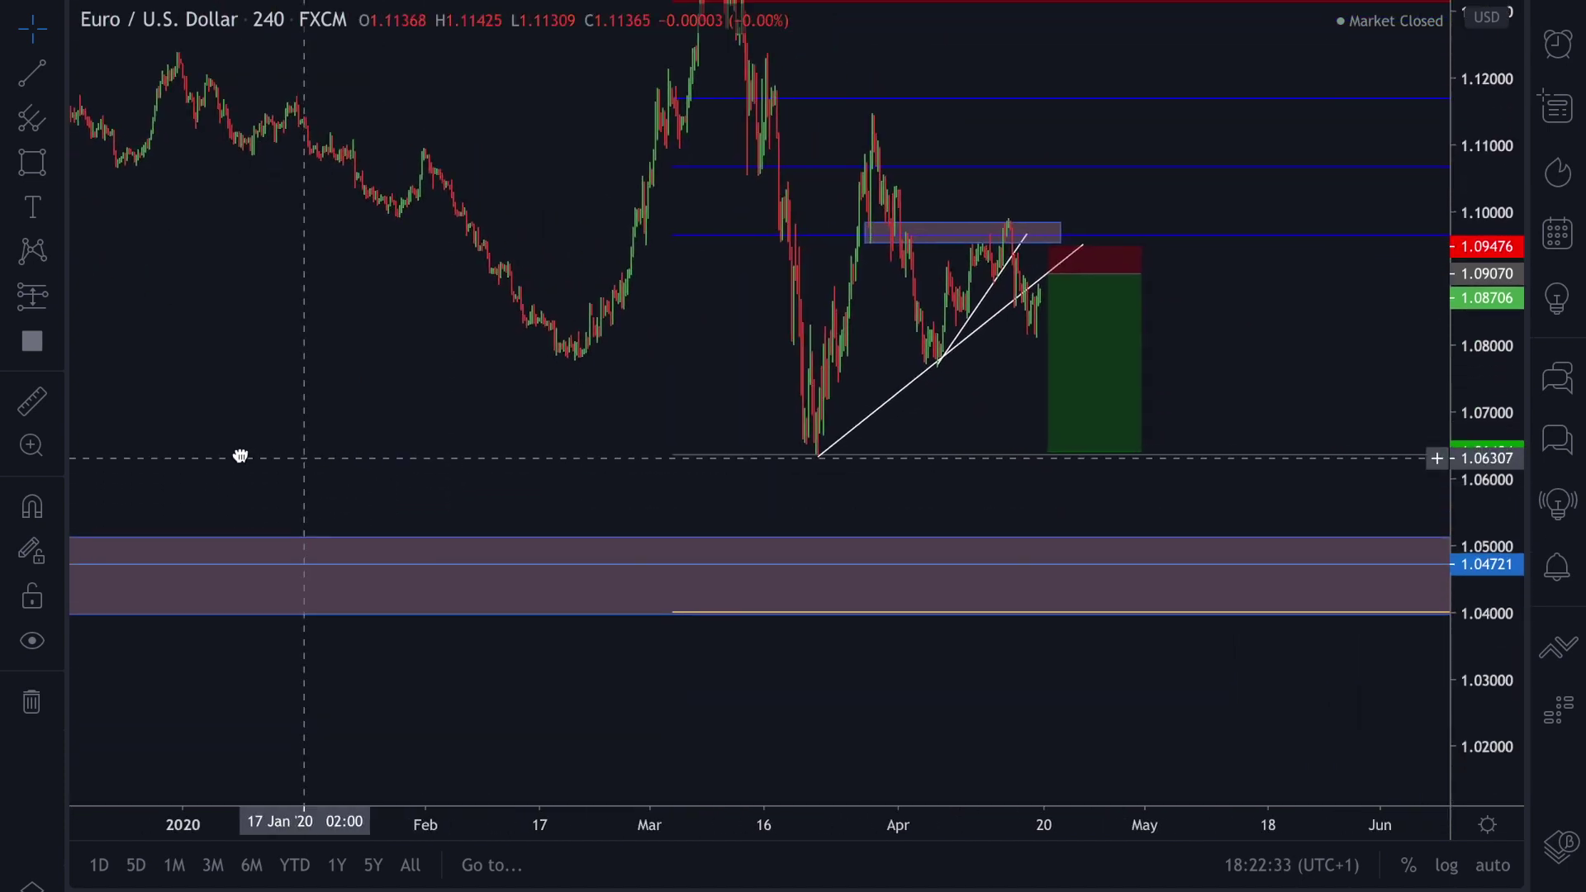
mouse_move(986, 449)
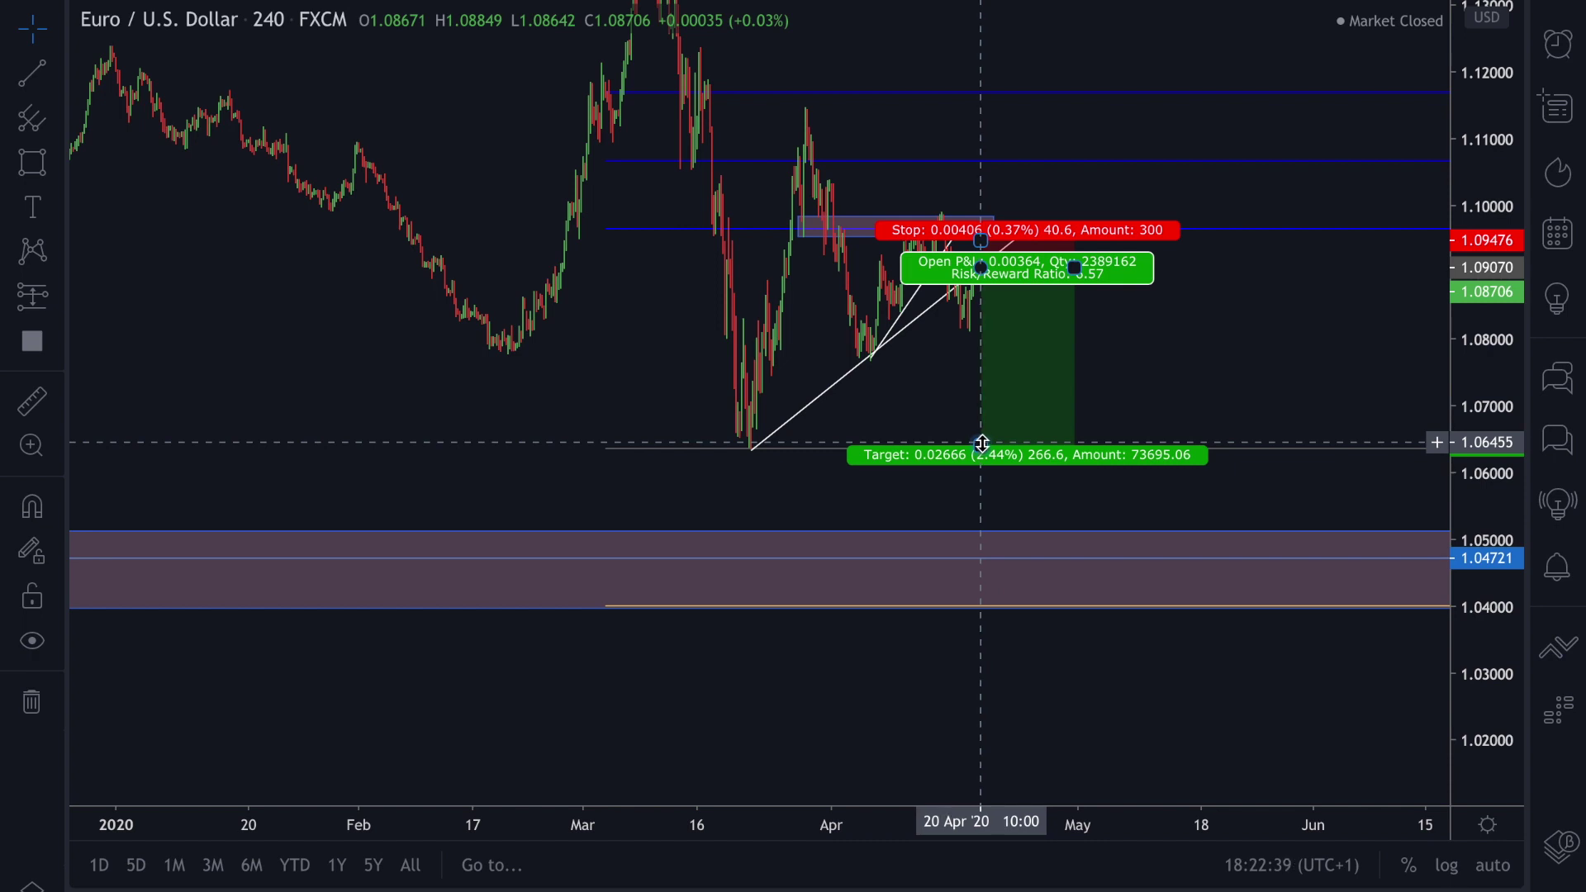
left_click_drag(982, 445, 979, 551)
left_click(1213, 362)
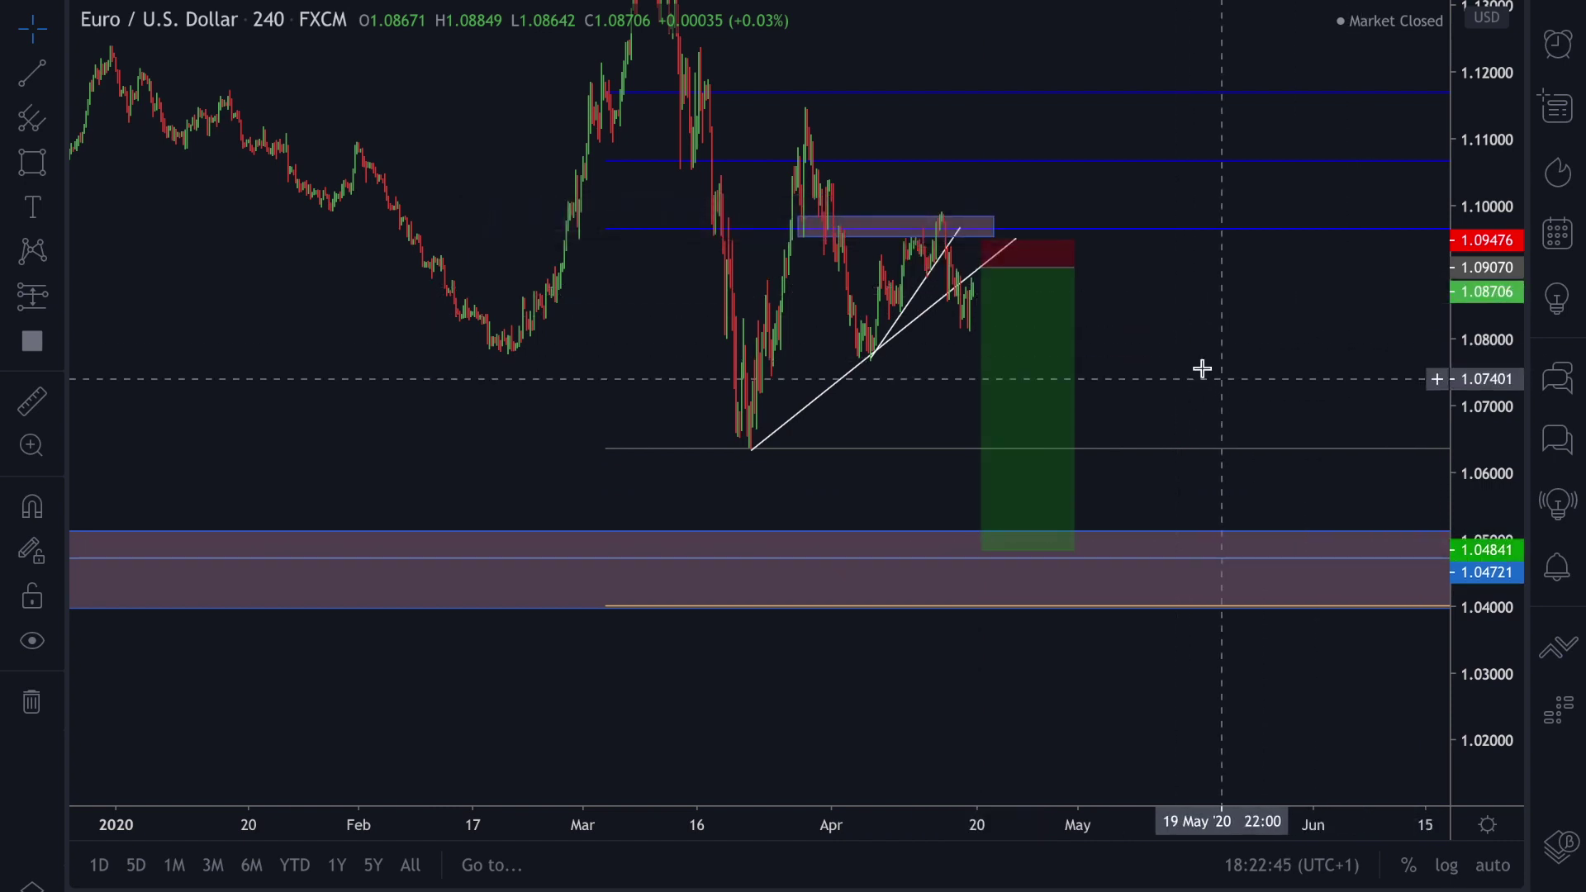
Step: Widen the short position's stop to about 1.09923, above the rectangle zone and the mid-April high
mouse_move(901, 770)
scroll(868, 499, "up", 5)
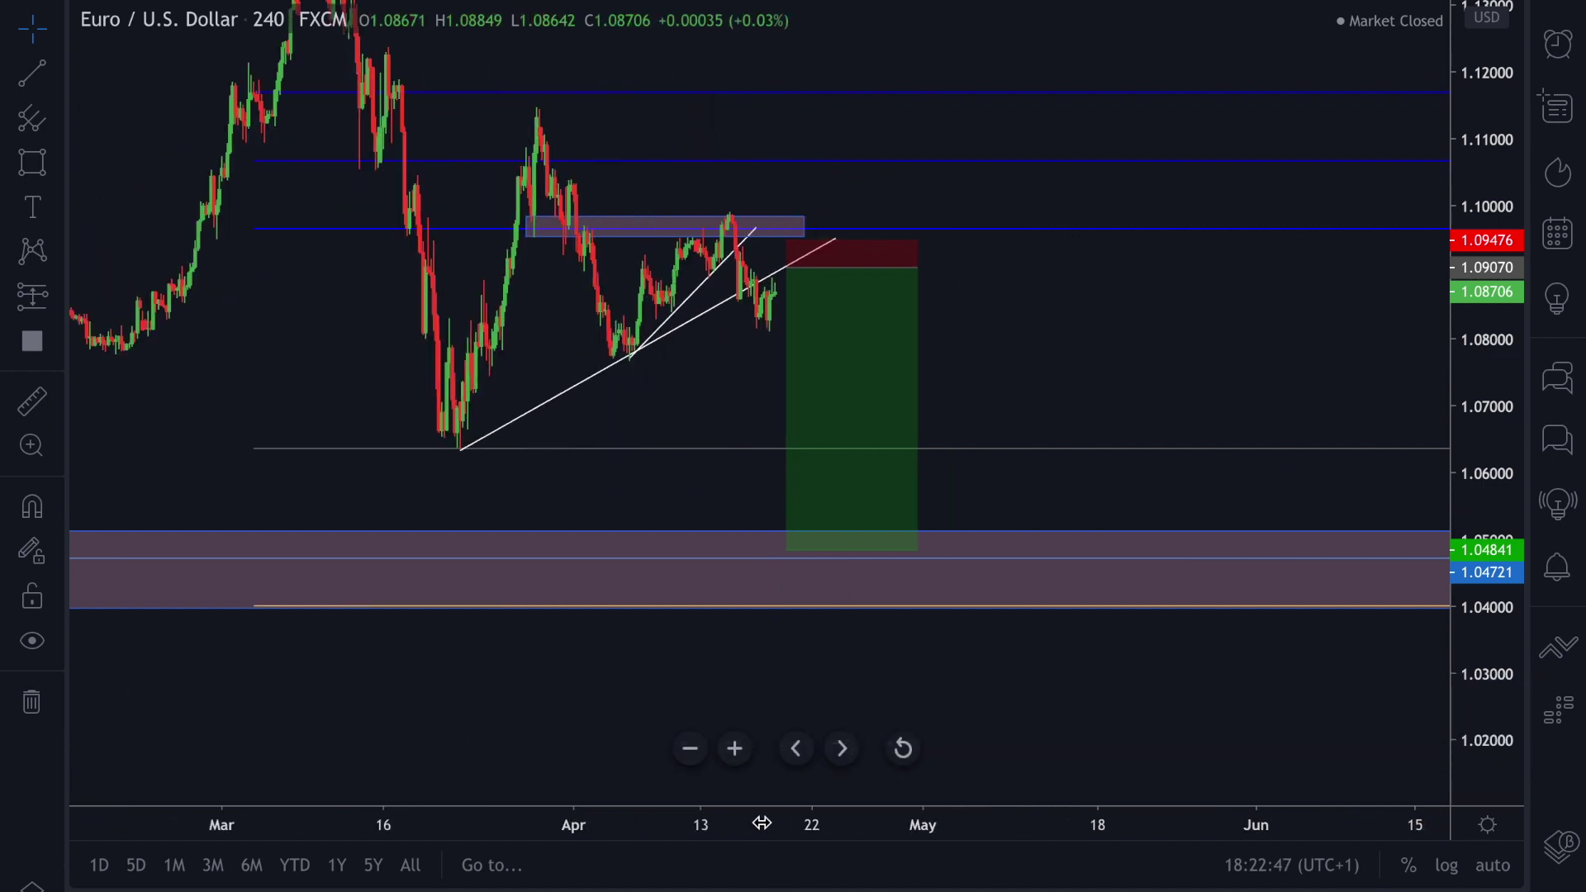
left_click_drag(987, 451, 1022, 466)
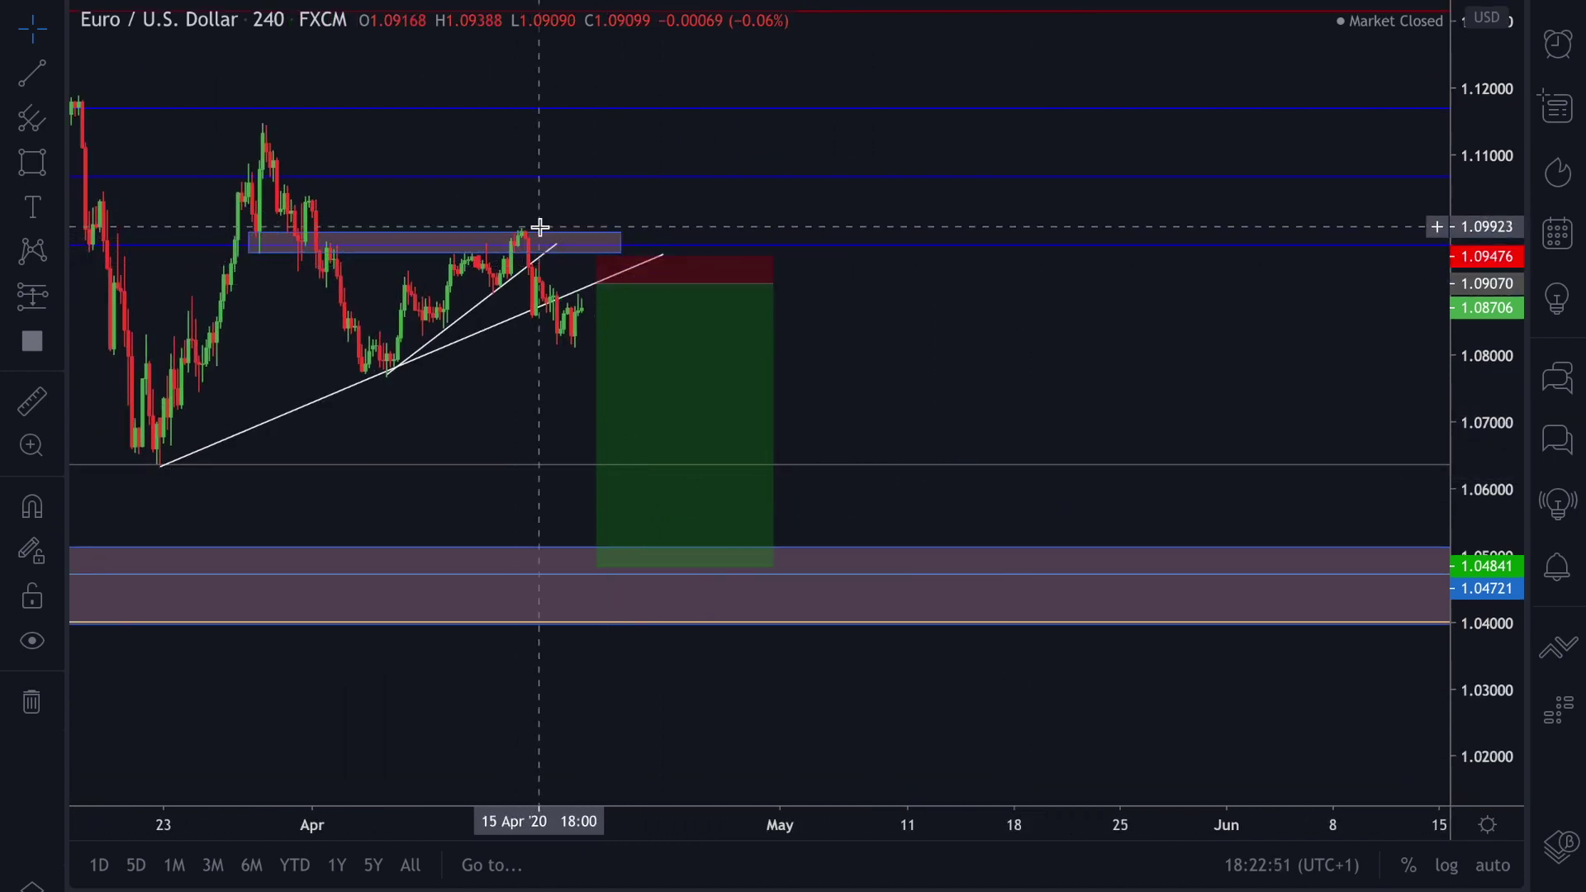
mouse_move(593, 250)
left_click_drag(596, 259, 595, 236)
left_click_drag(471, 215, 975, 403)
left_click(789, 339)
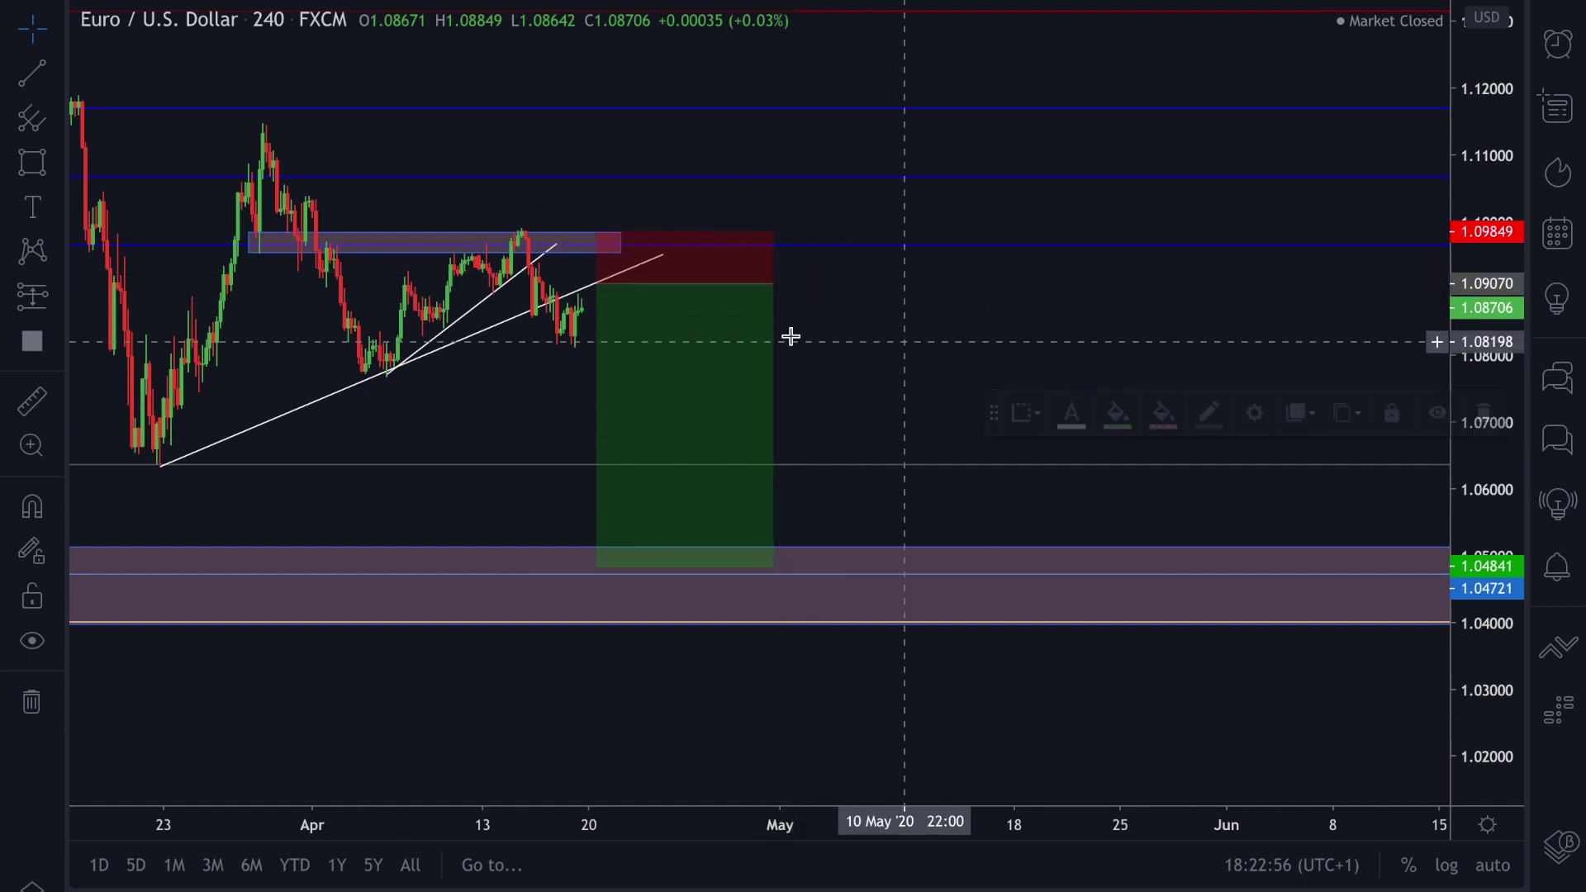
left_click_drag(598, 242, 595, 227)
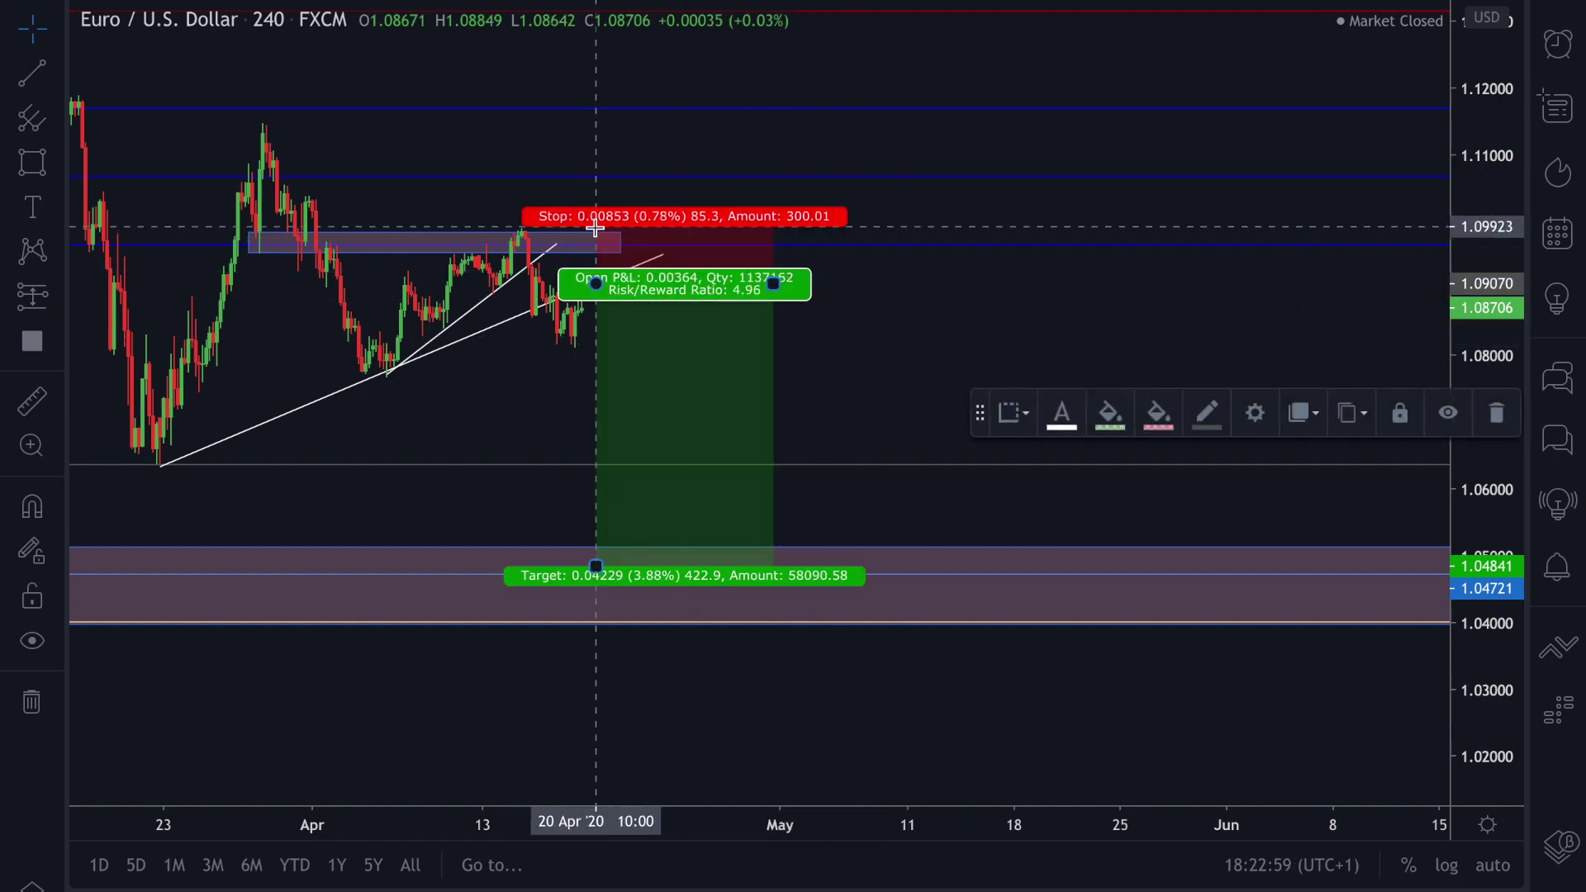
Step: Raise the short position's target to about 1.06362, at the grey horizontal line by the March low
left_click(536, 402)
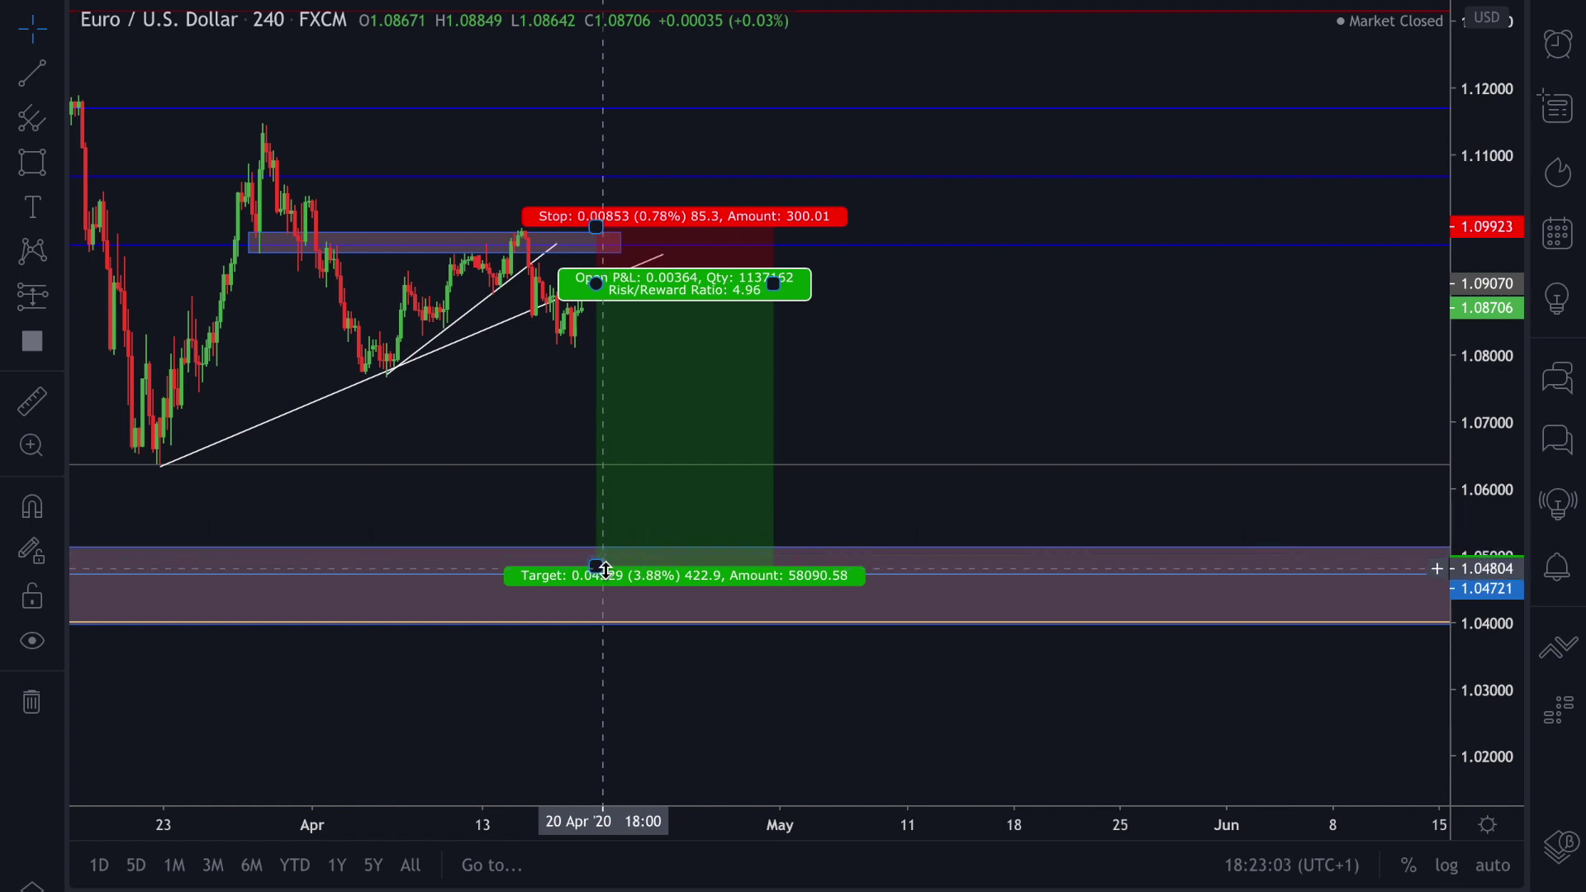
mouse_move(597, 565)
left_mouse_down()
mouse_move(581, 442)
mouse_move(583, 467)
left_mouse_up()
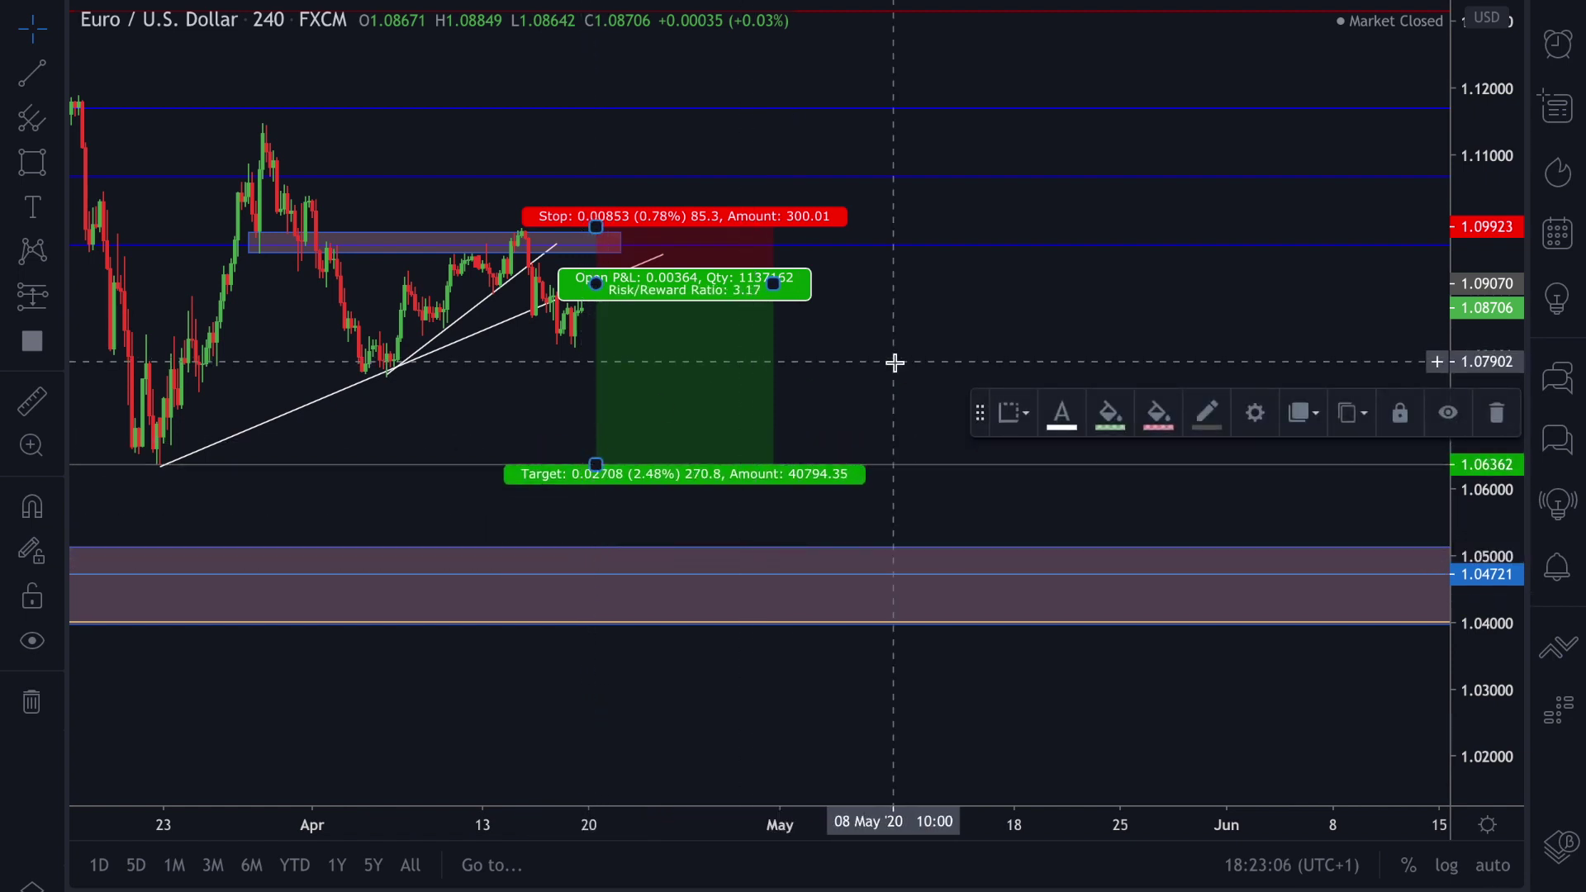
left_click(967, 364)
left_click_drag(1505, 562, 1497, 324)
left_click_drag(1110, 446, 1288, 556)
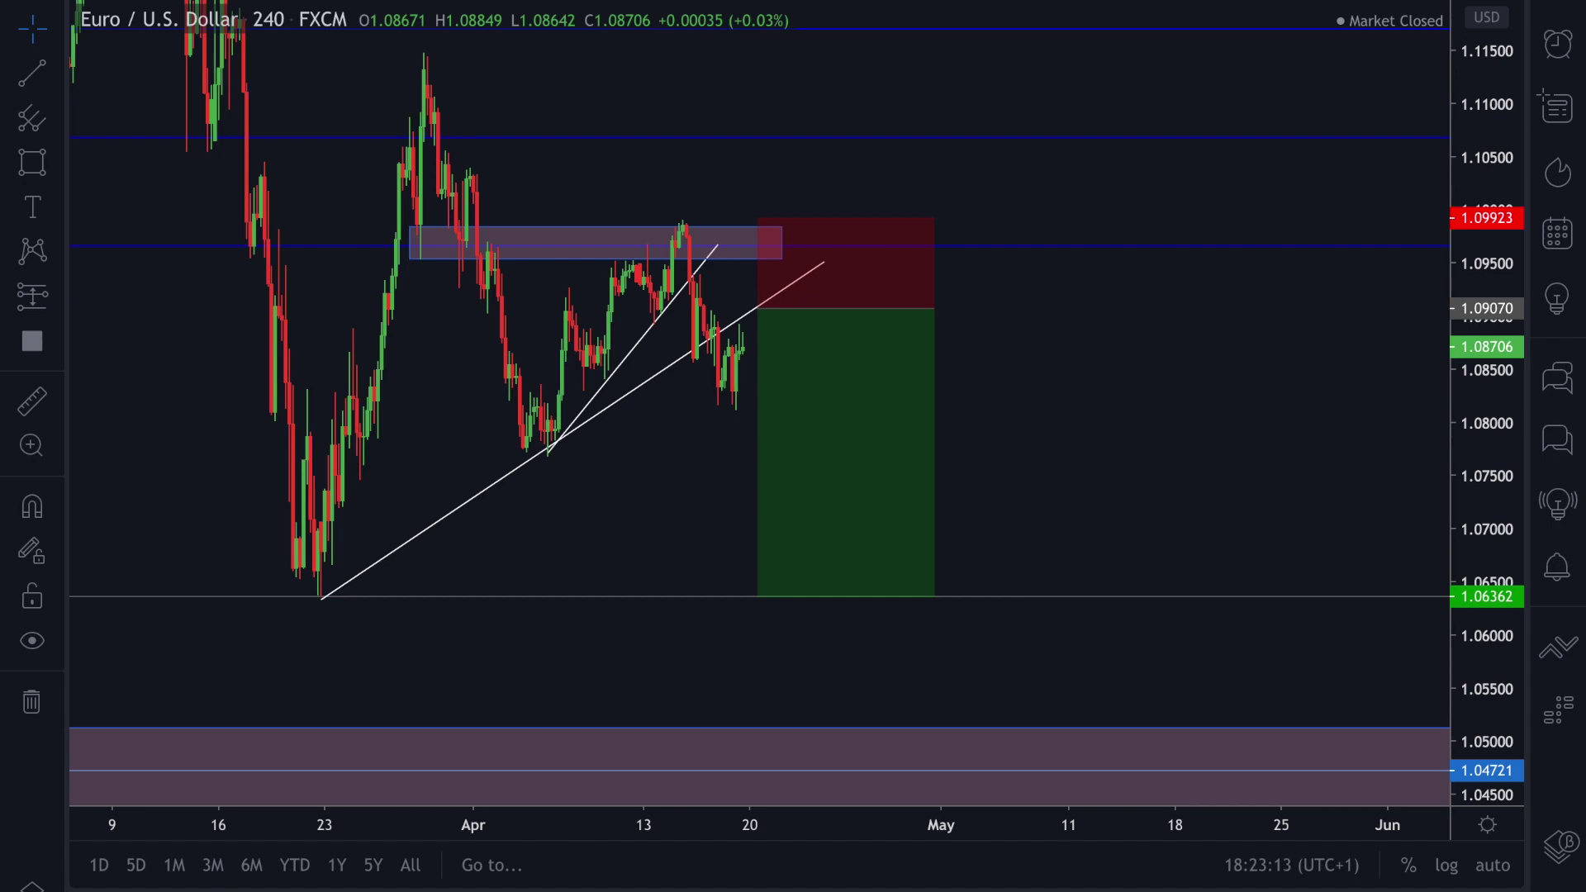
Step: Open the FXCM EUR/JPY chart on the weekly timeframe, showing price from early 2019 to April 2020
type("g")
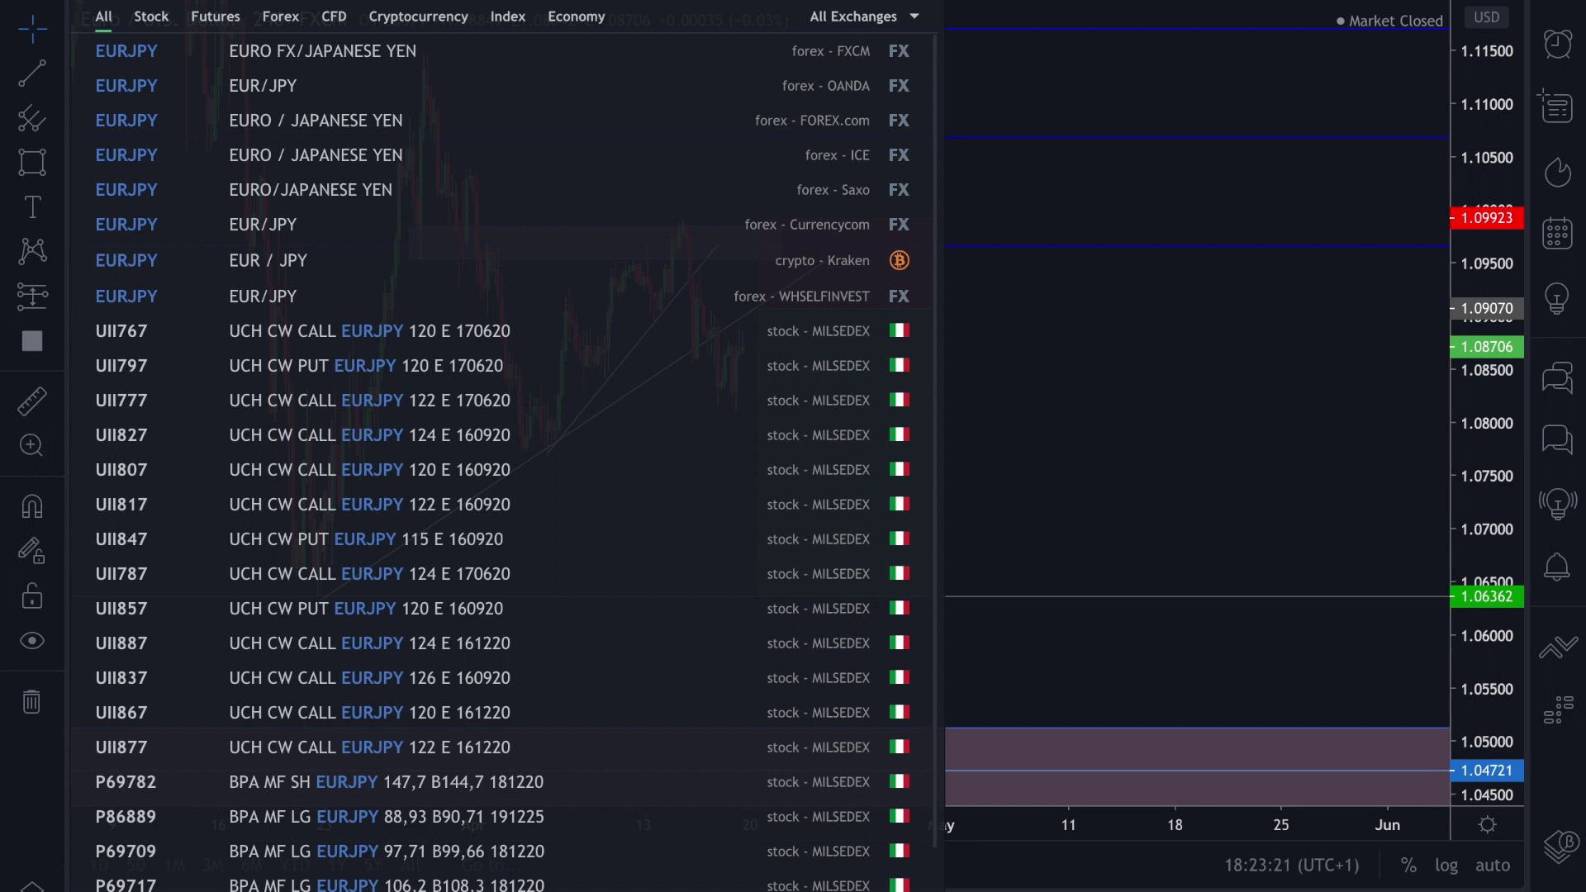
left_click(364, 57)
left_click(504, 2)
left_click_drag(928, 832, 462, 834)
left_click_drag(308, 546, 928, 566)
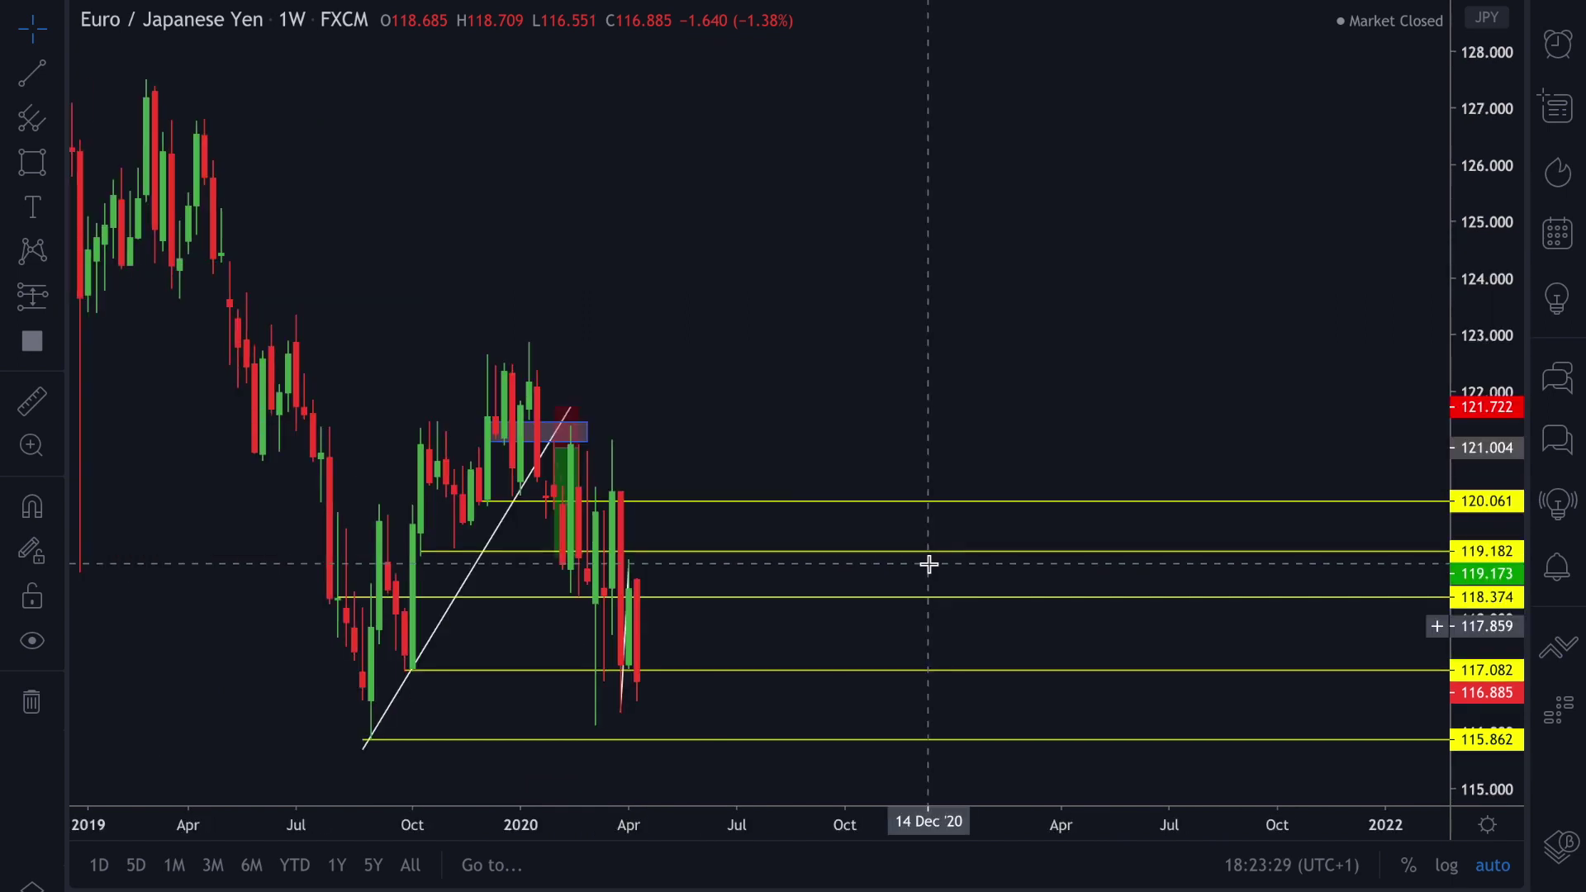
left_click_drag(818, 832, 487, 833)
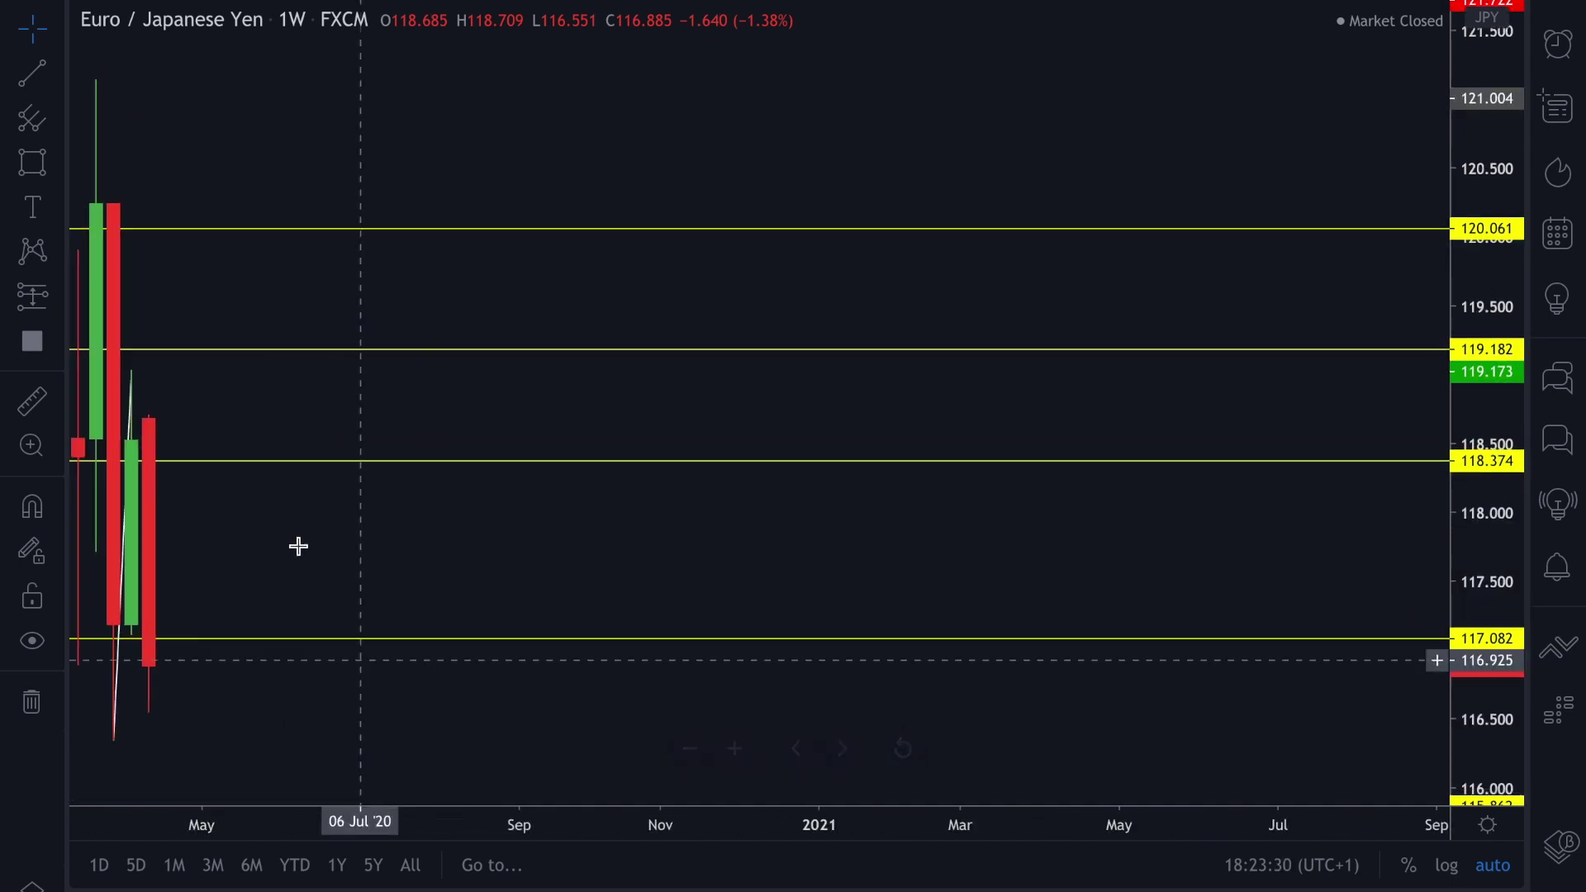
left_click_drag(655, 542, 1292, 549)
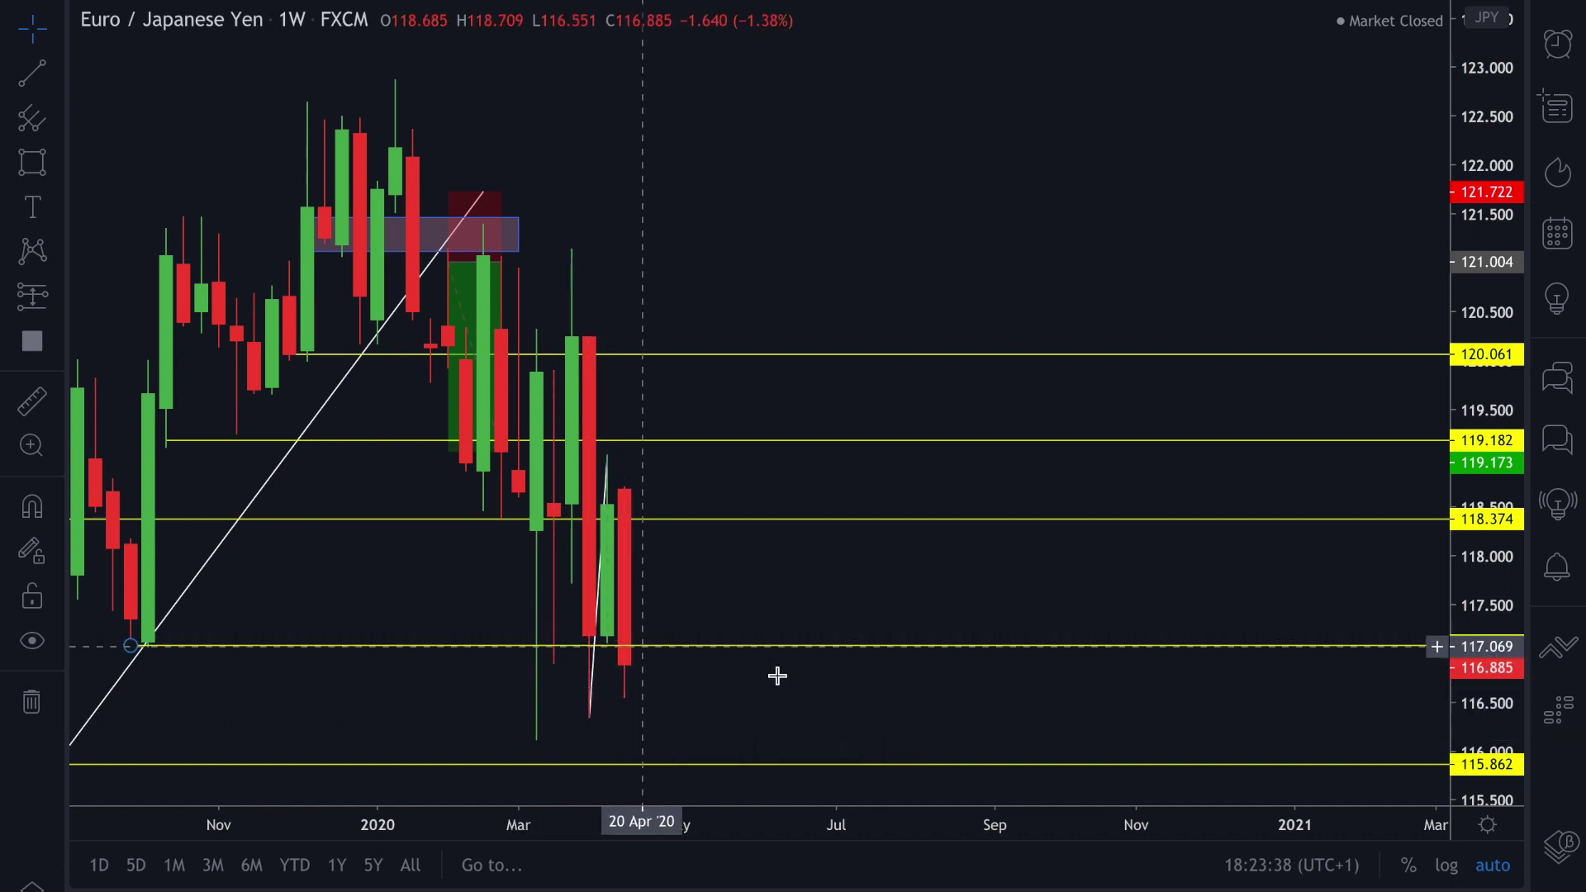
left_click_drag(626, 827, 843, 814)
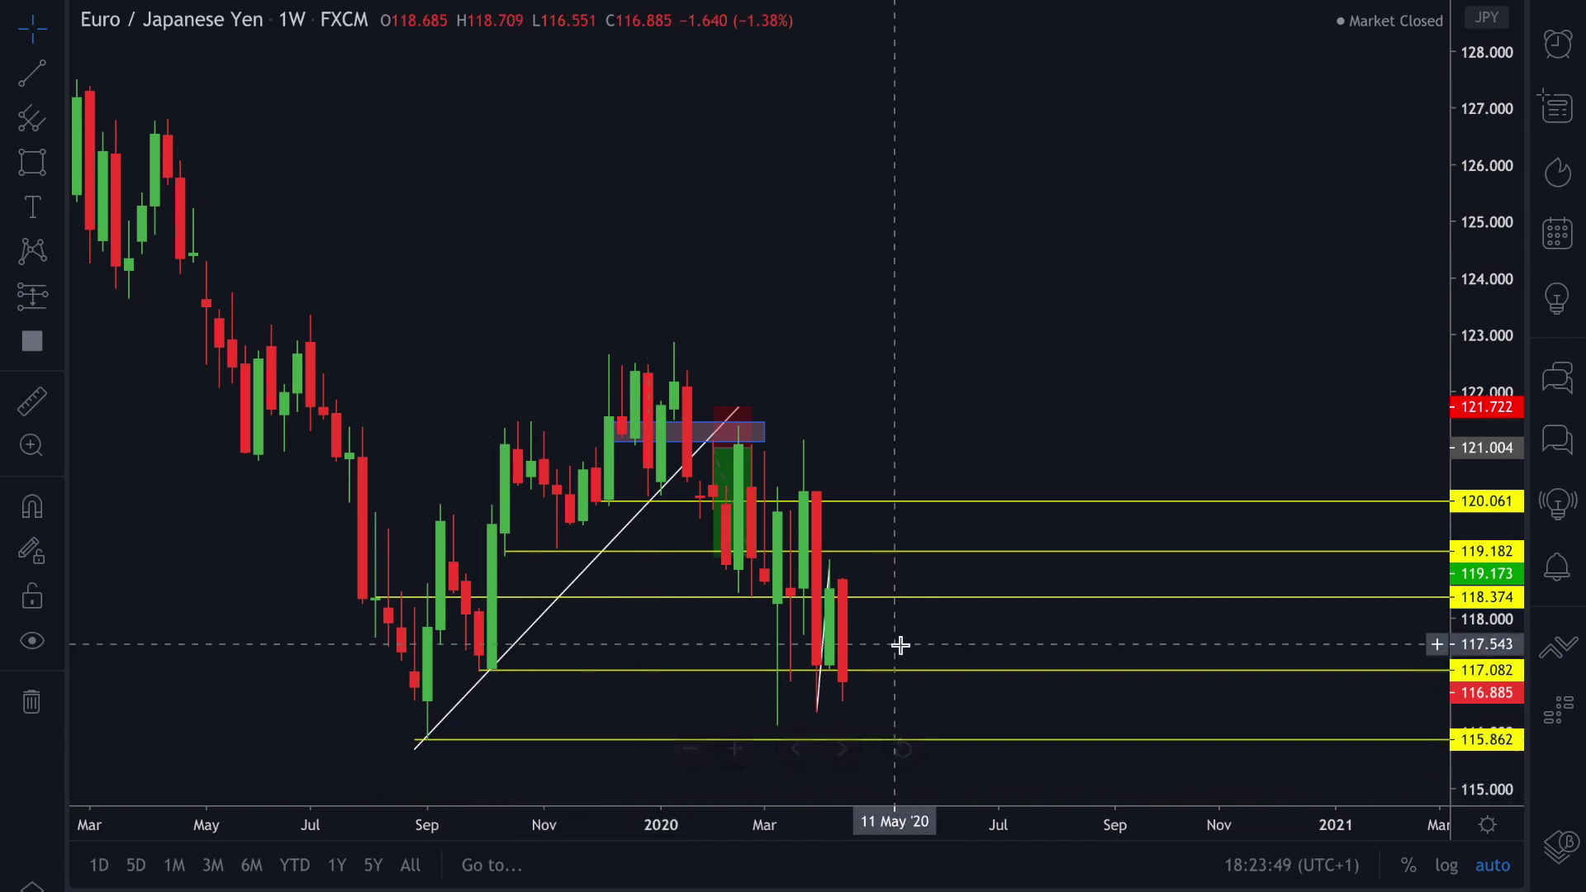
Step: Delete the yellow horizontal levels at 120.061, 117.082 and 118.374
right_click(925, 332)
left_click(843, 411)
left_click(889, 506)
key("Delete")
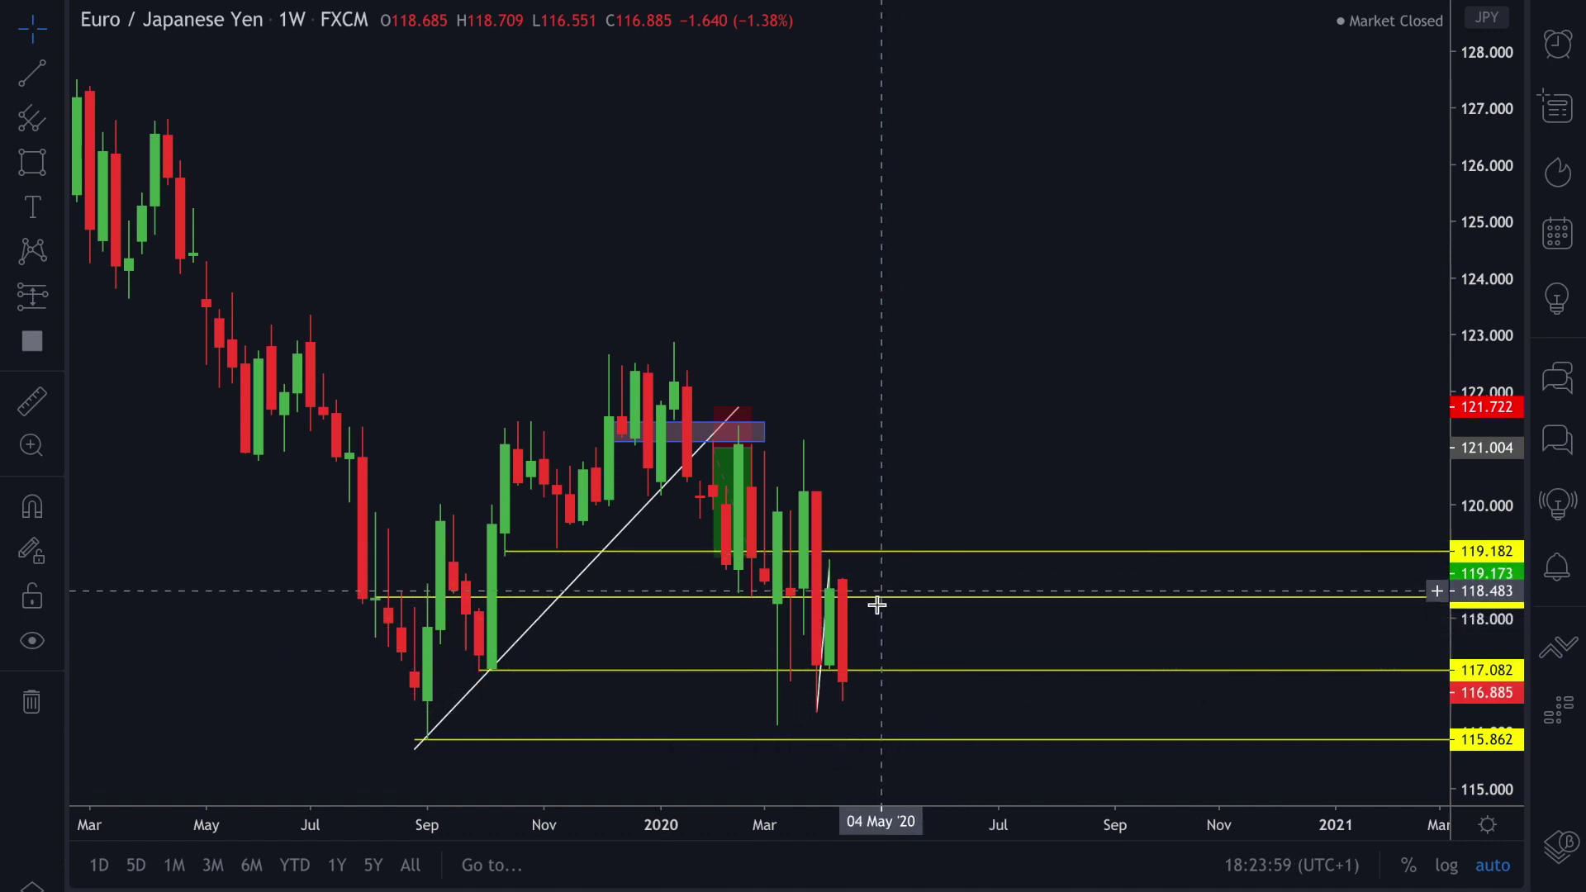
left_click(910, 679)
key("Delete")
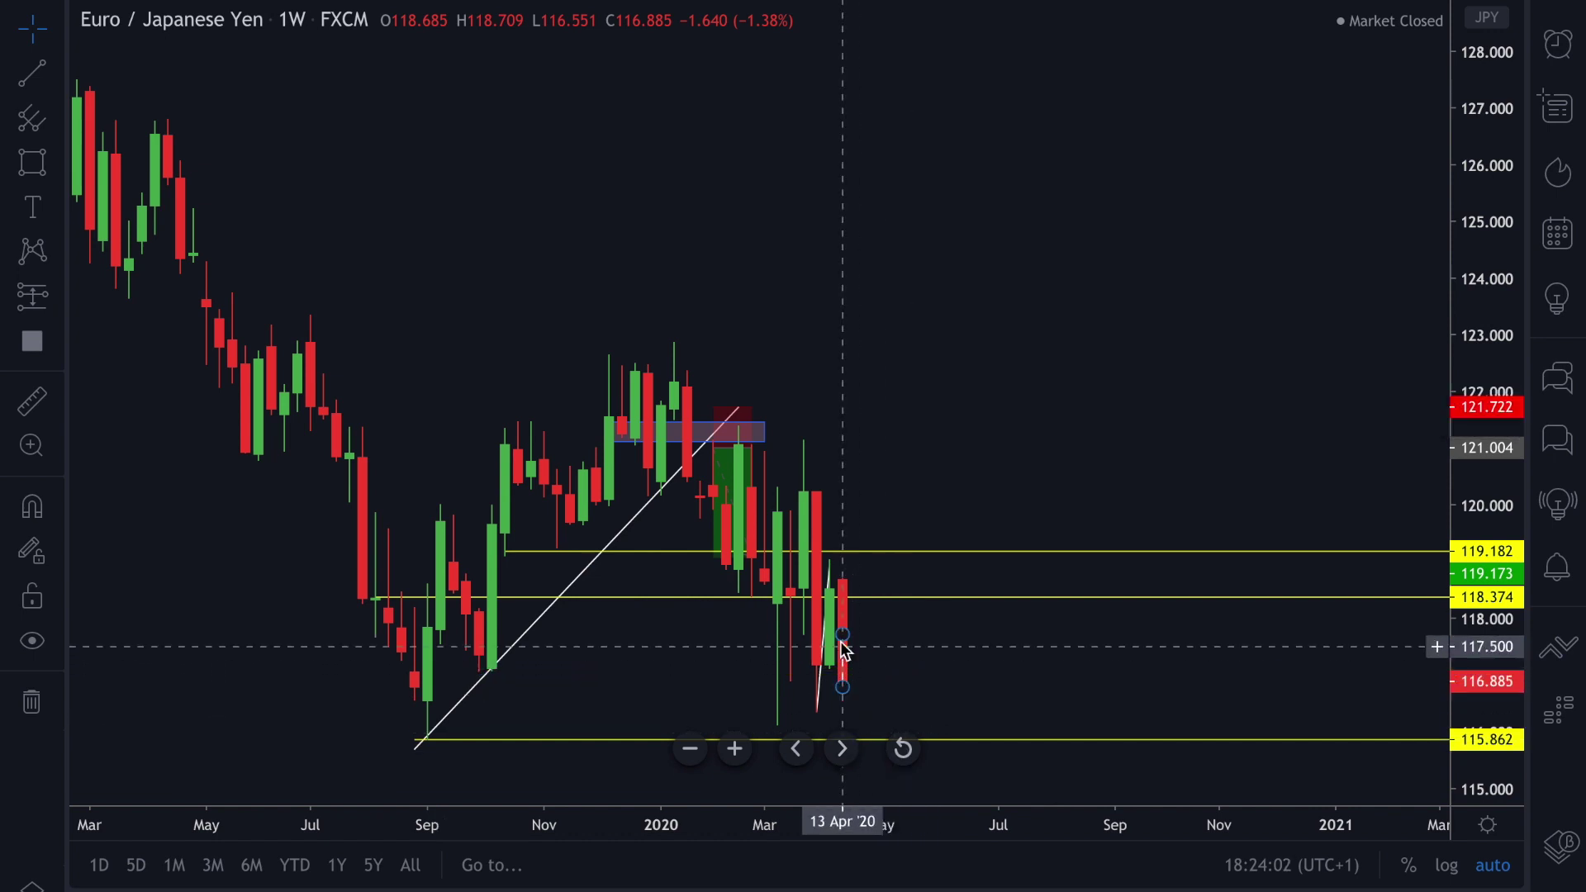
left_click(892, 606)
key("Delete")
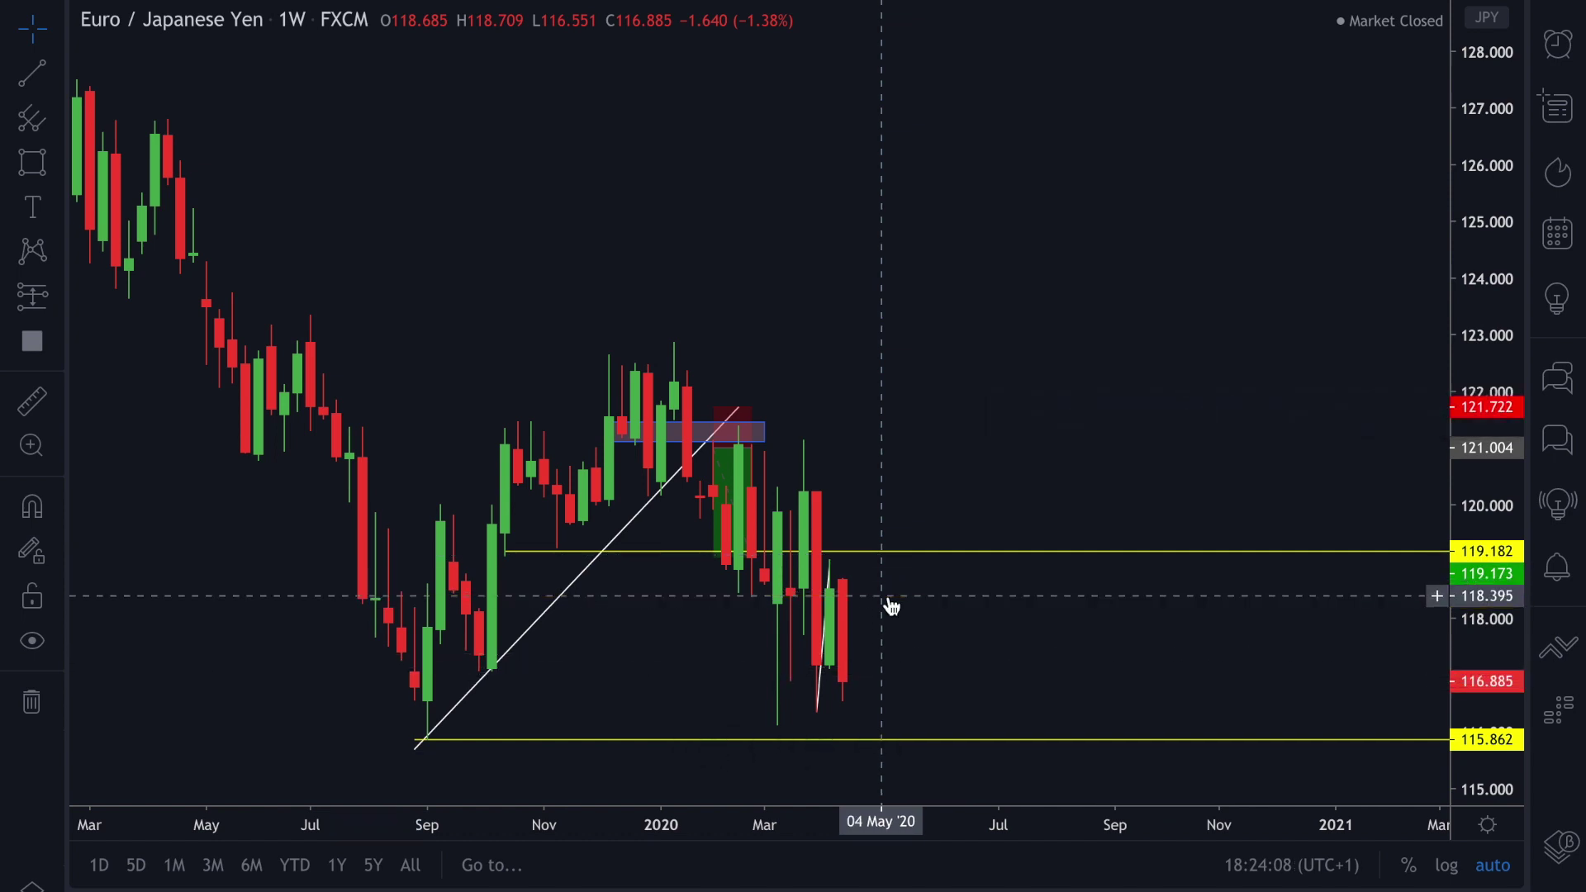
Step: On the daily timeframe, draw a rising trend line from the 9 March low at about 116.181 along the April lows to 8 May
left_click(348, 1)
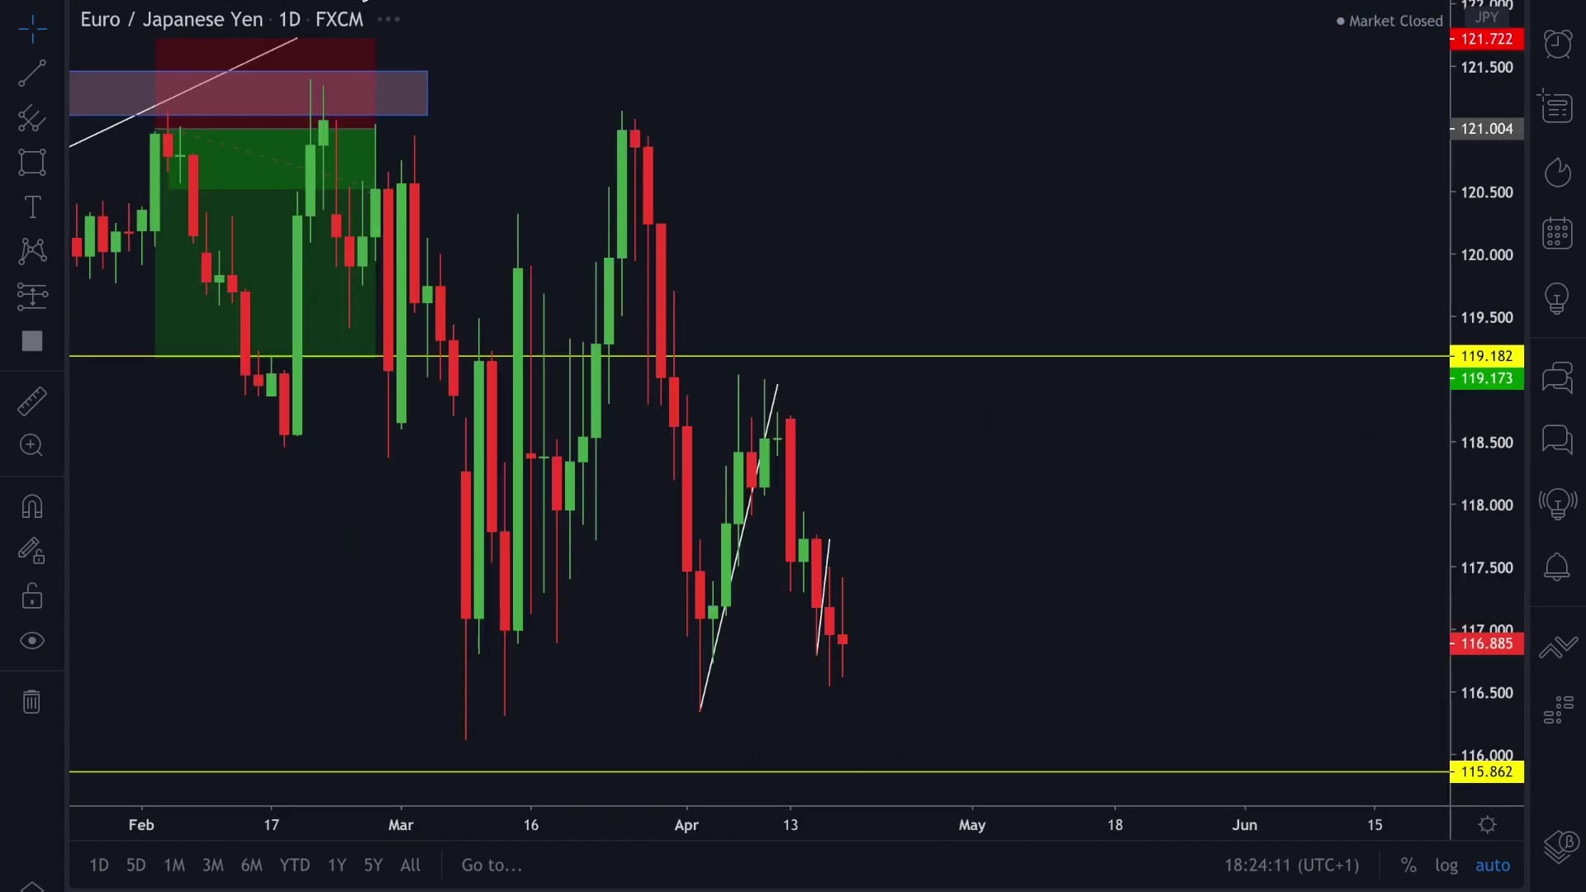
left_click_drag(930, 498, 1108, 524)
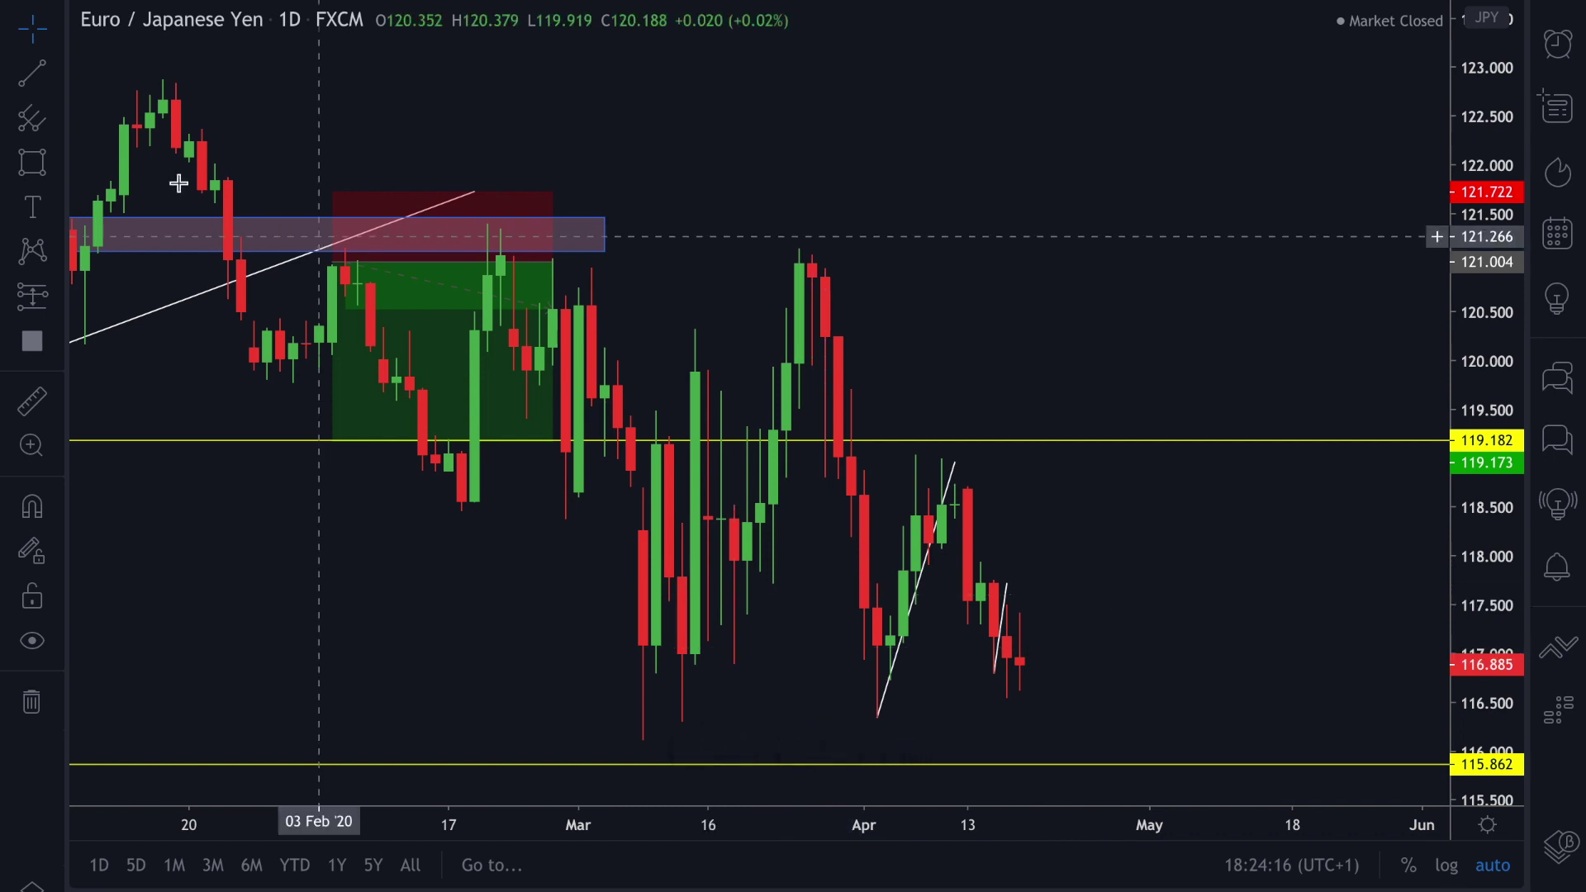
left_click(643, 733)
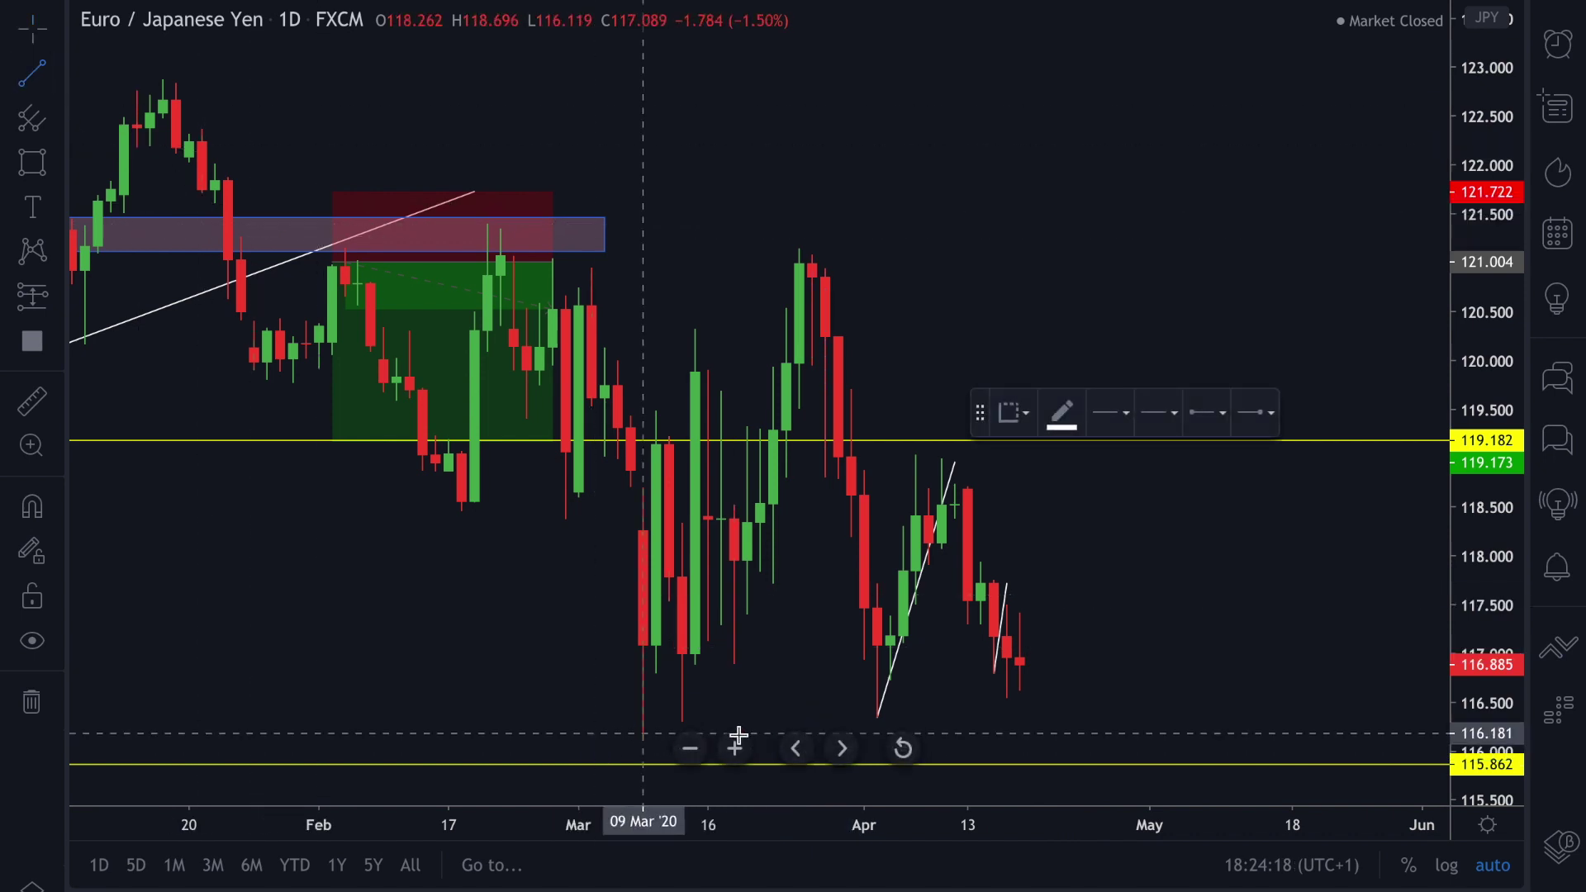
left_click(1213, 687)
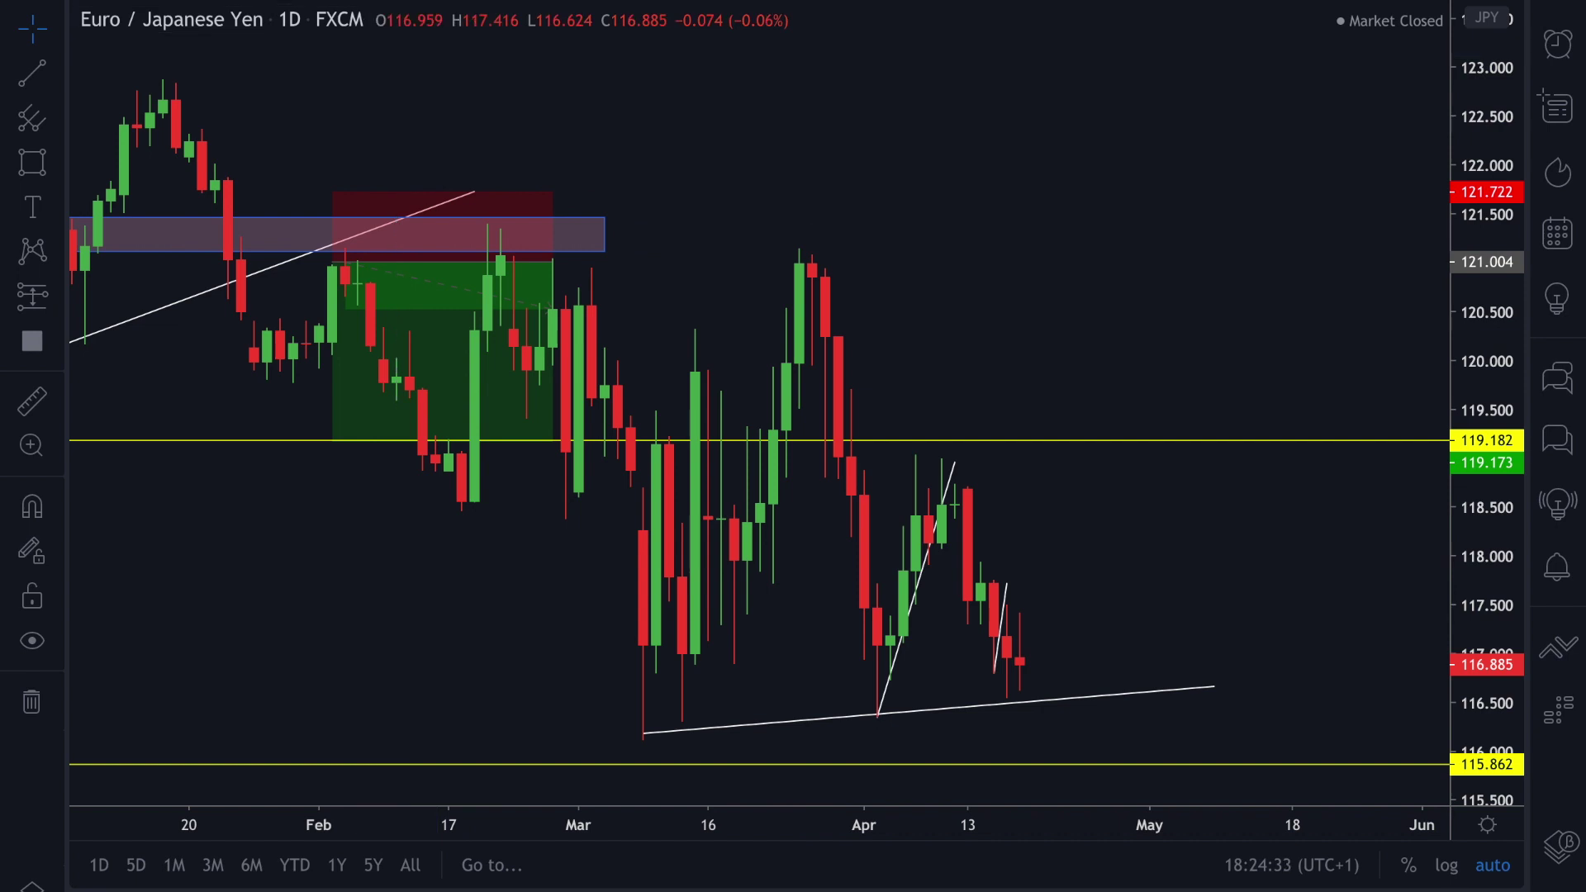
Step: Switch to the 4-hour timeframe and examine the April price action above the rising trend line
left_click(381, 2)
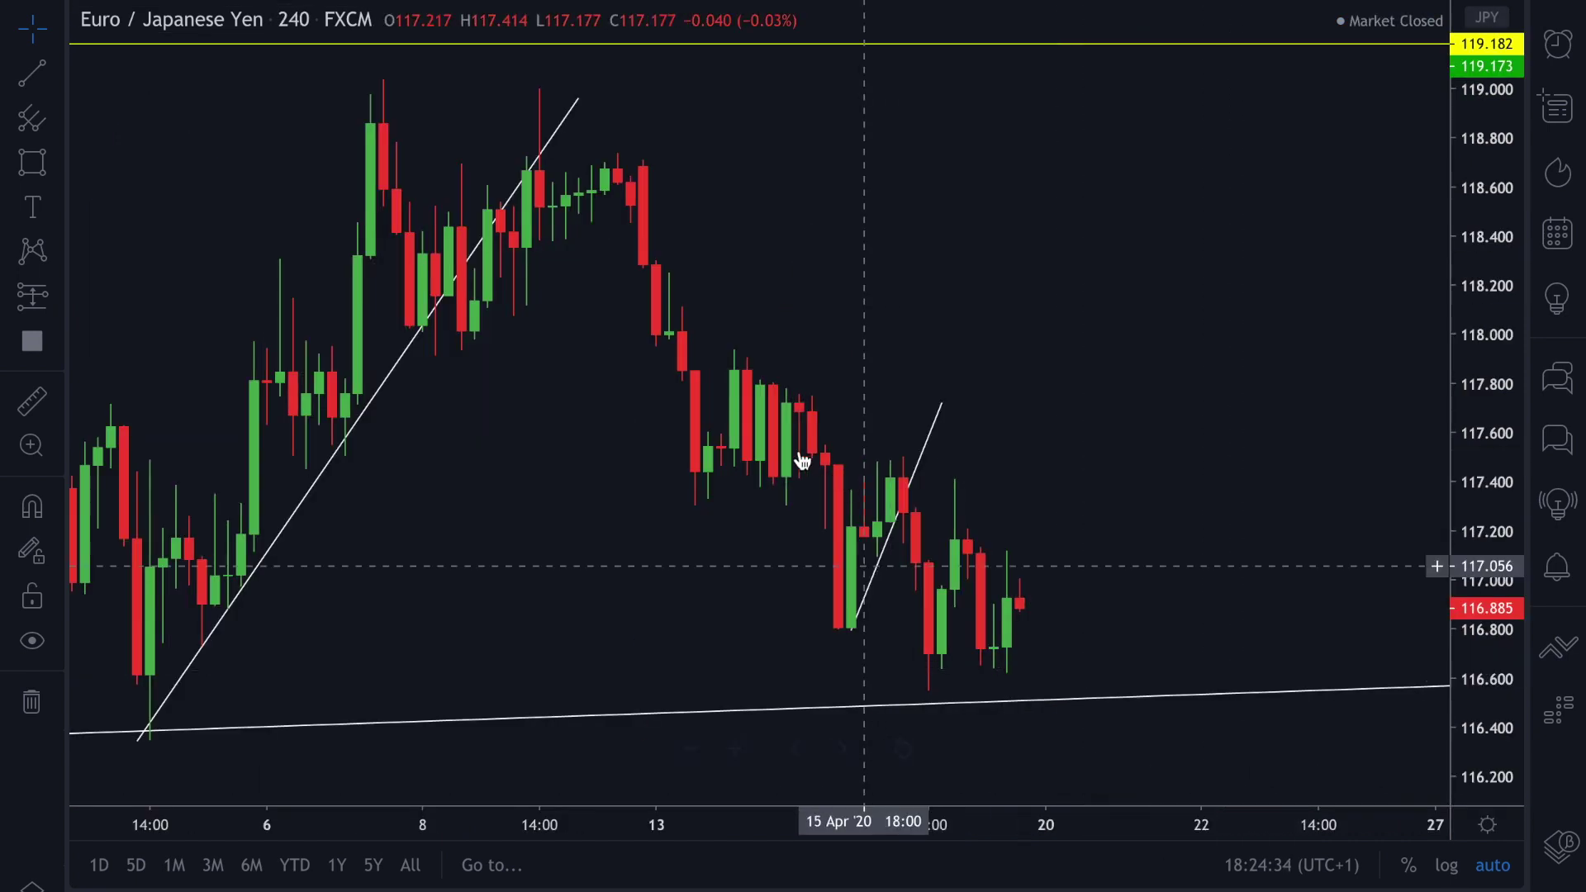
left_click_drag(428, 524, 704, 546)
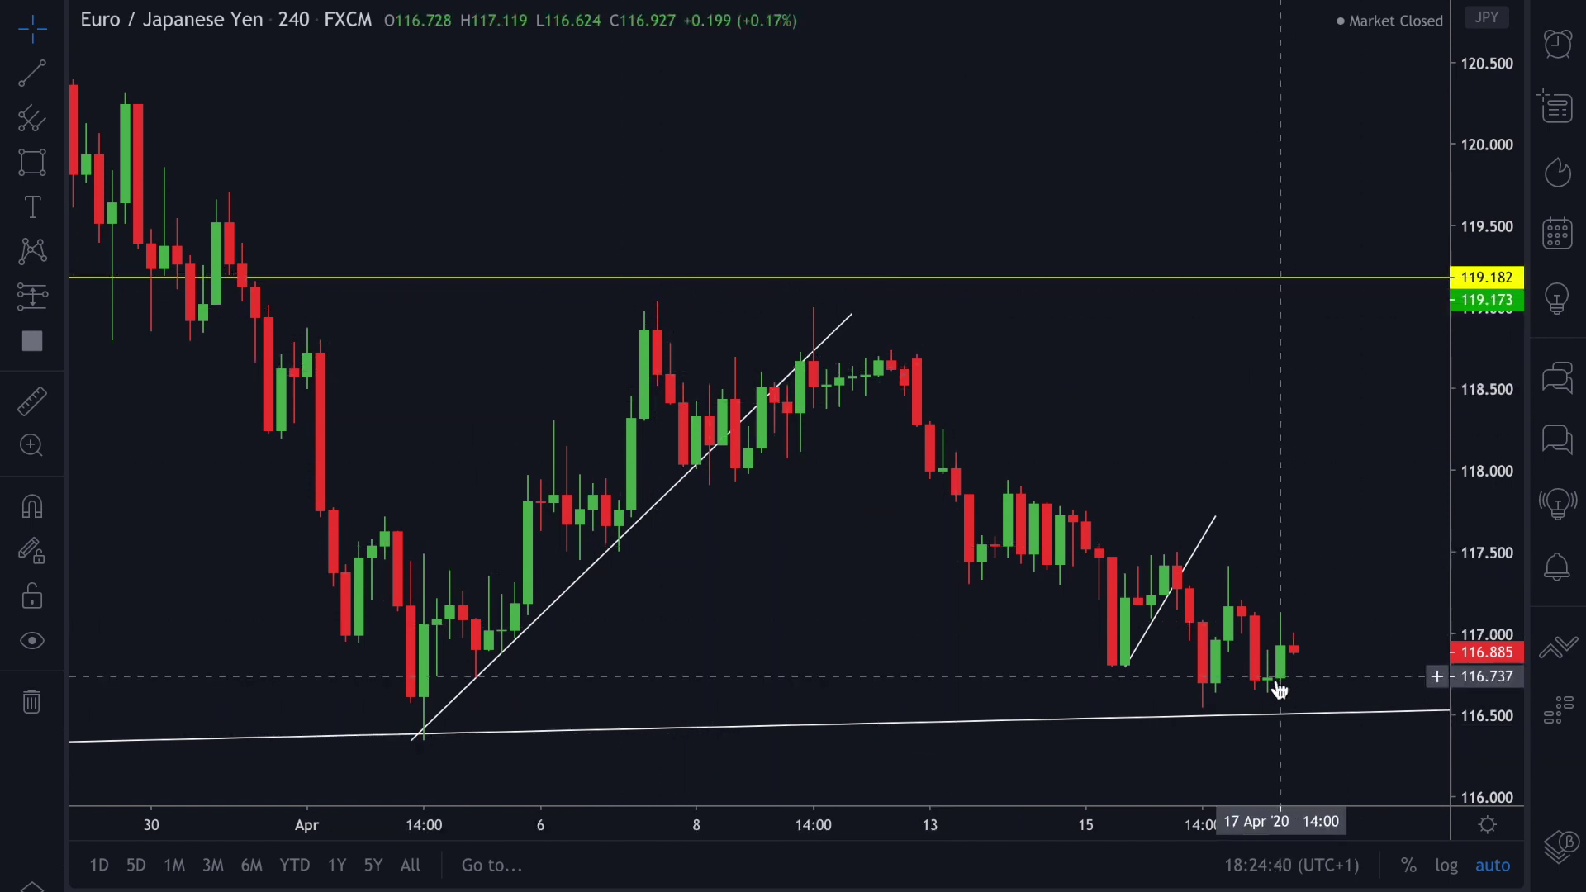
left_click_drag(1055, 641, 813, 646)
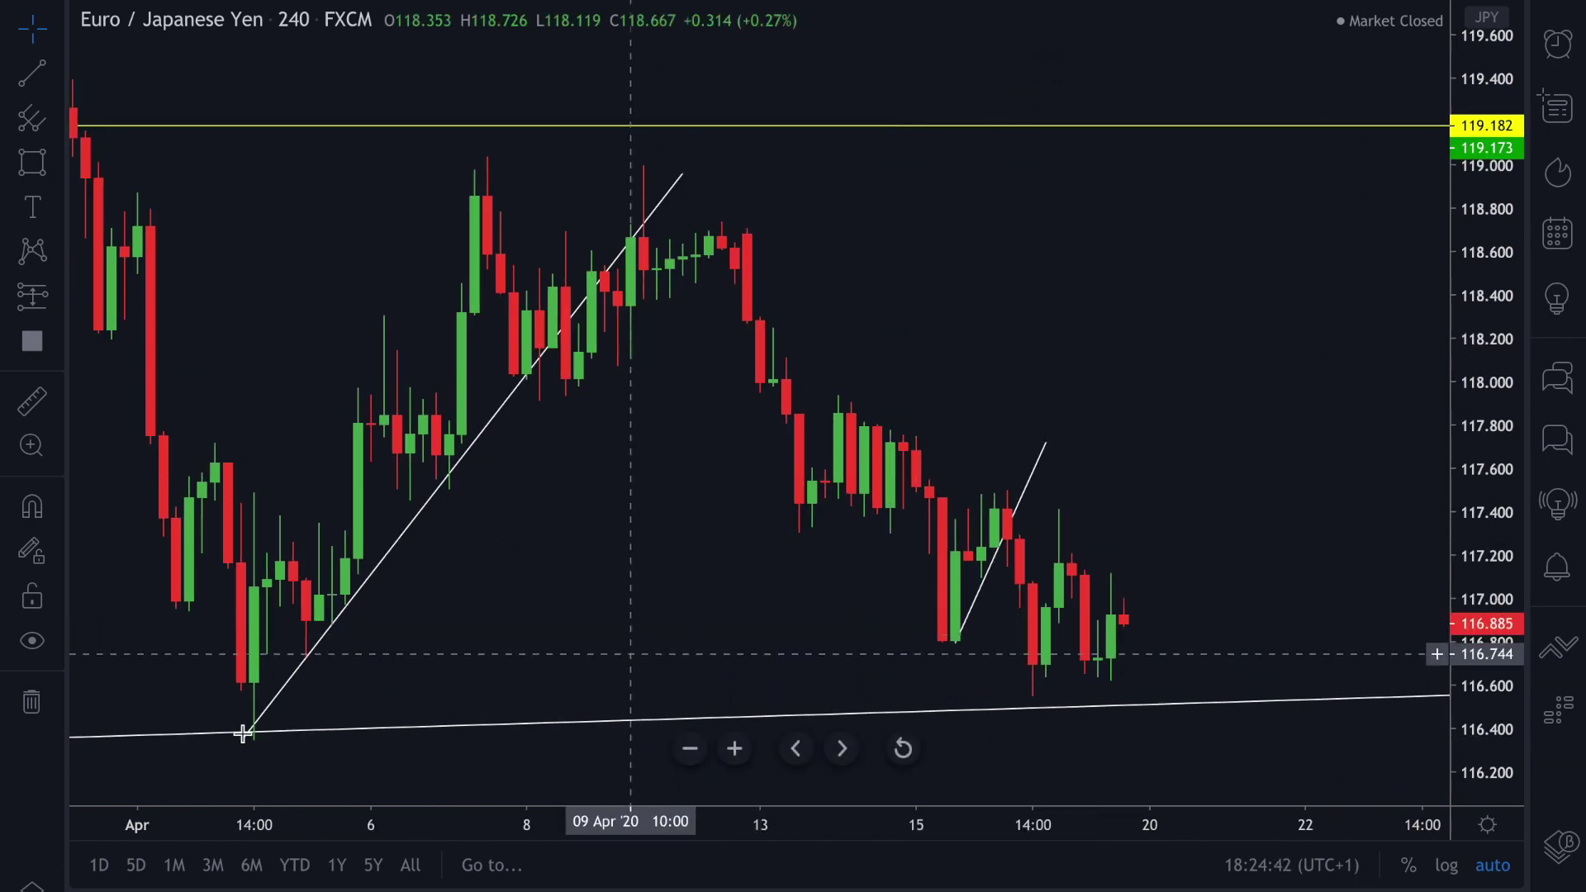
left_click_drag(623, 602, 391, 569)
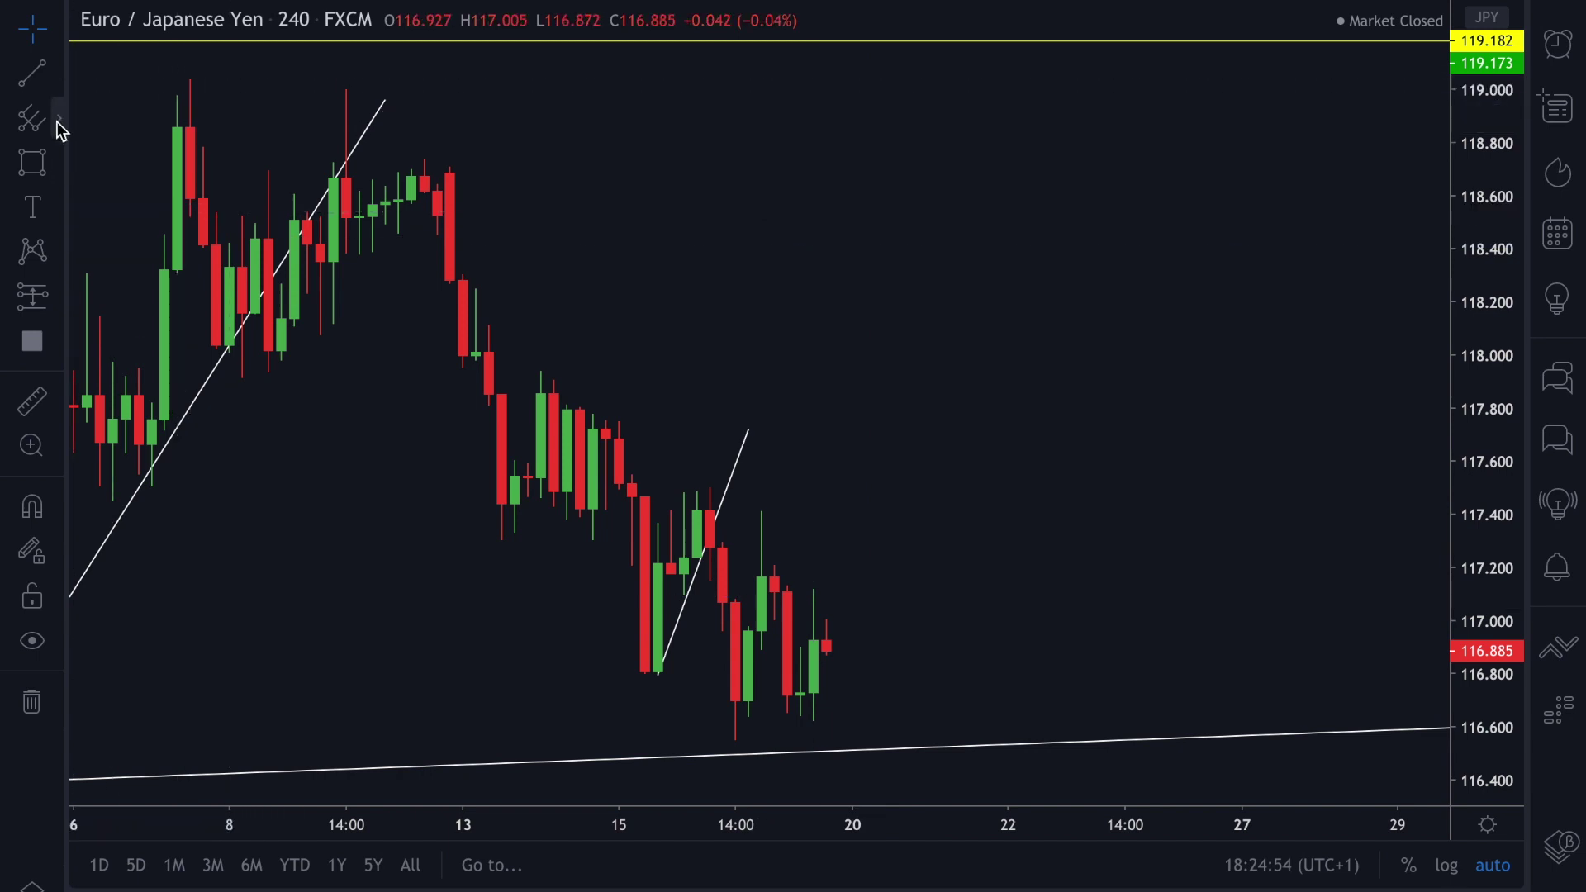
Step: Sketch a brush path tracing an inverse head and shoulders over the mid-April lows, with a projected rally to about 118.000
left_click(57, 120)
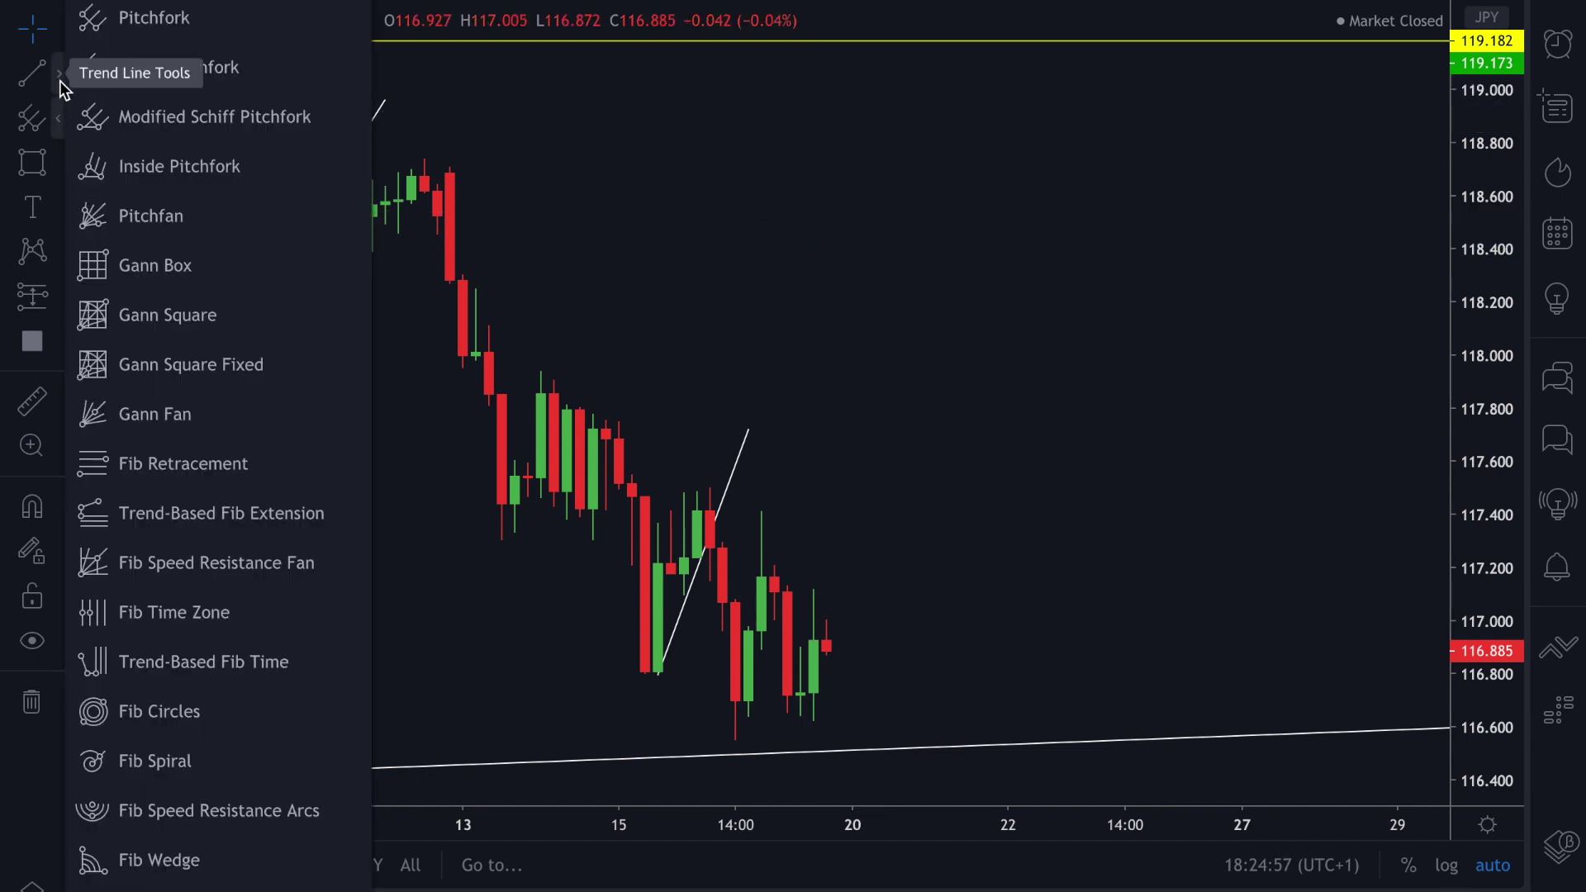
left_click(60, 81)
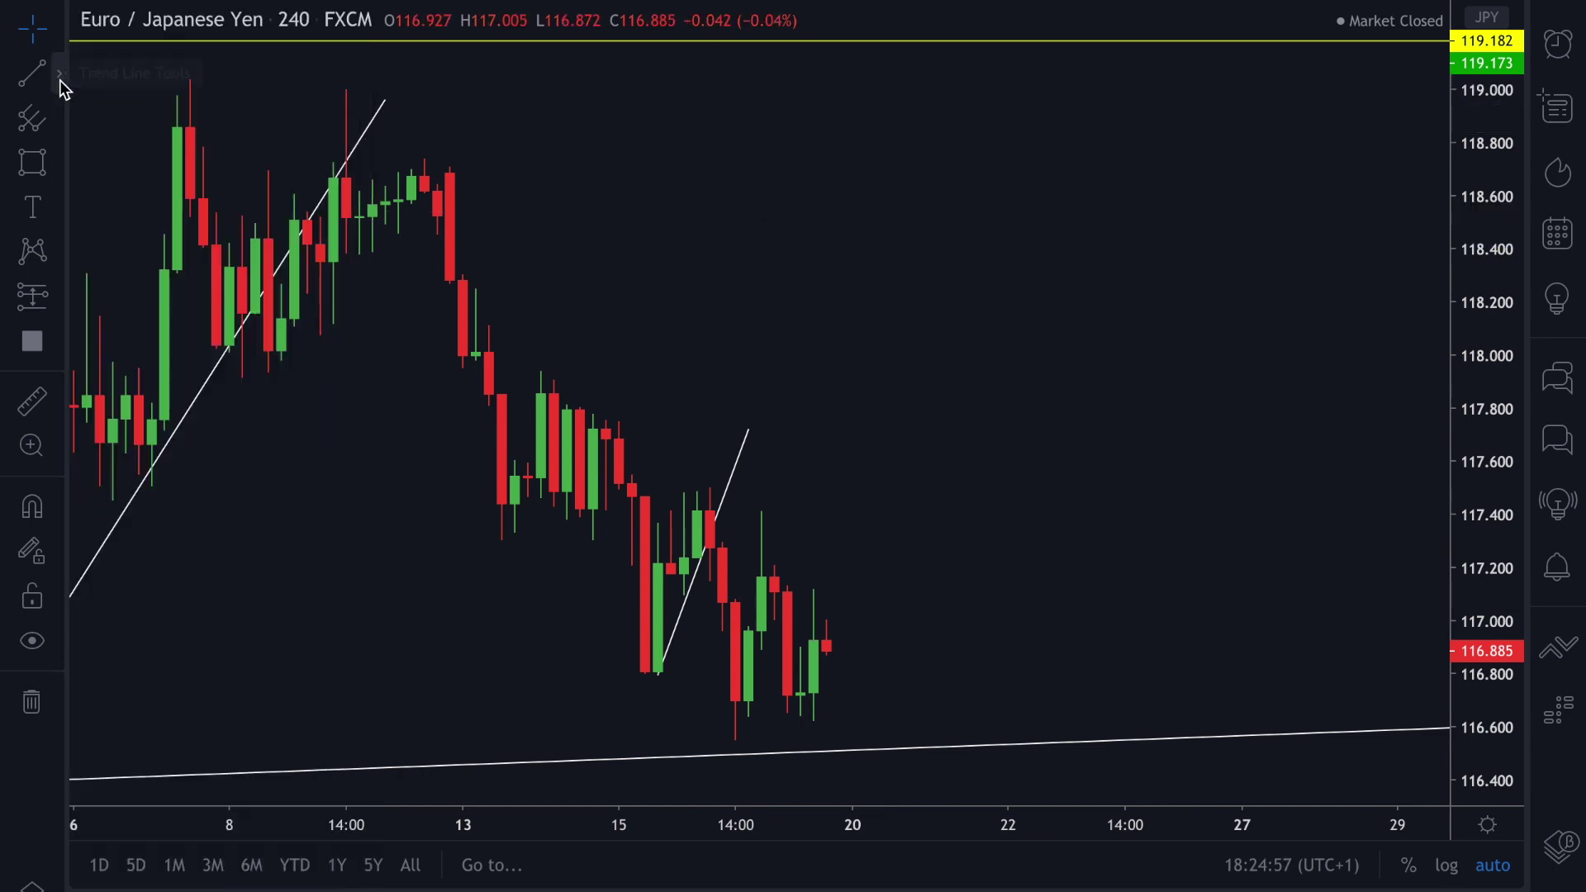
left_click(61, 170)
left_click(61, 170)
left_click(128, 165)
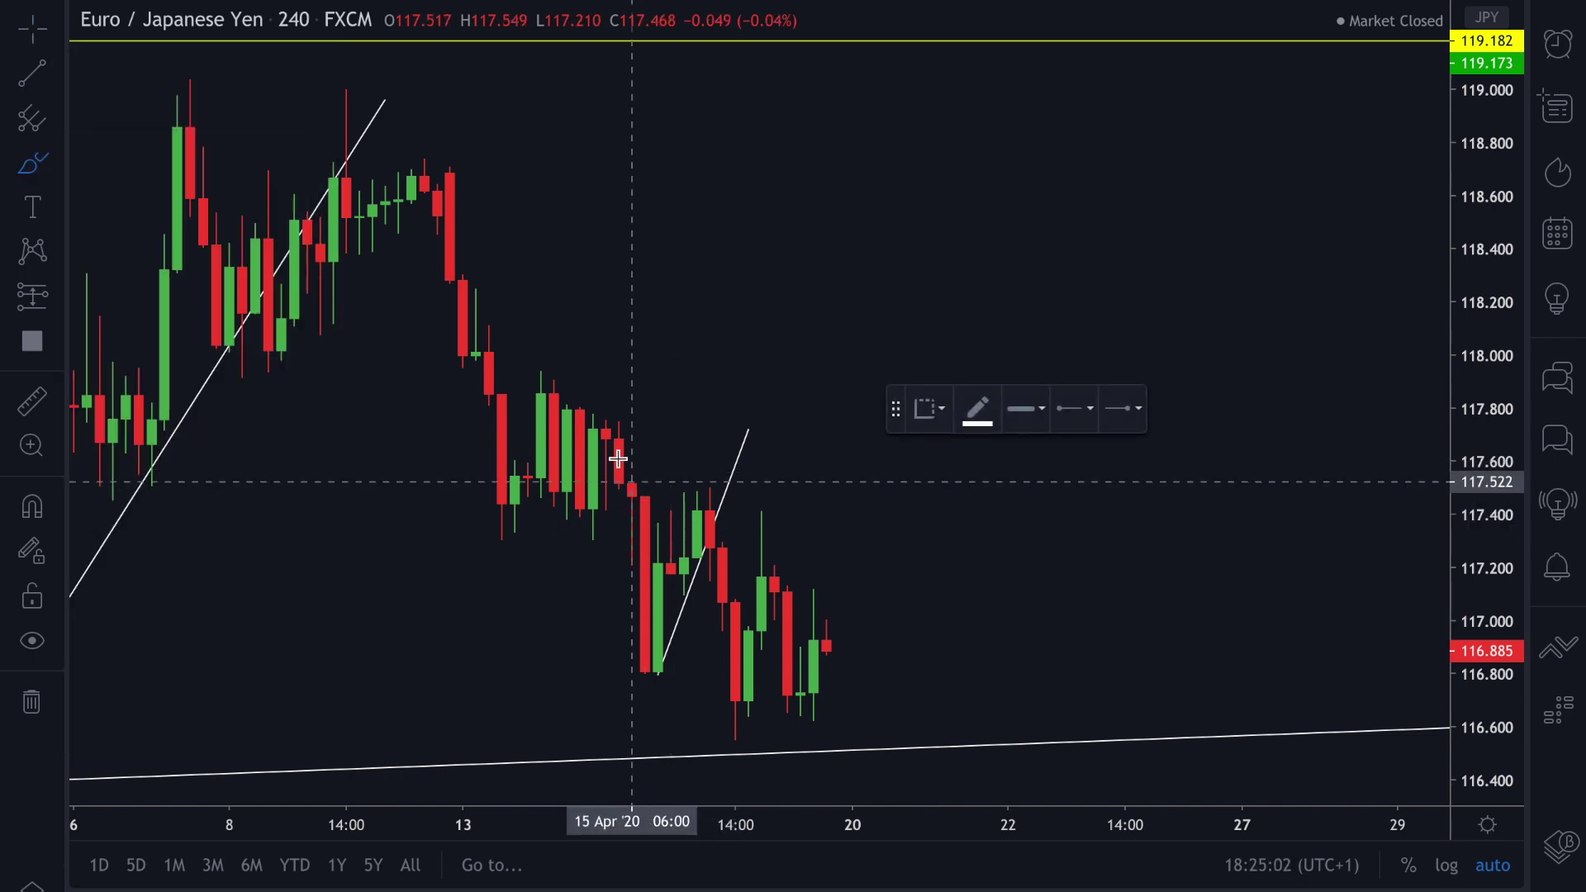
mouse_move(574, 423)
left_mouse_down()
mouse_move(653, 579)
mouse_move(649, 661)
mouse_move(703, 504)
mouse_move(743, 737)
mouse_move(868, 529)
left_mouse_up()
mouse_move(874, 638)
left_mouse_down()
mouse_move(882, 669)
mouse_move(1018, 351)
left_mouse_up()
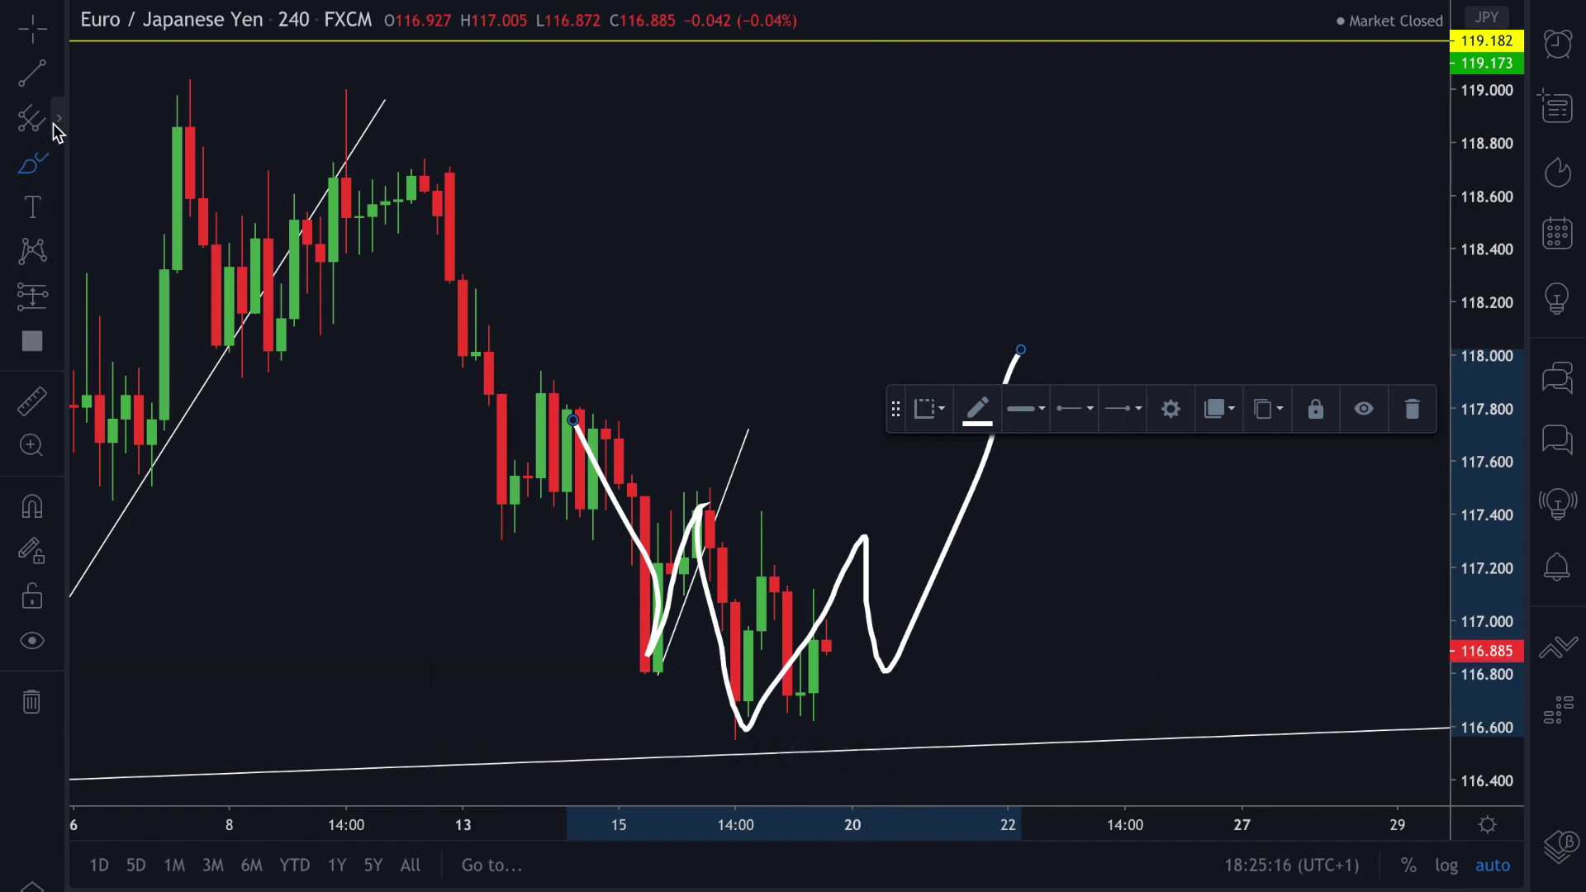
Step: Draw a thin rectangle zone at about 116.800 from the 15 April low past the projected right shoulder
left_click(59, 168)
left_click(170, 222)
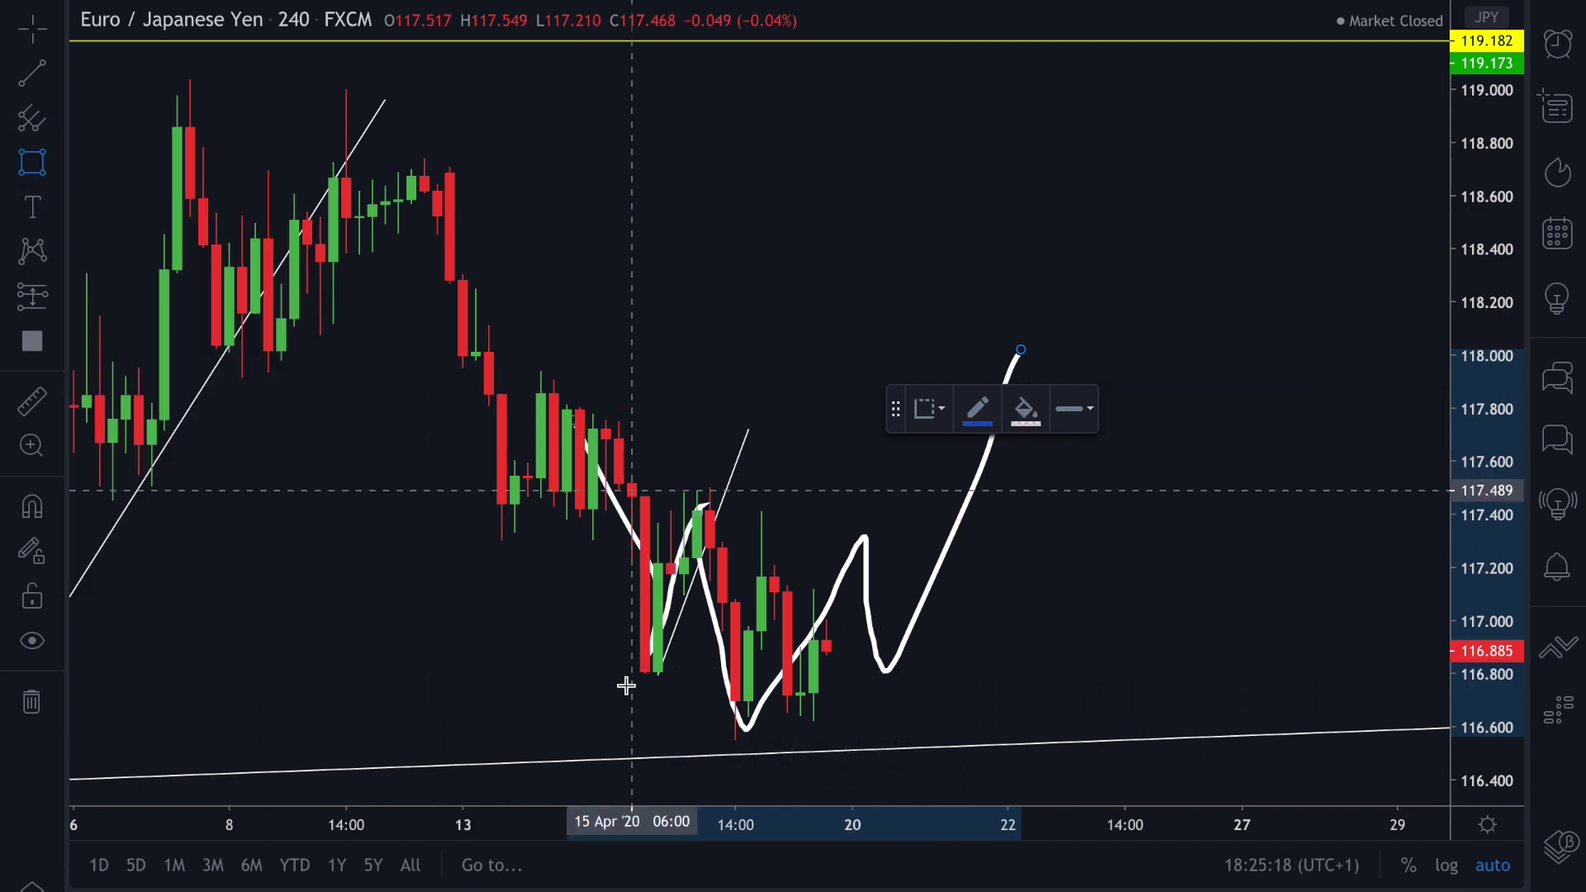
mouse_move(623, 666)
left_mouse_down()
mouse_move(957, 702)
mouse_move(1034, 682)
left_mouse_up()
left_click(1073, 647)
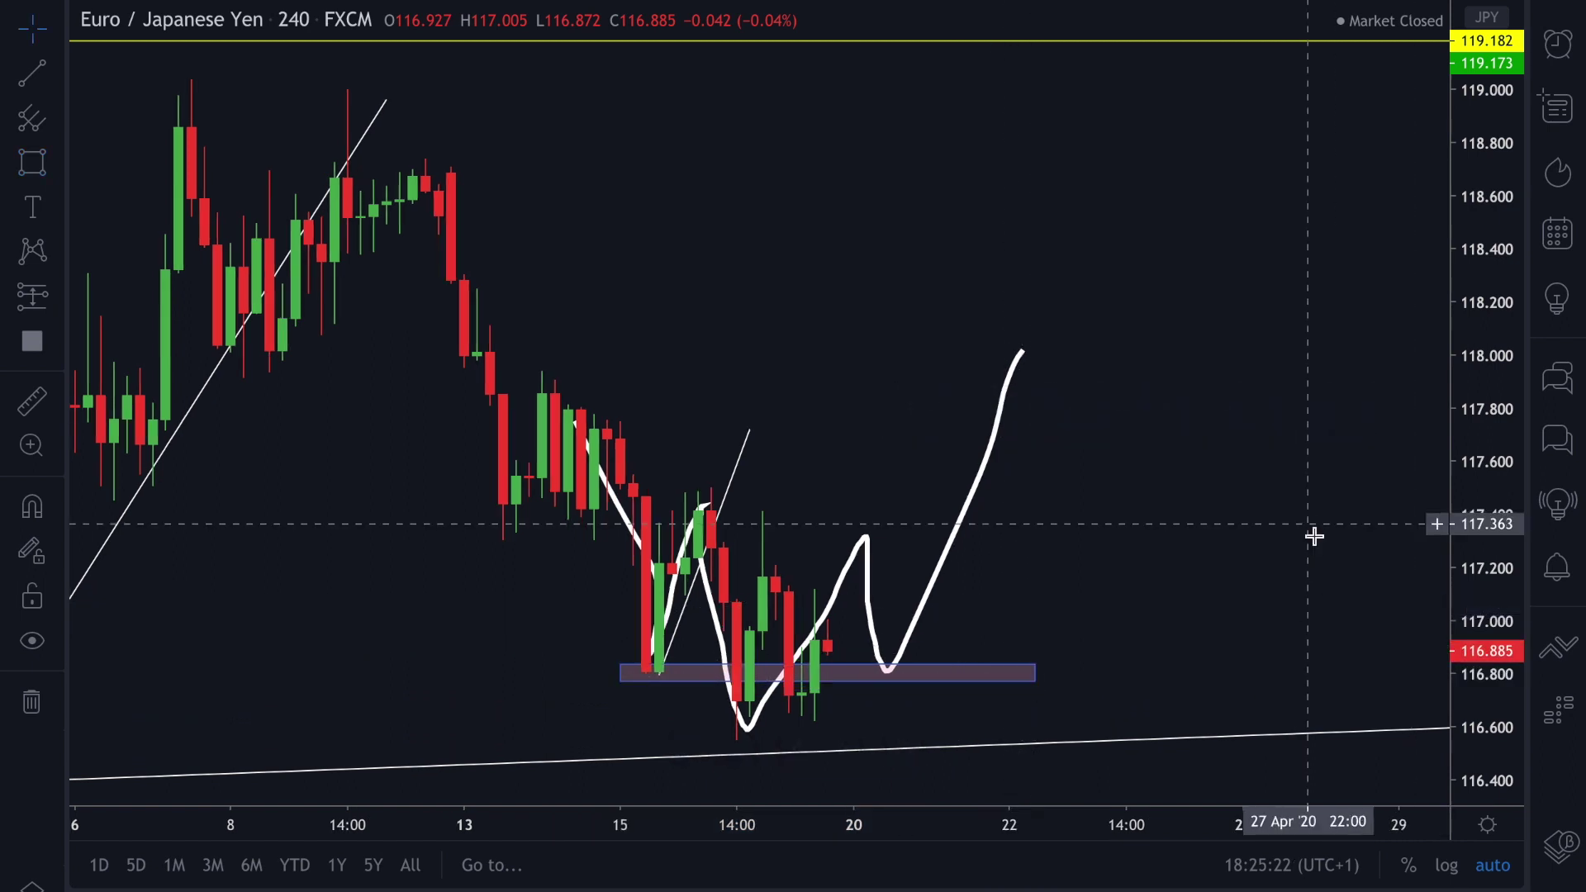
Step: Place a long position at the projected right shoulder with its entry at about 116.855, just above the rectangle zone
left_click_drag(1482, 590, 1477, 595)
left_click_drag(1334, 542, 1357, 503)
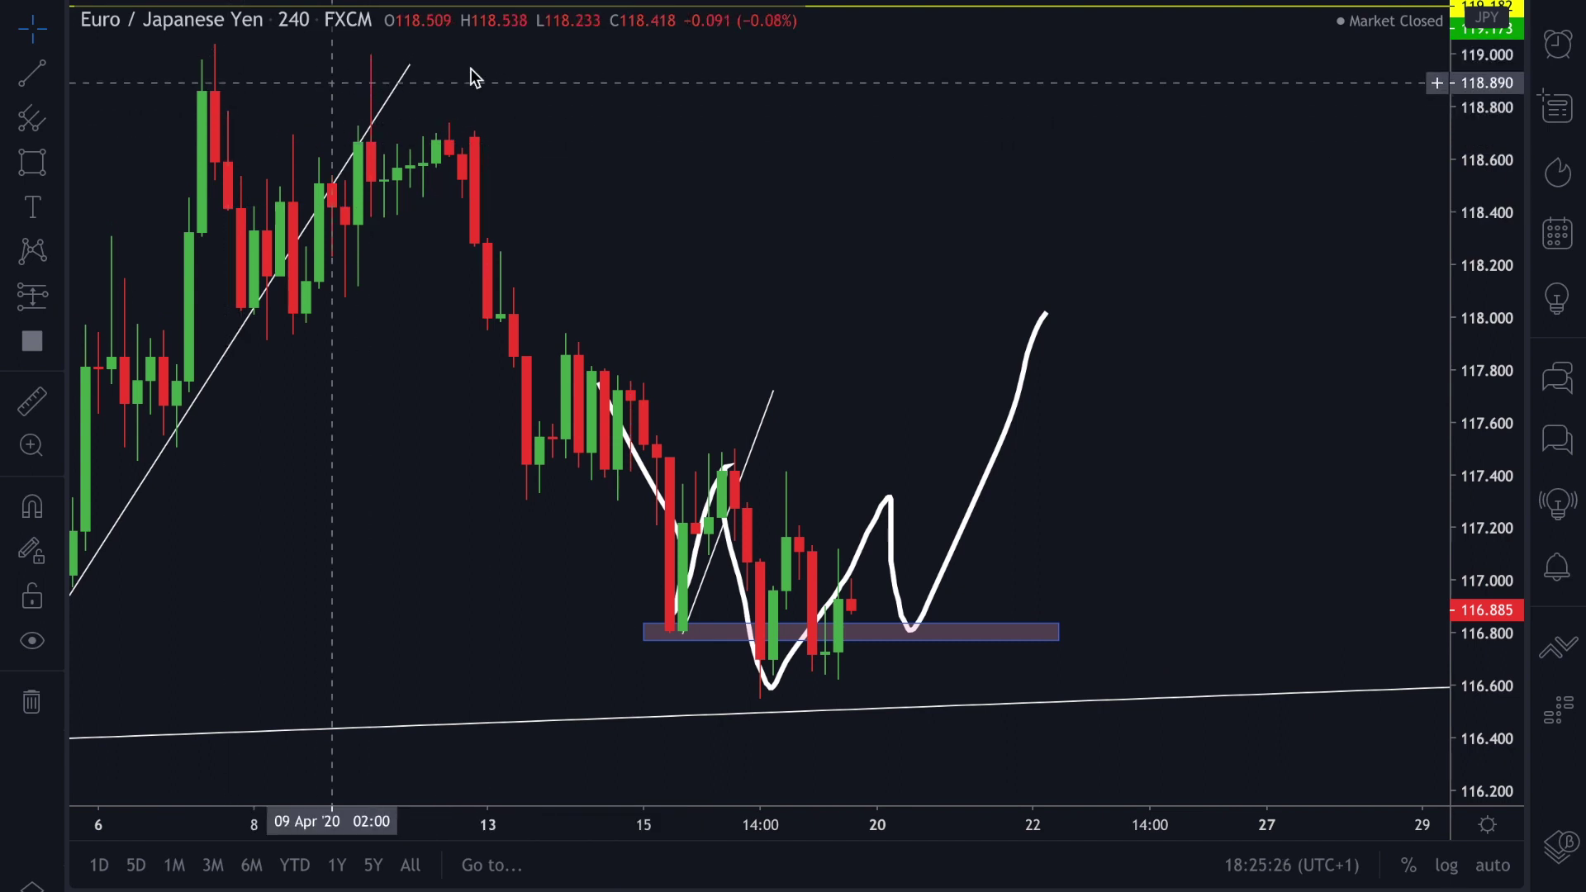
left_click(45, 302)
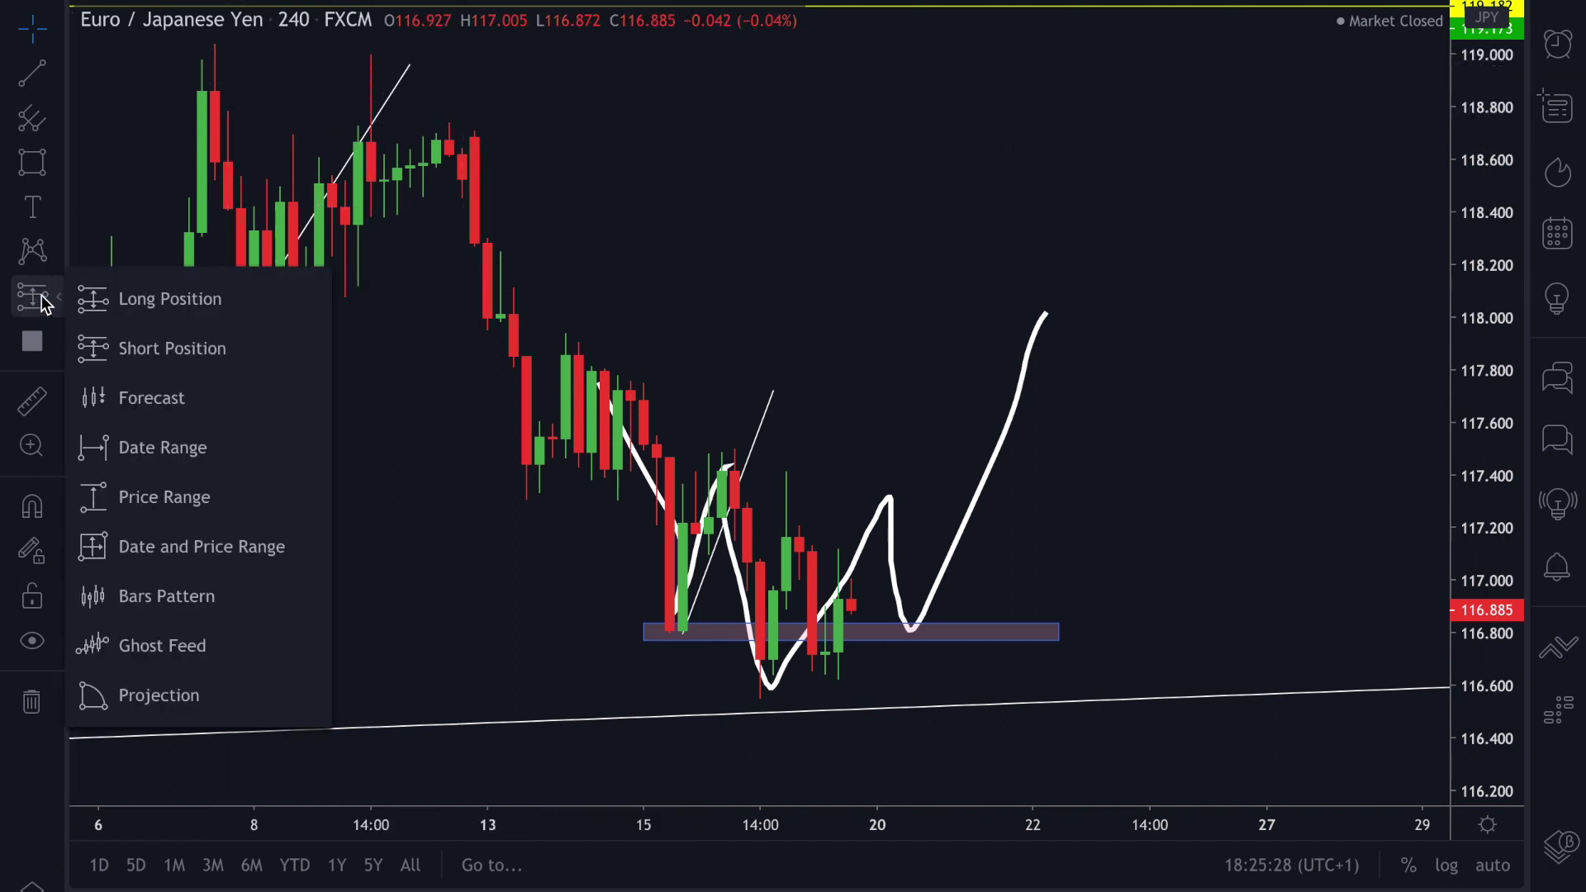
left_click(166, 299)
left_click(931, 630)
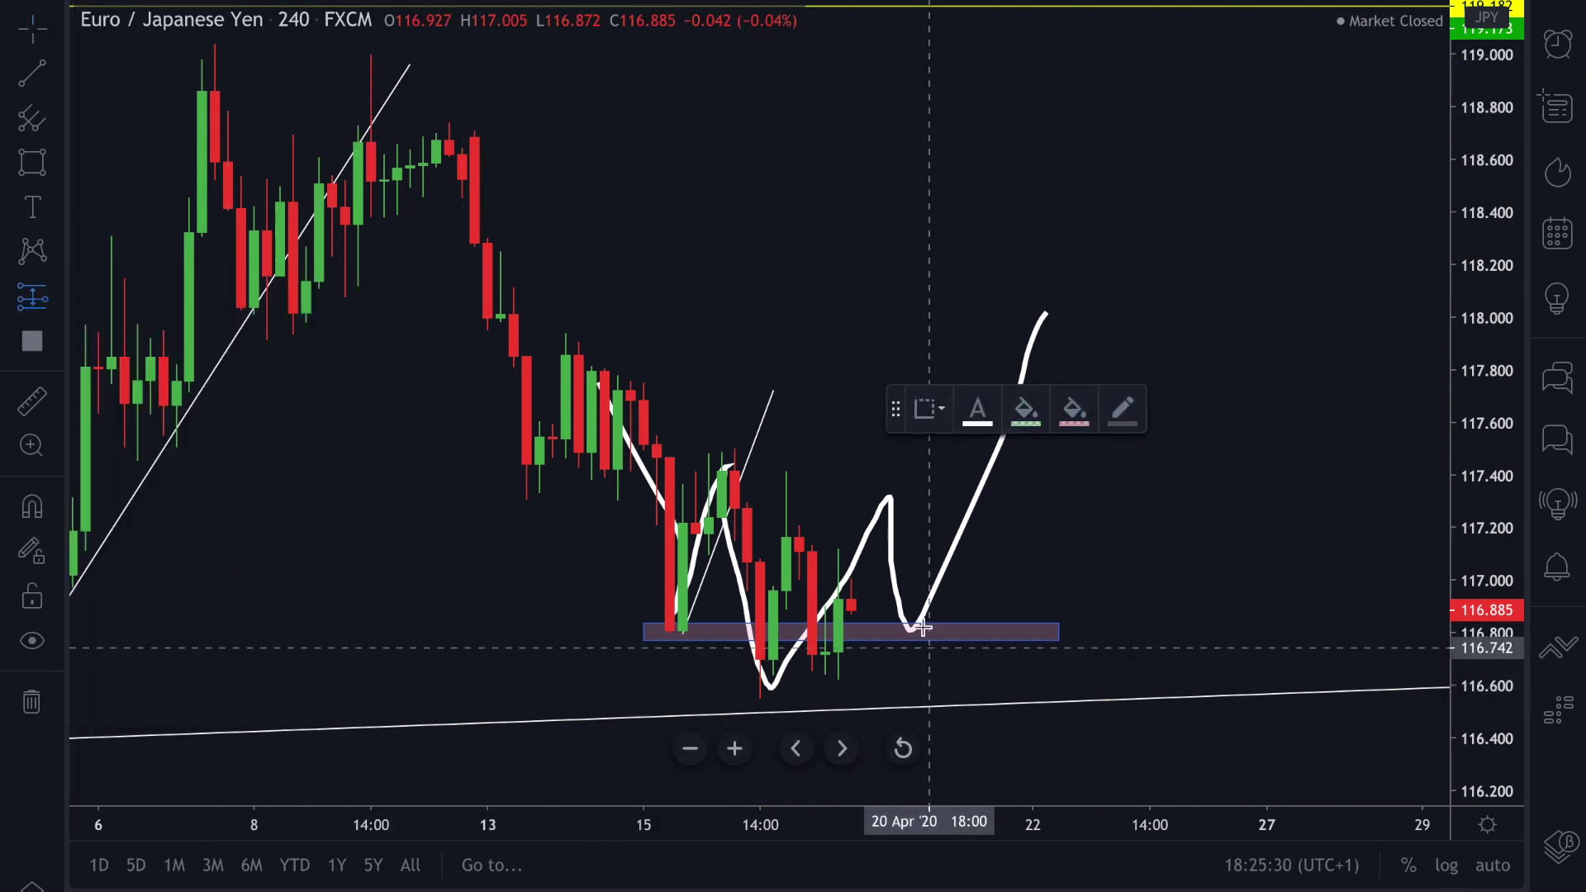
left_click(920, 619)
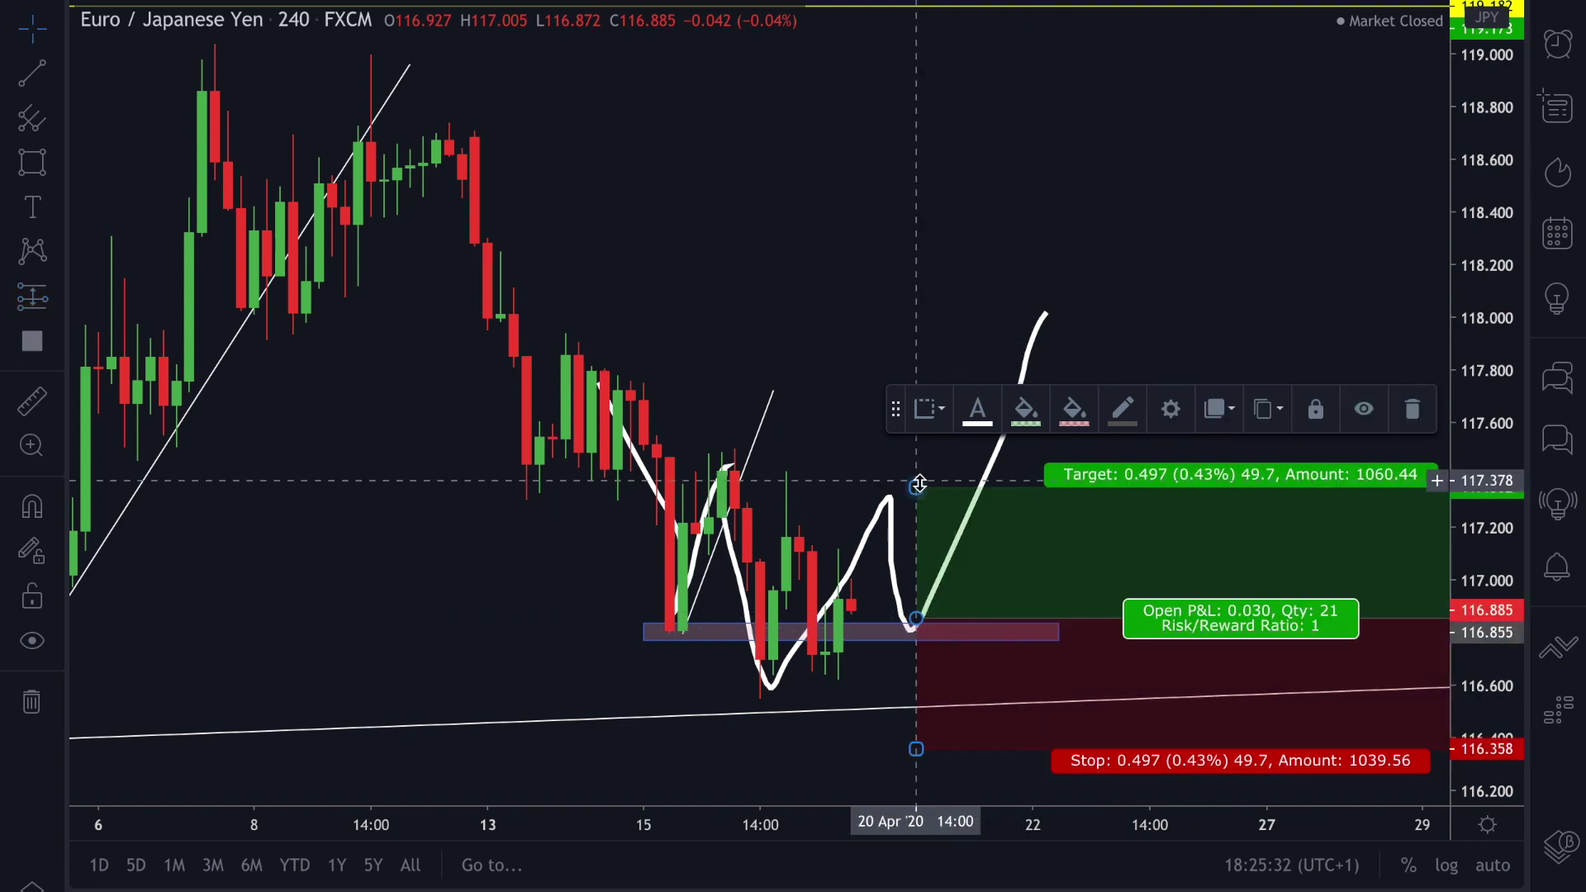
Step: Extend the long position's target to about 118.668 and tighten its stop to about 116.449, just below the rising trend line
left_click_drag(916, 486, 892, 142)
left_click(1033, 144)
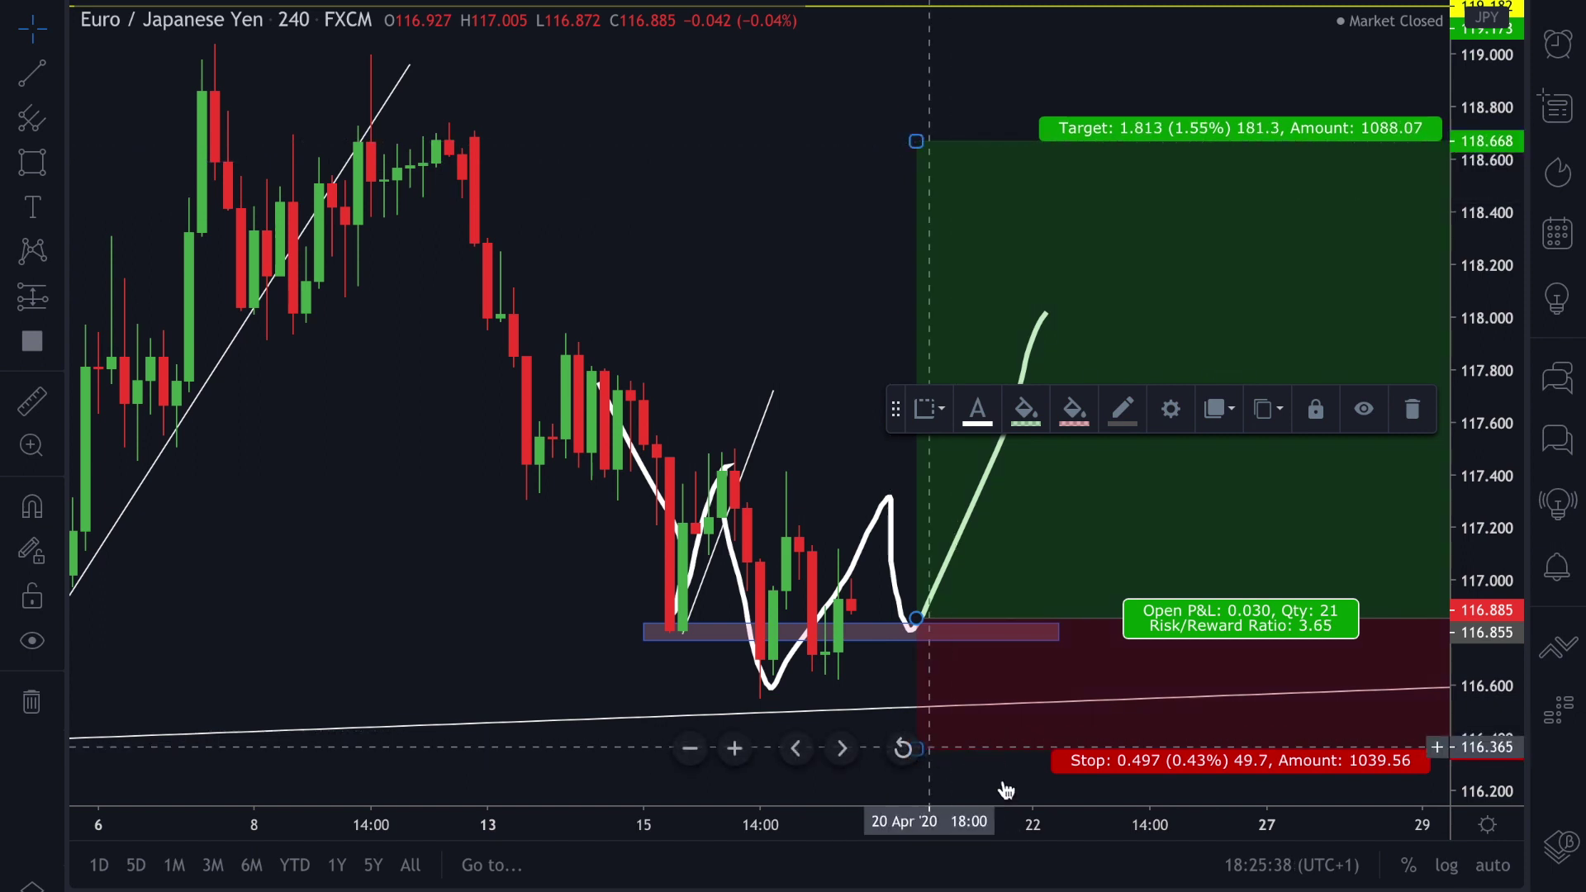
left_click_drag(1506, 645, 1501, 662)
left_click_drag(502, 573, 494, 552)
left_click_drag(907, 702, 901, 682)
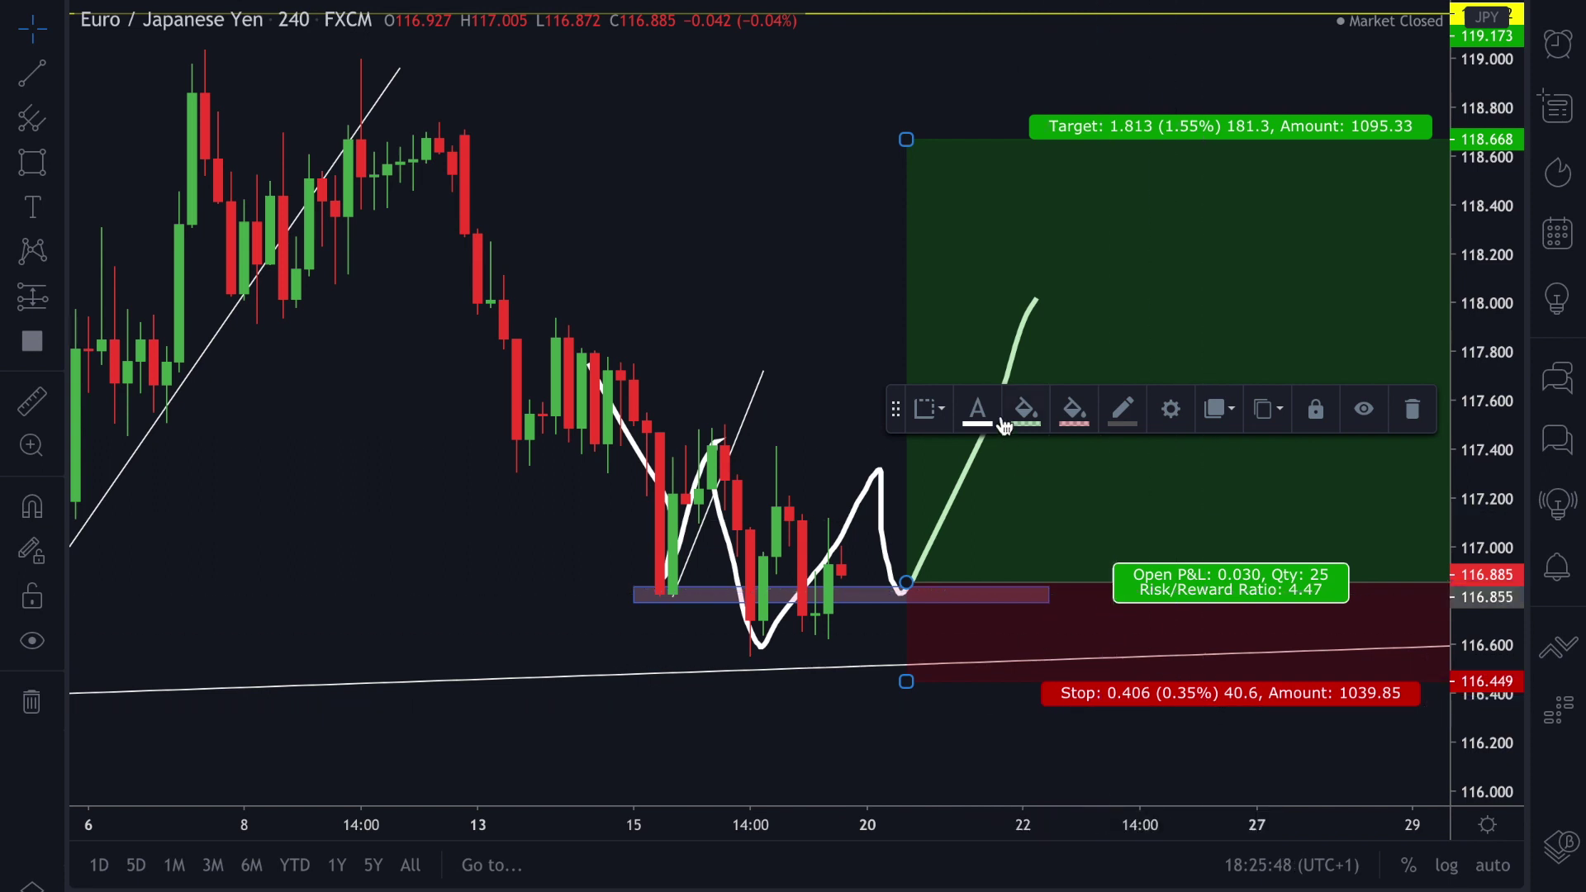
Step: Draw a narrow rectangle zone from the 13 April low at about 117.357 across to 26 April, over the brush path's neckline
left_click_drag(673, 252, 518, 242)
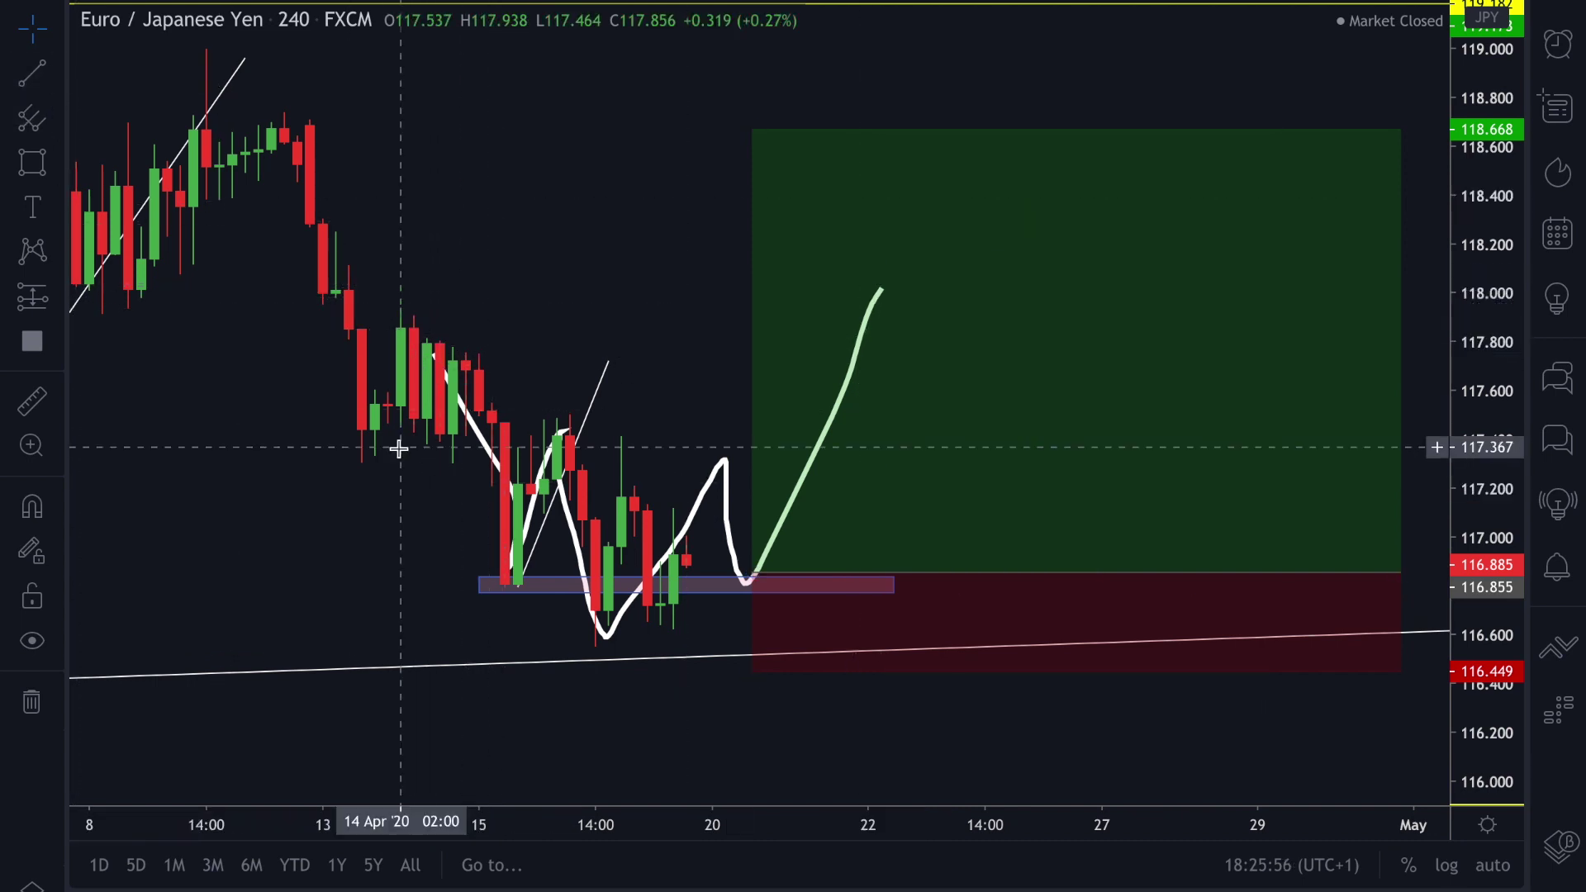
left_click(362, 451)
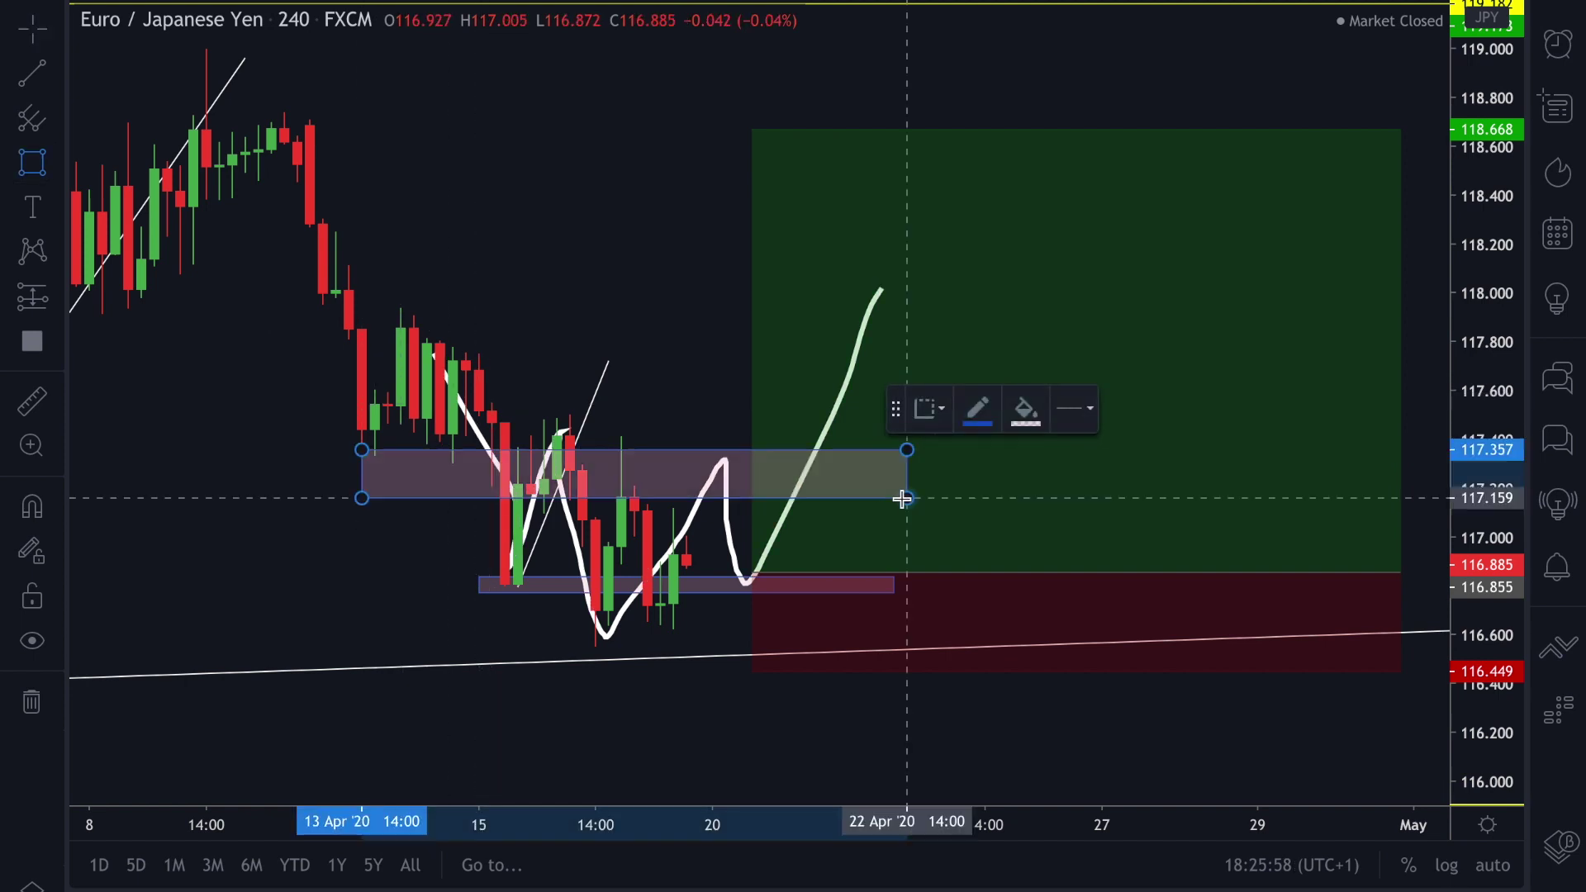
left_click(1089, 471)
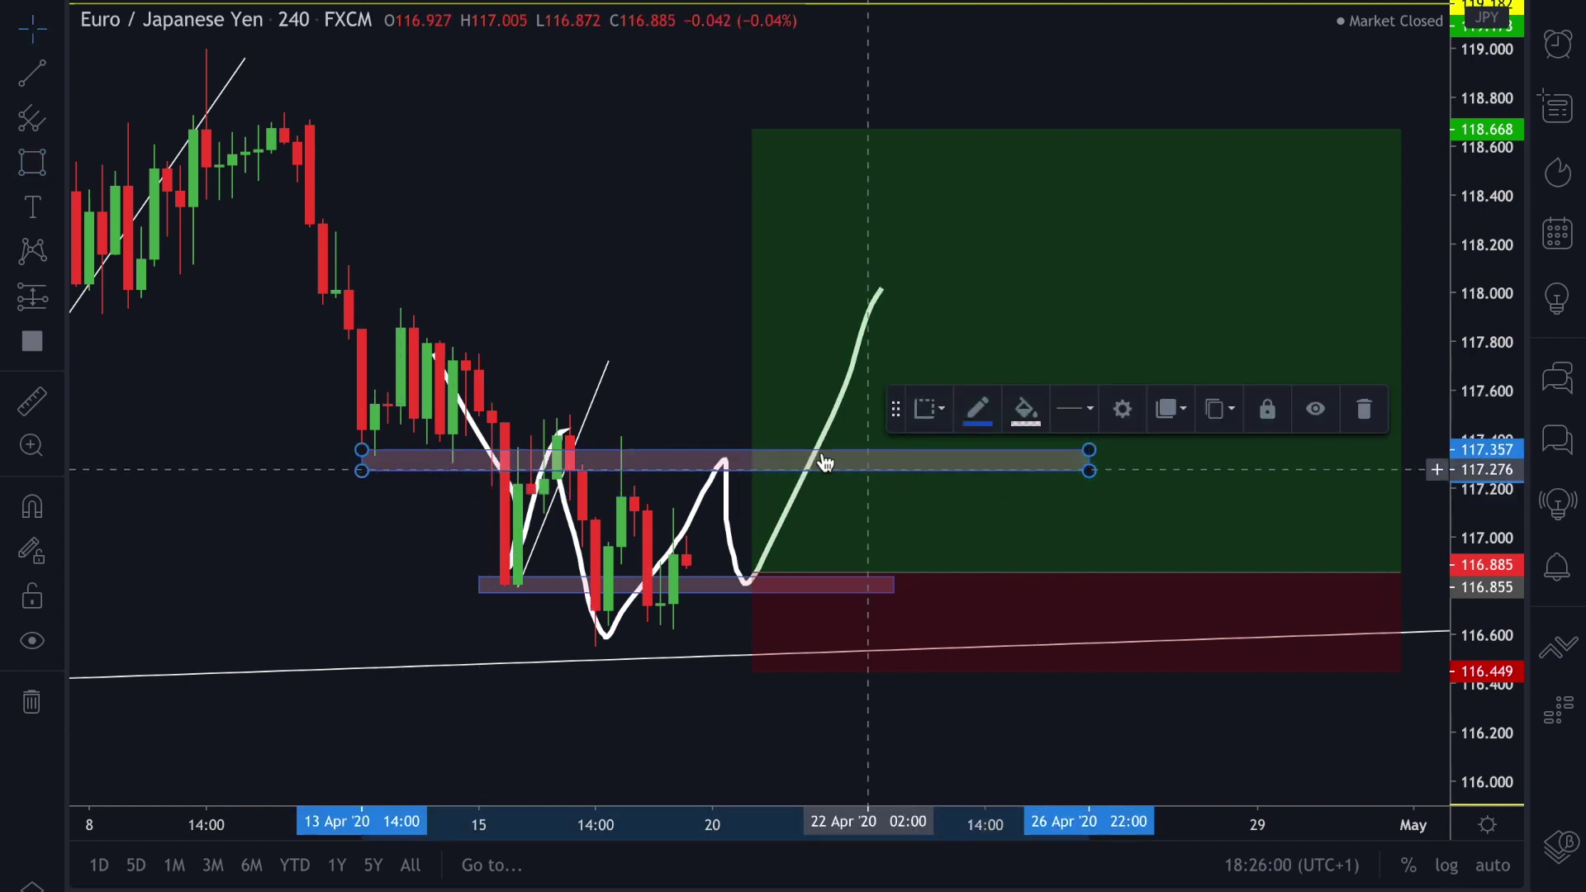
Step: Raise the neckline rectangle zone to about 117.382 and move the long position to 21 April with its entry at about 117.394
left_click_drag(790, 446, 729, 454)
left_click(739, 450)
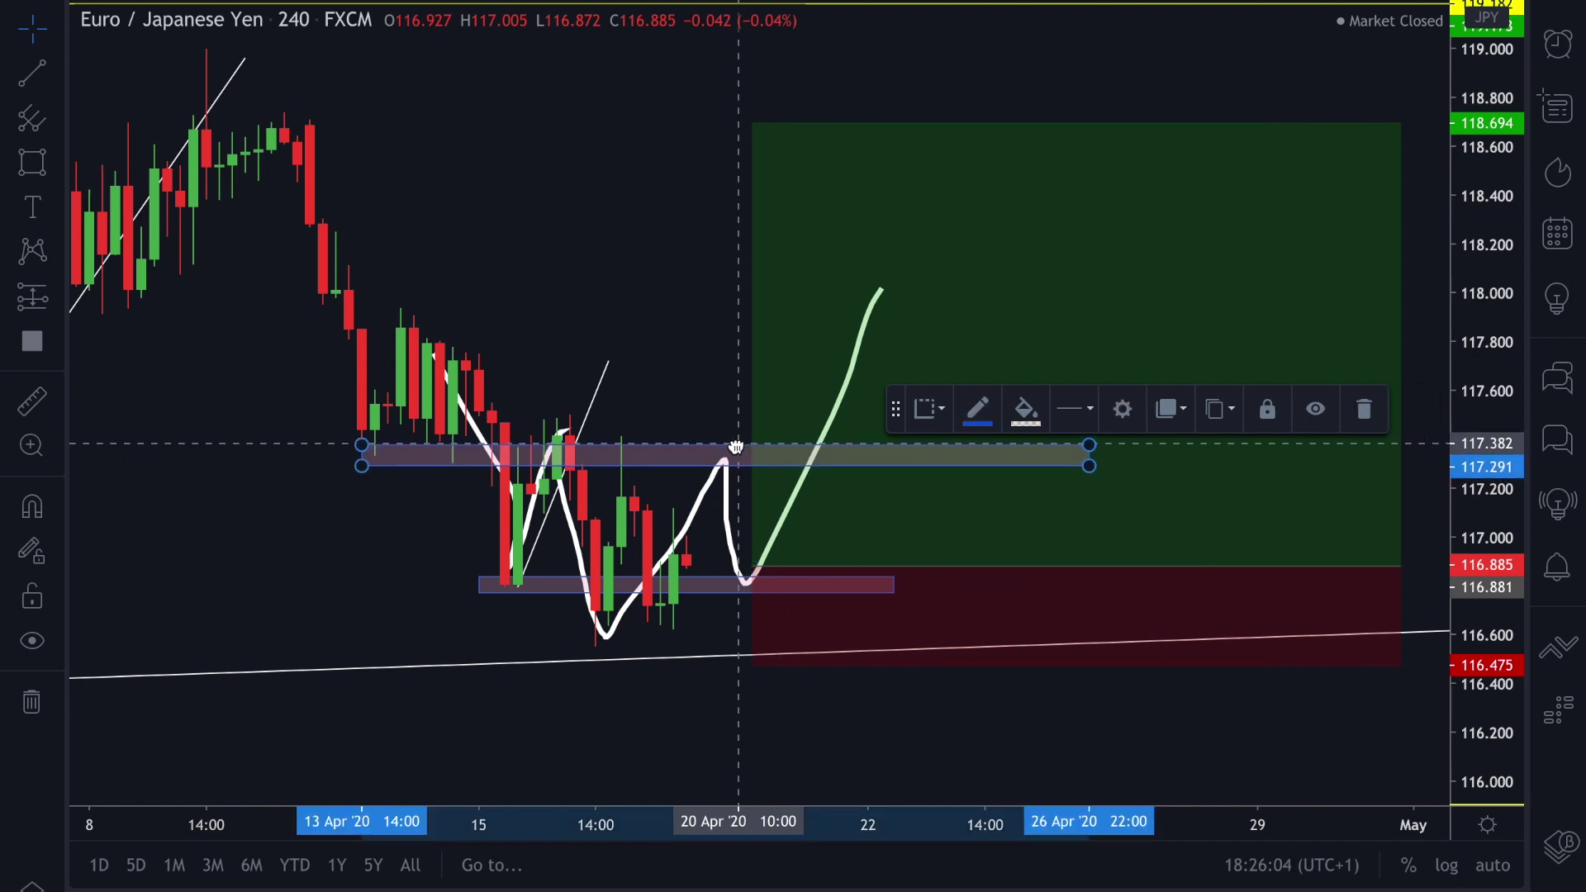
left_click_drag(751, 123, 750, 296)
left_click_drag(891, 498, 956, 371)
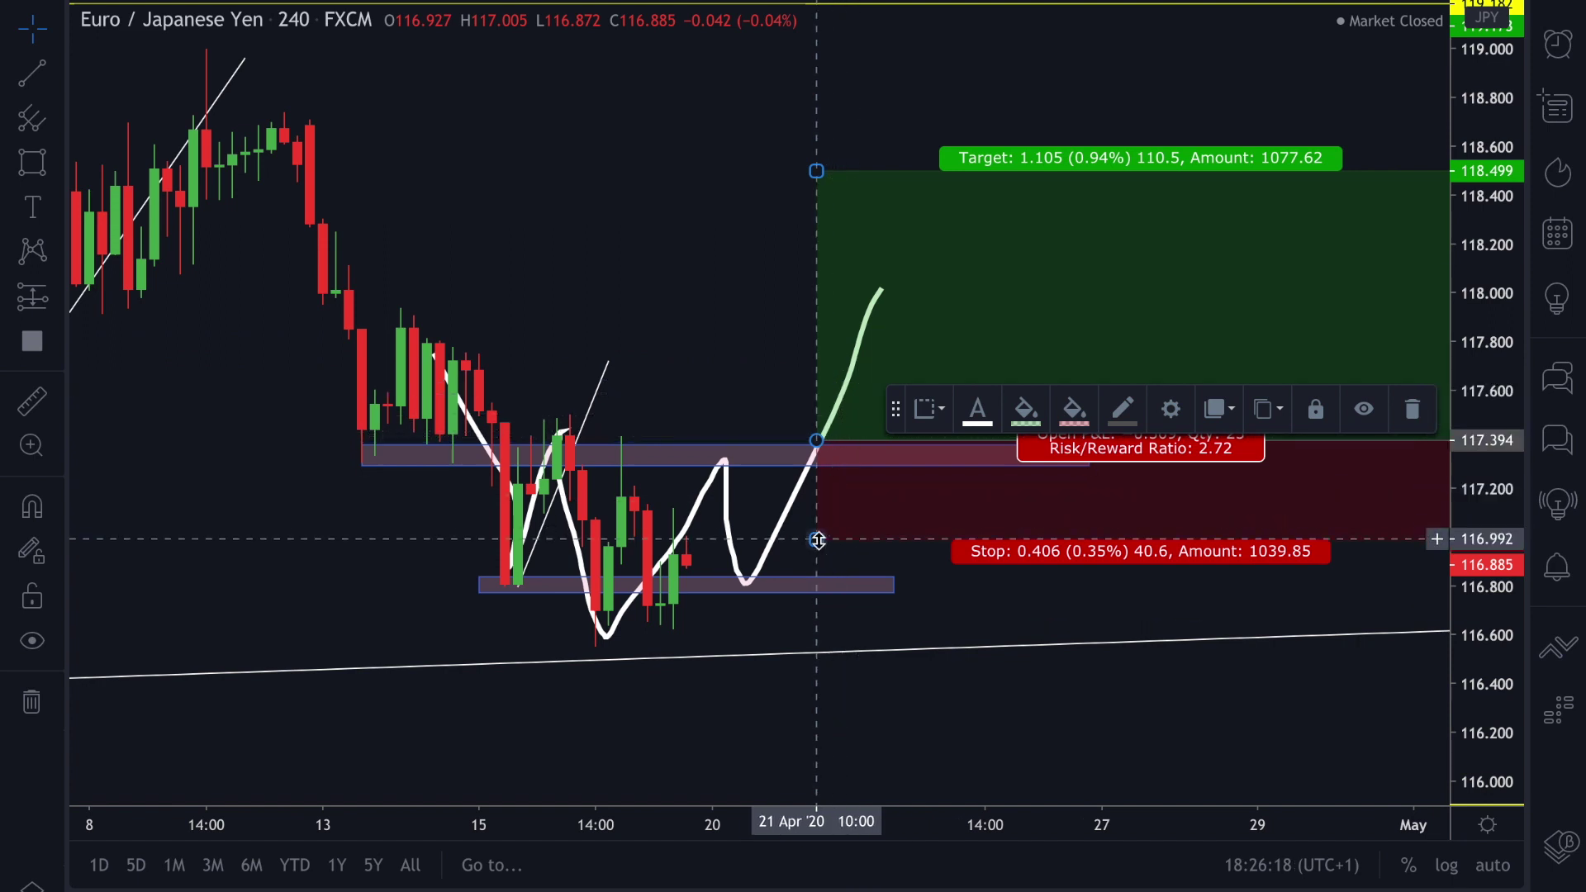
Step: Extend the long position's target to about 118.706 and set its stop to about 116.794, within the lower rectangle zone
left_click_drag(817, 169, 817, 120)
left_click_drag(826, 546, 825, 530)
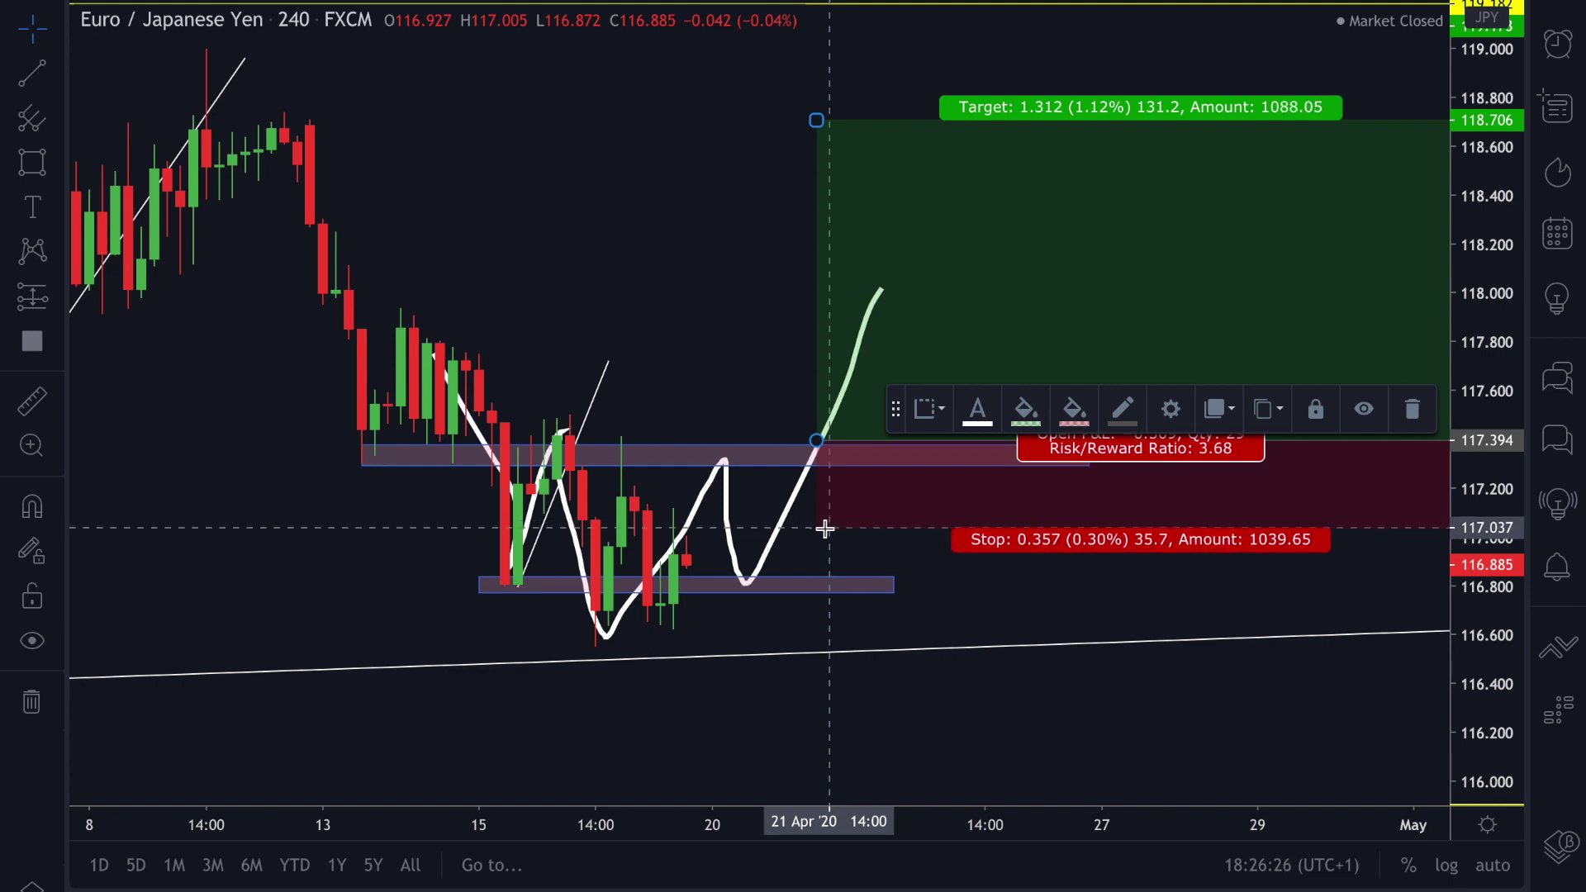
left_click_drag(825, 529, 825, 531)
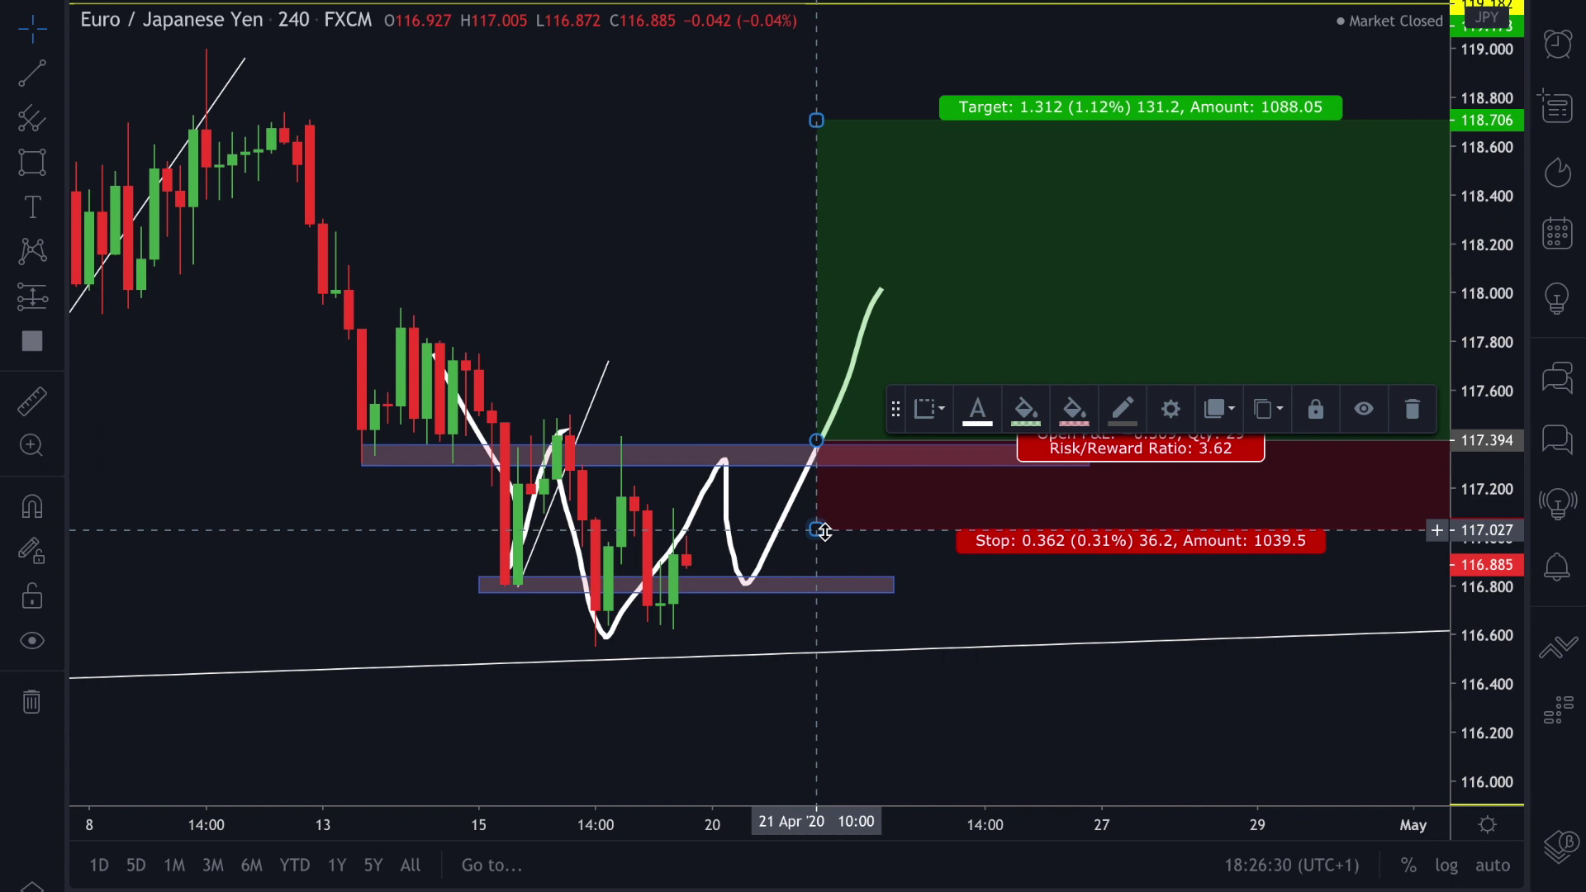
left_click_drag(822, 530, 802, 652)
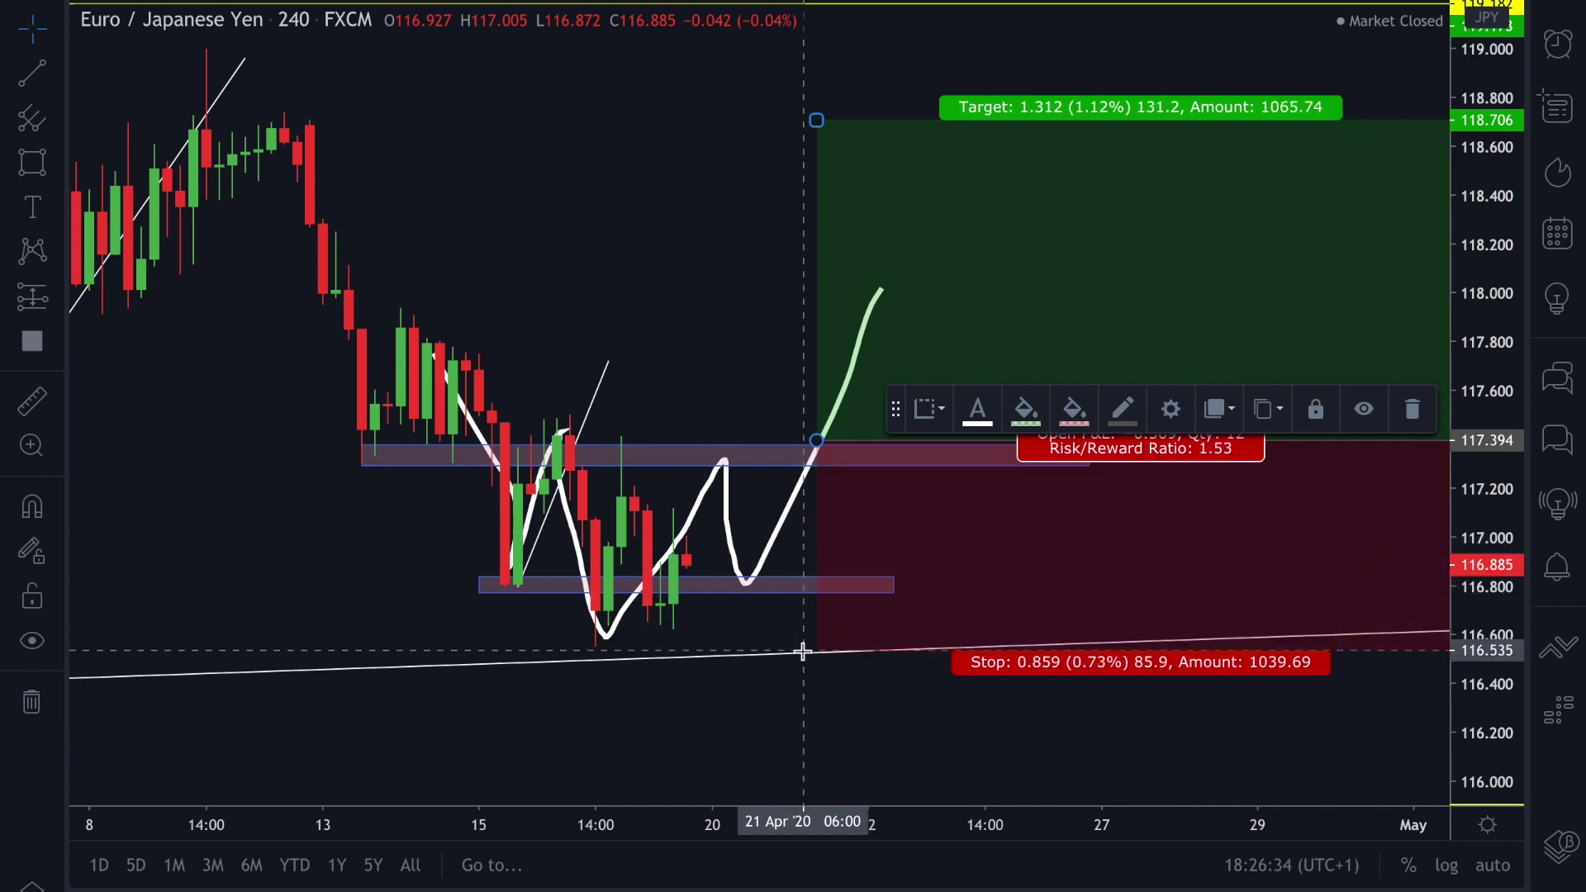
left_click_drag(802, 649, 787, 588)
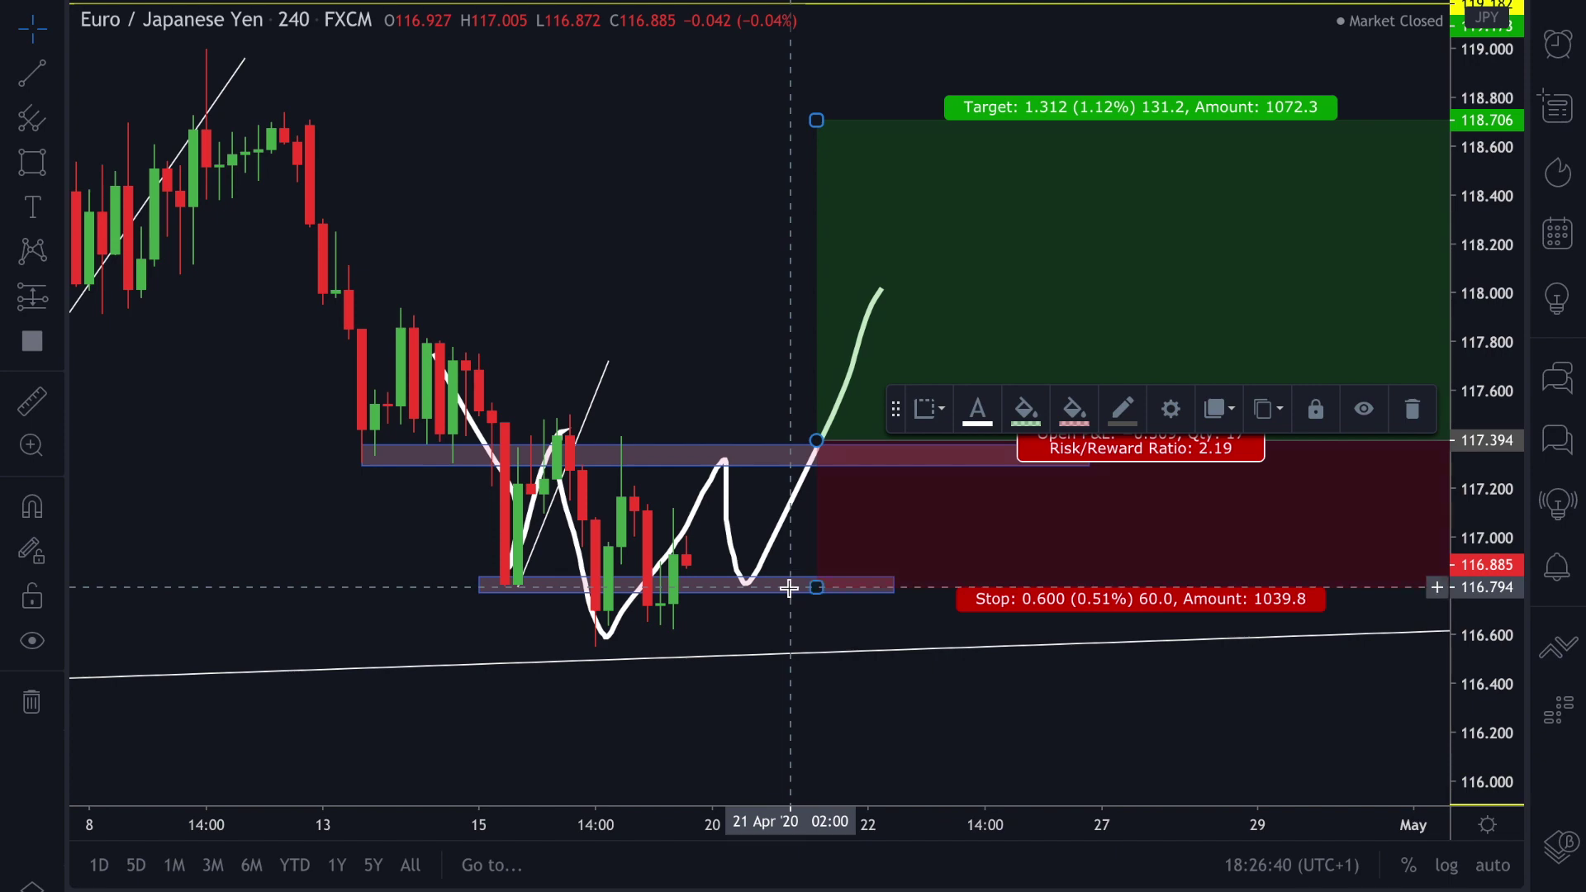
Step: Switch EUR/JPY to the daily chart and lower the upper yellow horizontal line to about 119.018, near the April highs
mouse_move(666, 343)
left_mouse_down()
mouse_move(608, 359)
mouse_move(635, 317)
left_mouse_up()
left_click(410, 17)
left_click_drag(1497, 364, 1522, 688)
left_click_drag(895, 366, 1010, 479)
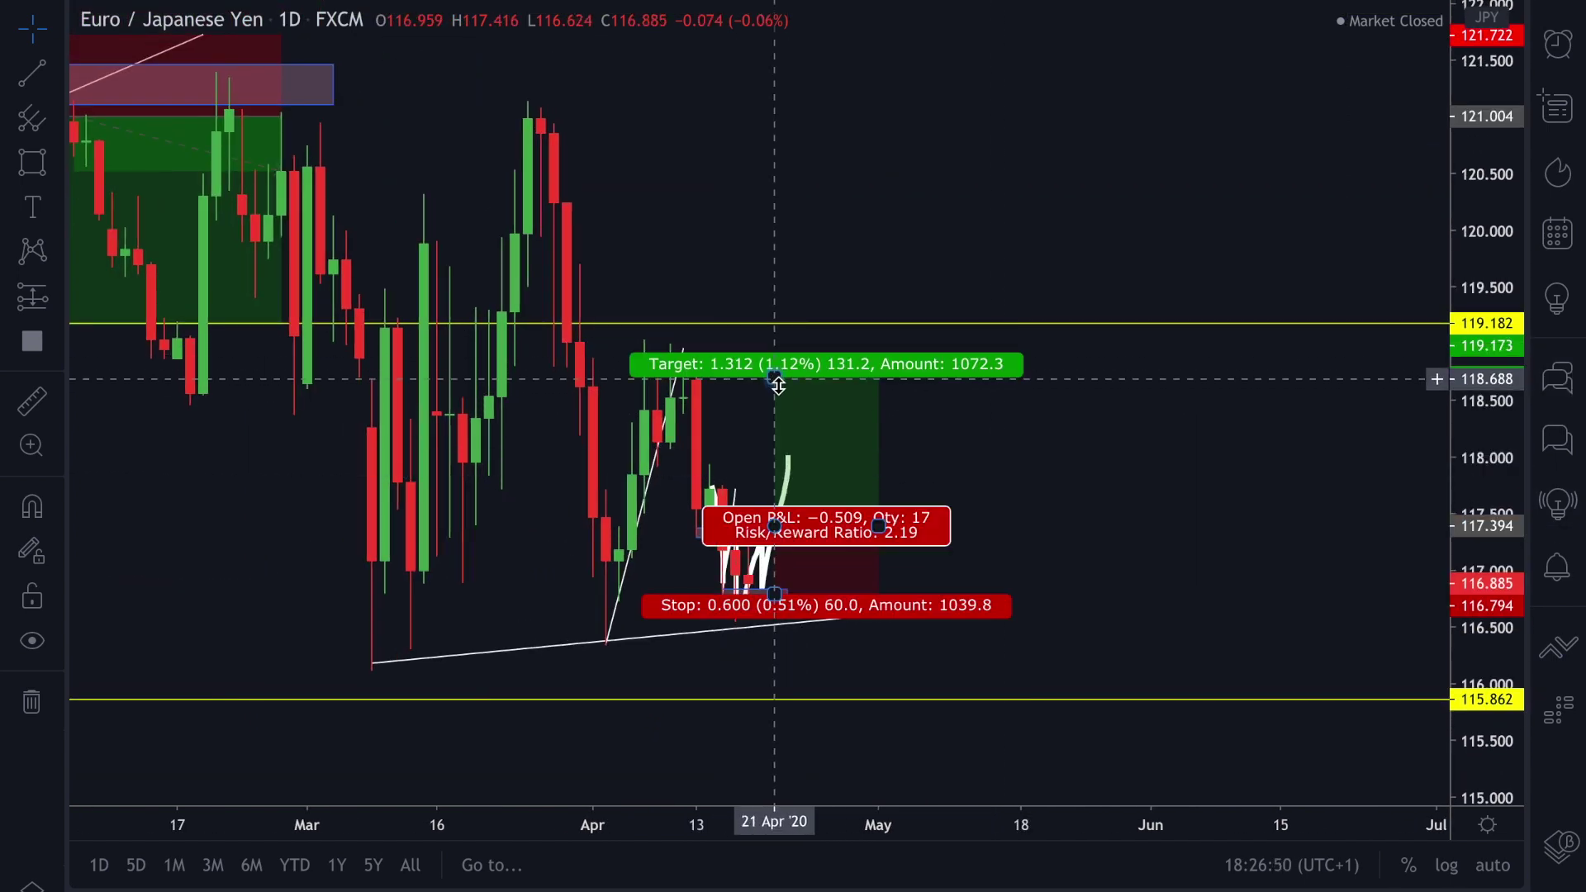
left_click(773, 377)
left_click(628, 317)
left_click_drag(629, 319, 630, 364)
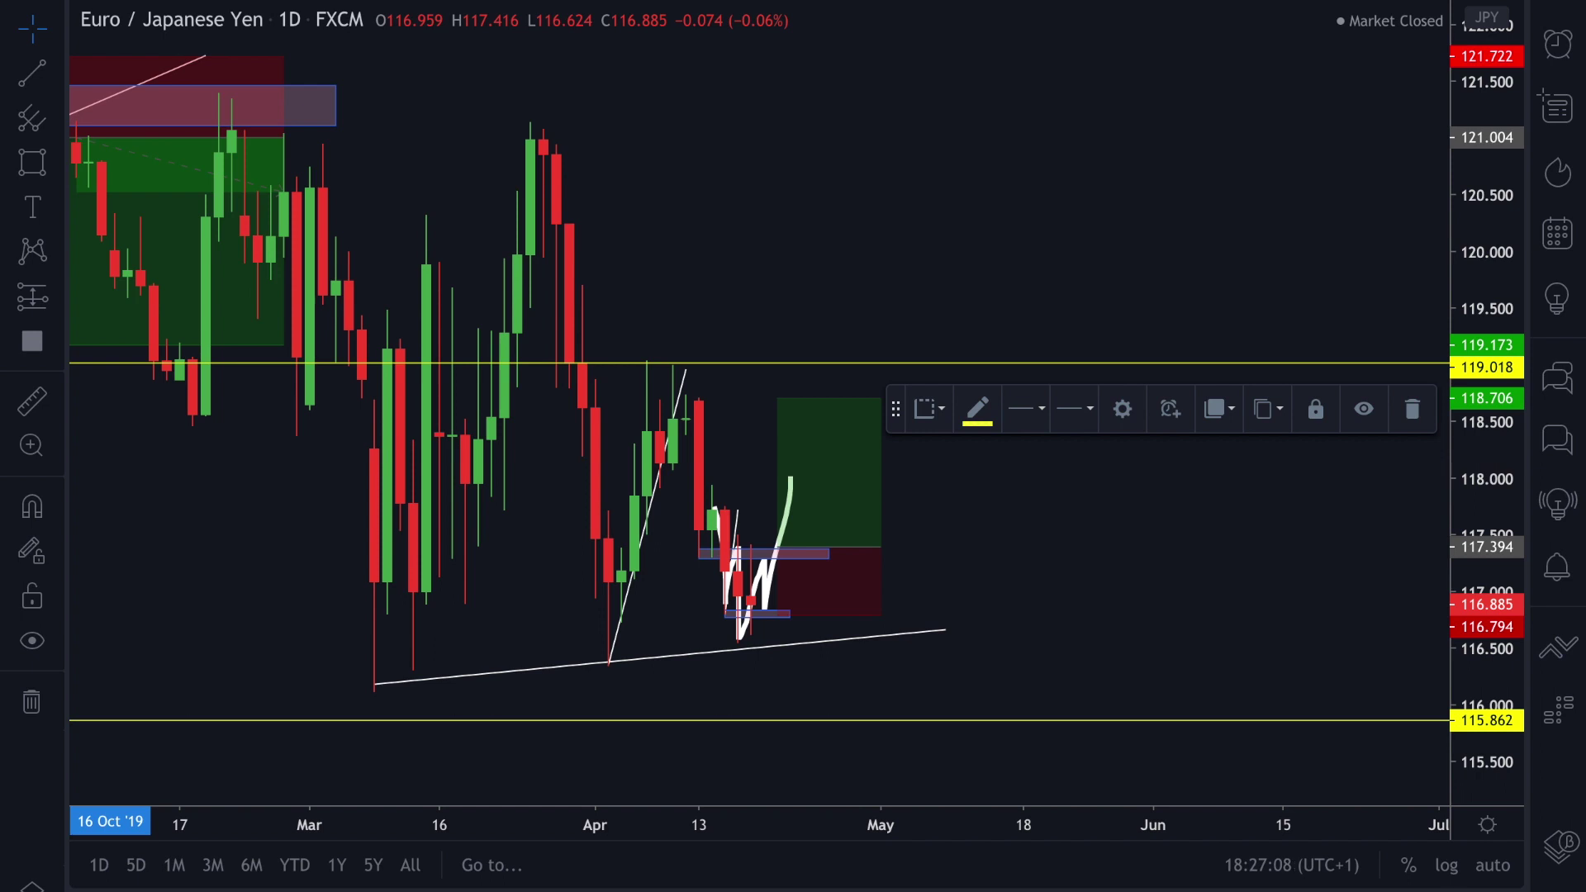
Step: Load the SAXO gold spot XAUUSD chart from the watchlist and give the chart the full width again
left_click(1577, 3)
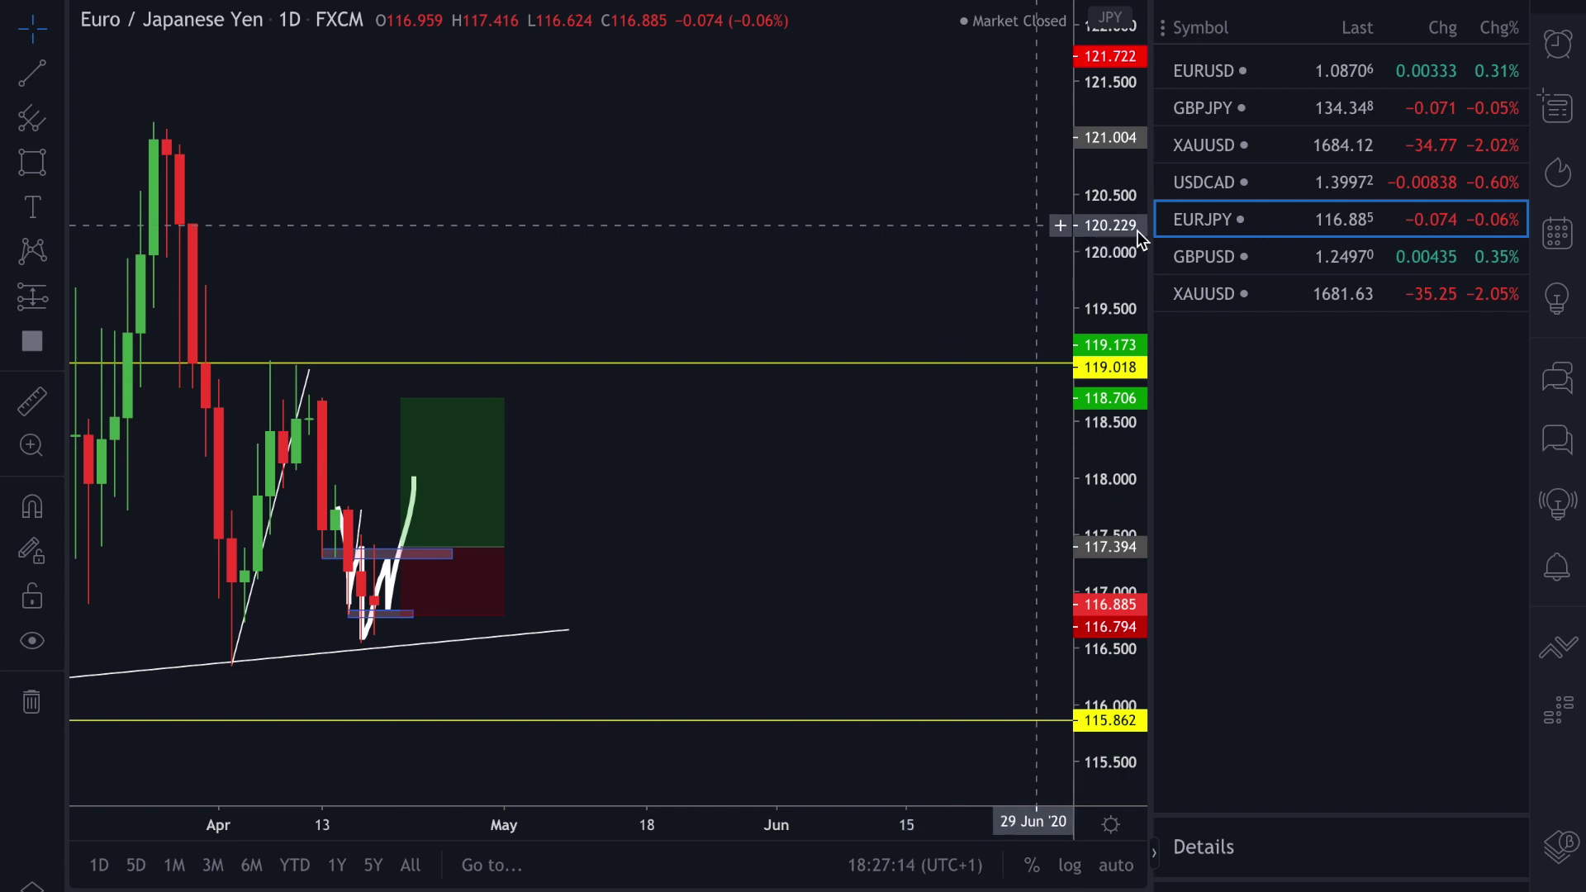
left_click(1266, 142)
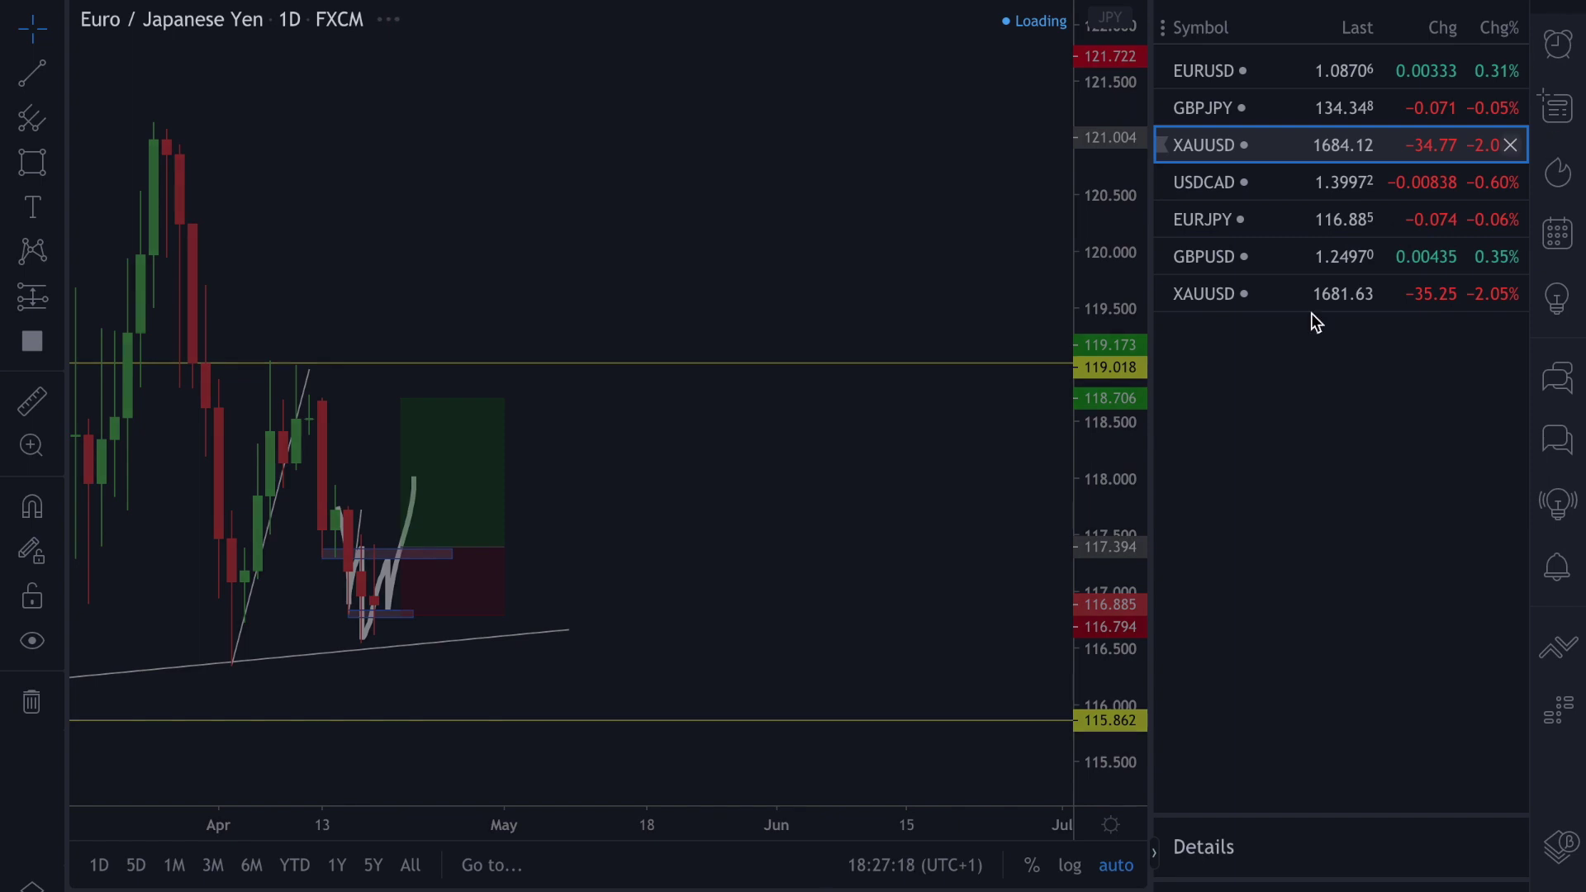
left_click(1567, 3)
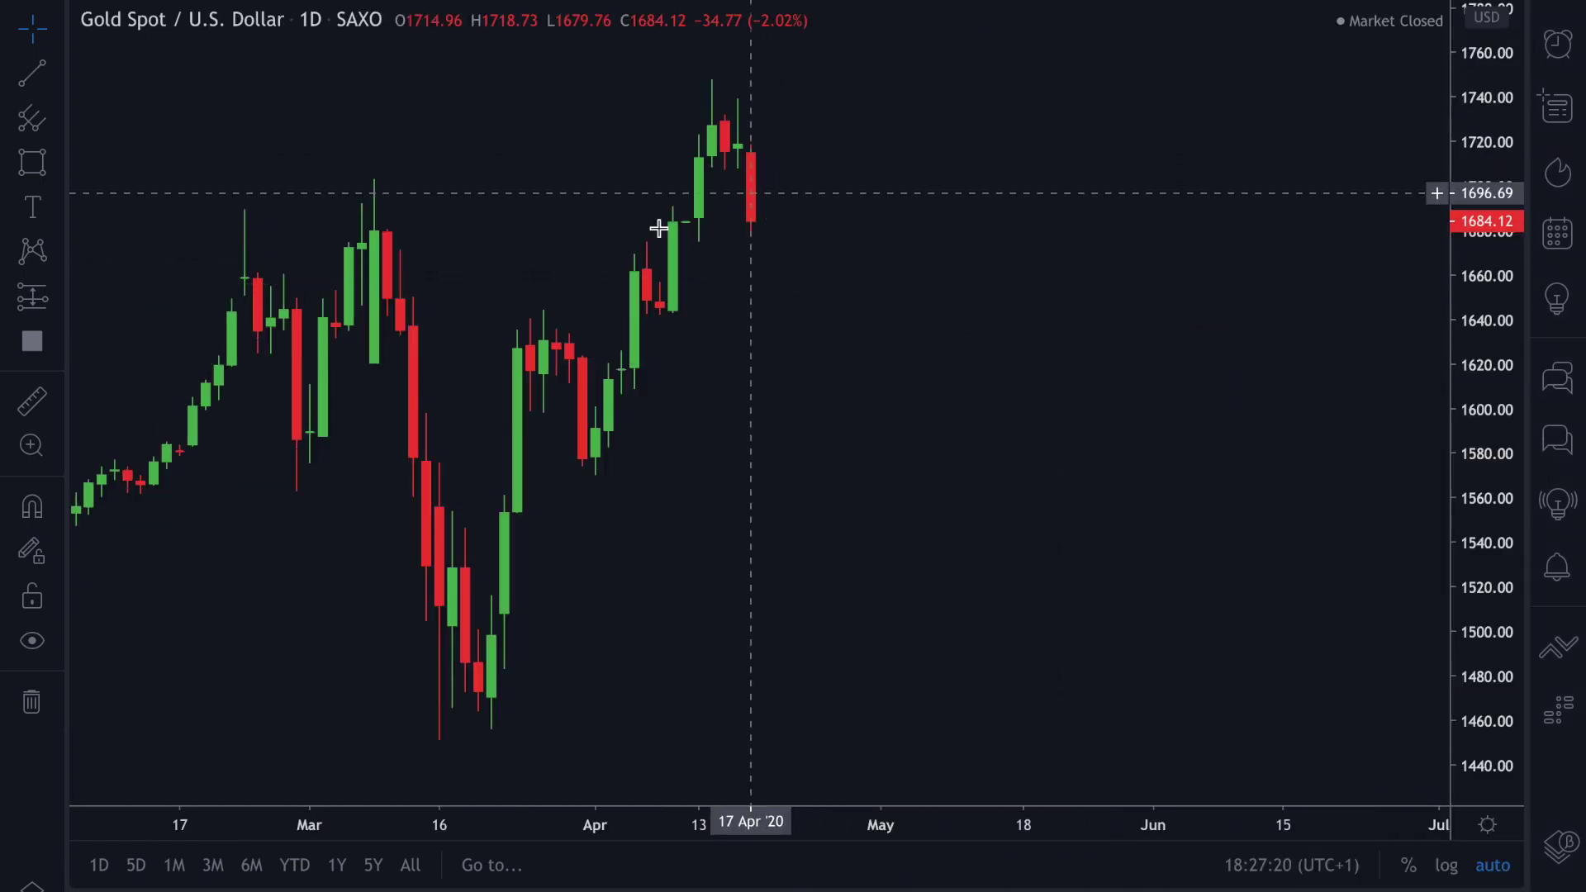
left_click_drag(616, 226, 903, 283)
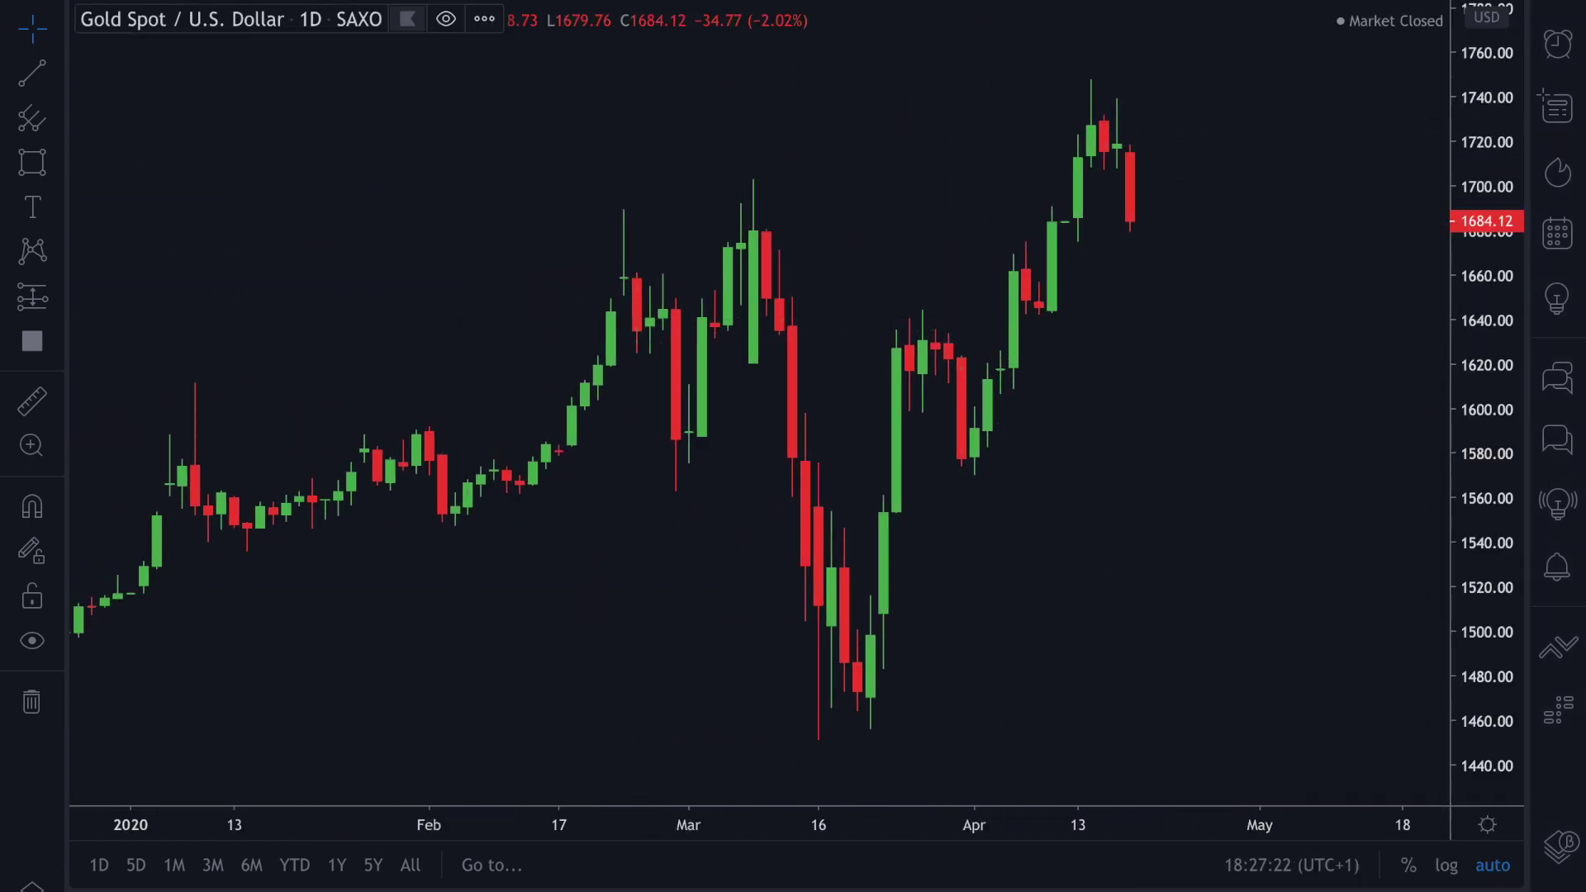
Step: Switch the gold chart to the 1M timeframe and review its monthly candles back to 2010
type("1M")
key("Return")
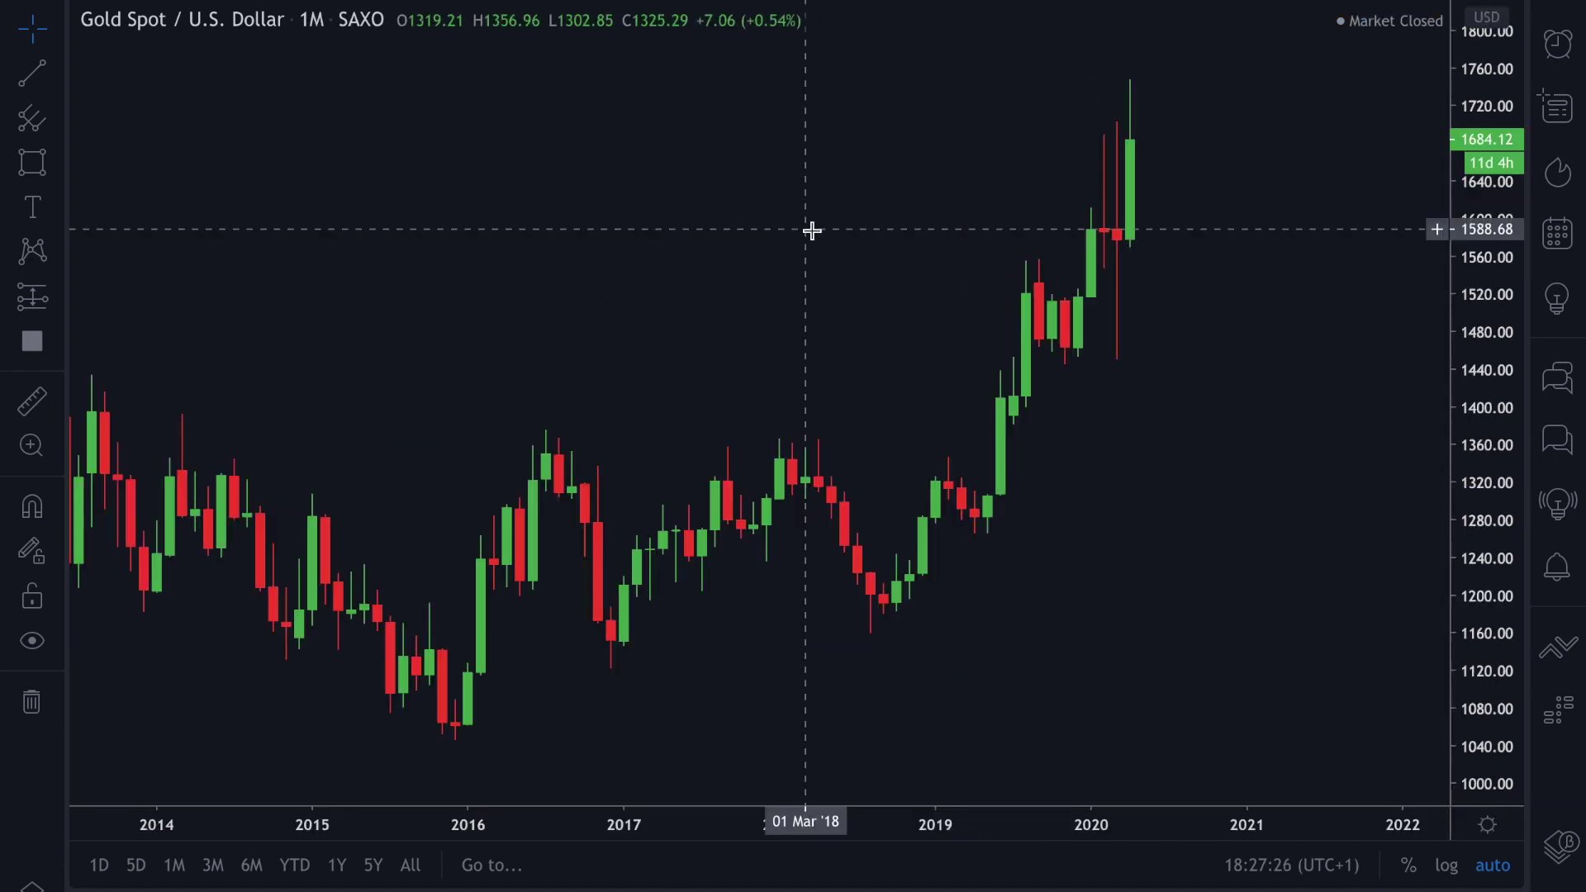
mouse_move(895, 738)
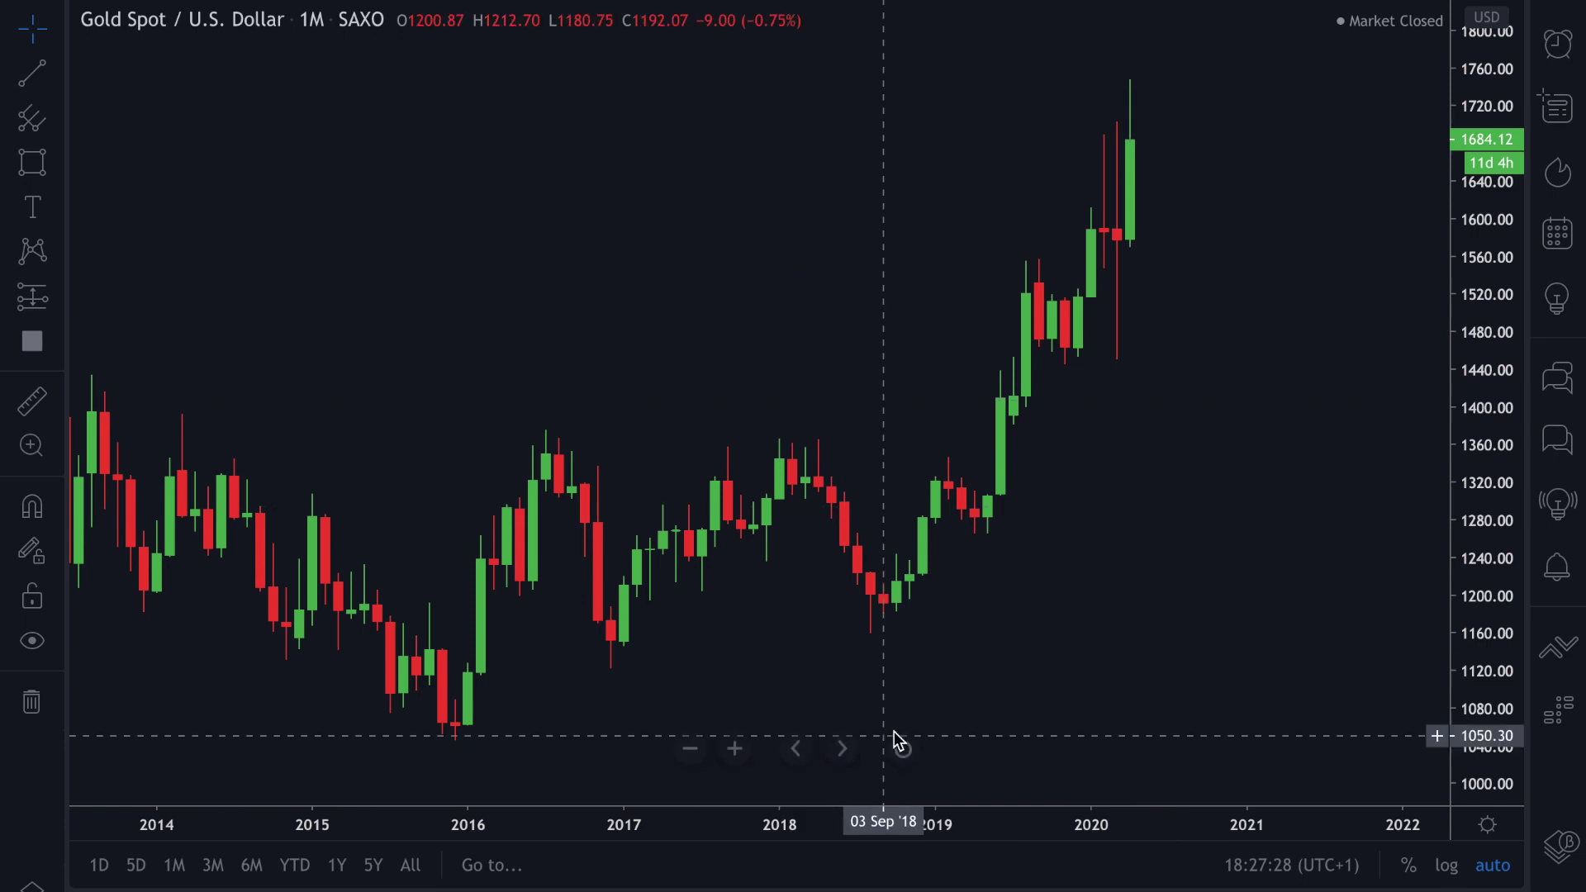
scroll(1008, 821, "down", 3)
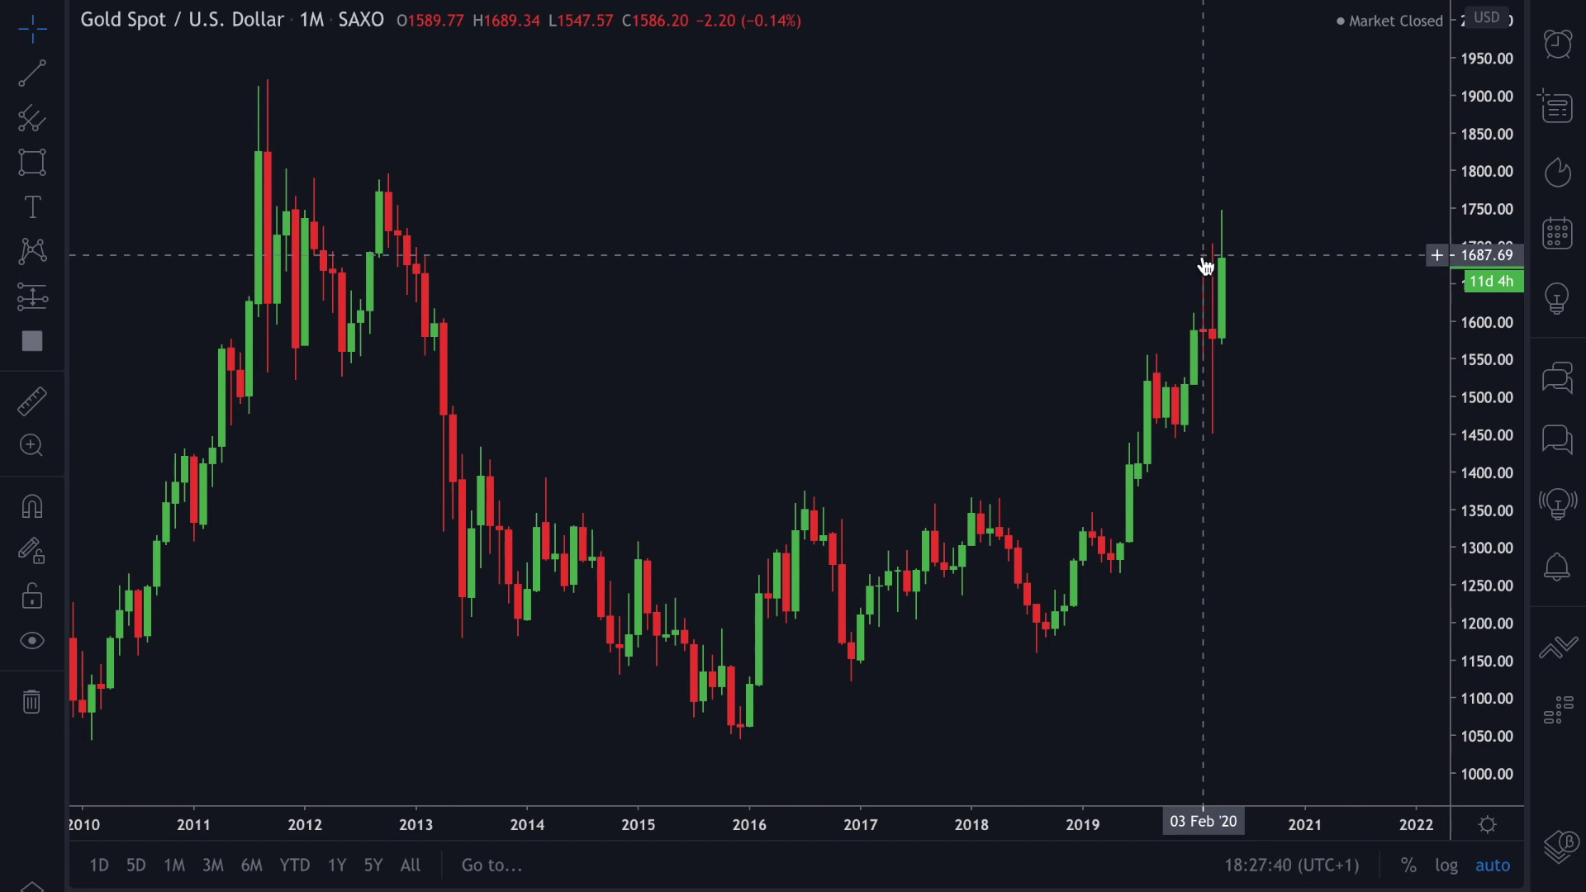
Step: Switch the gold chart to the weekly timeframe and compare the 2011–2013 price action with the 2019–2020 rally
left_click(516, 1)
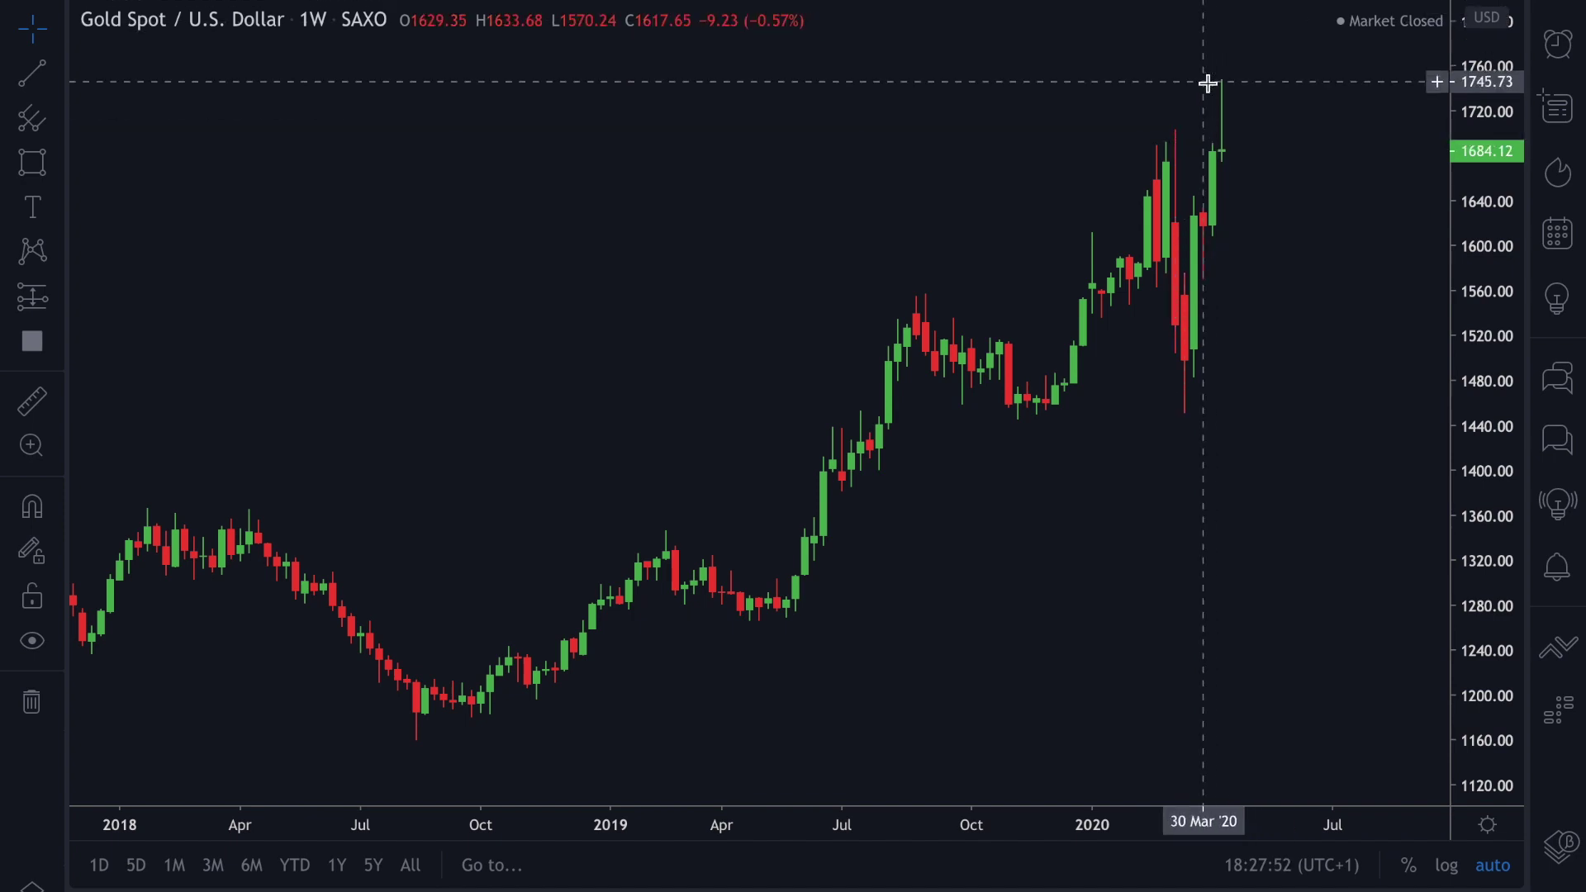
left_click_drag(1078, 324, 761, 316)
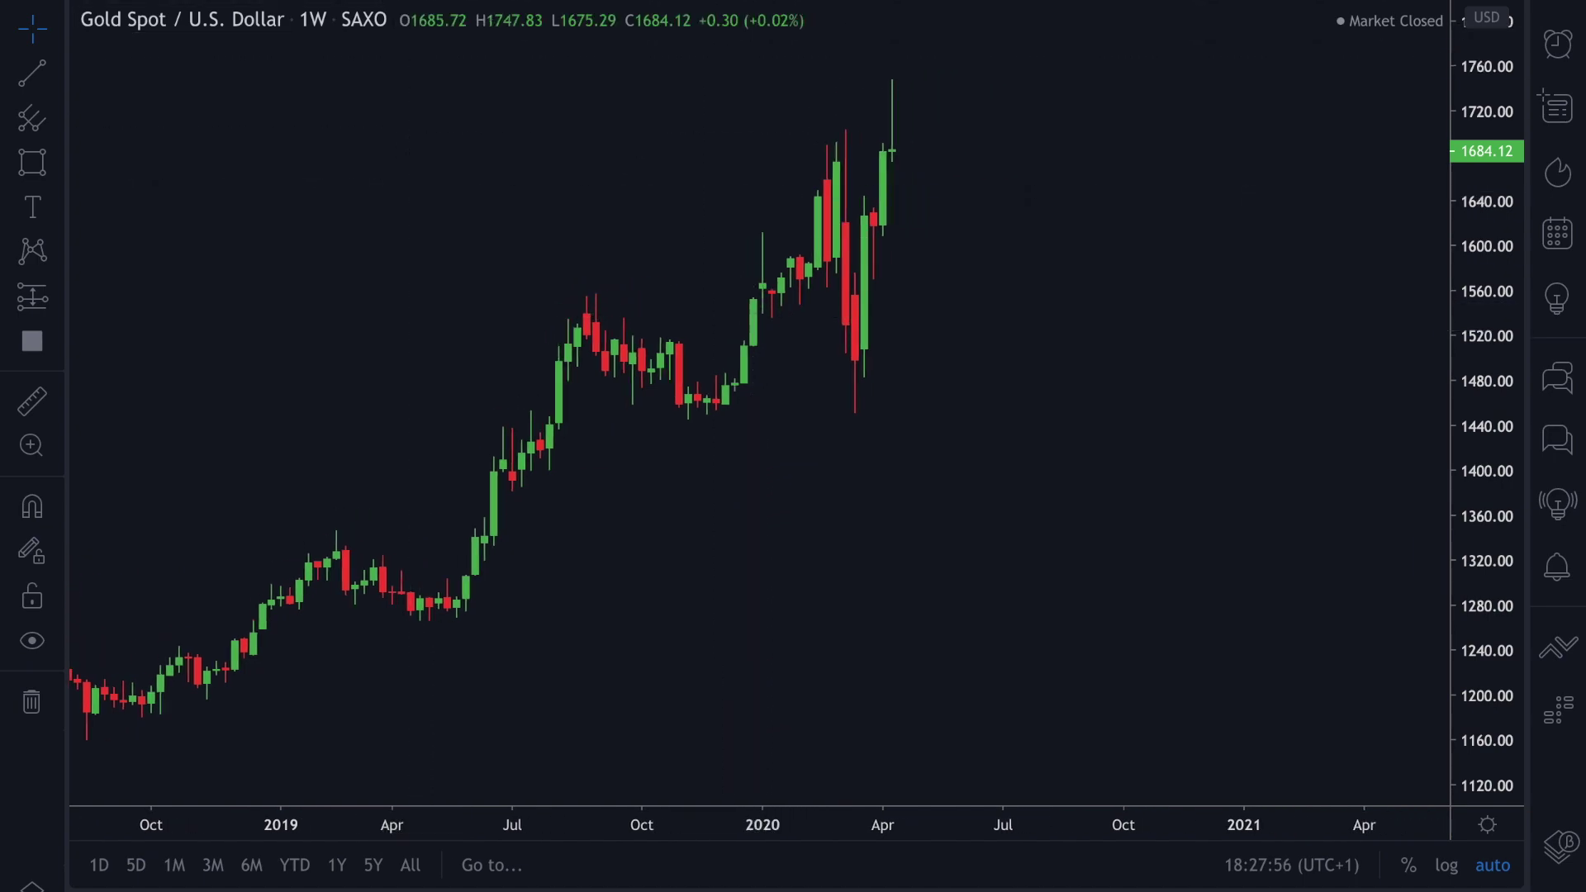
left_click(692, 749)
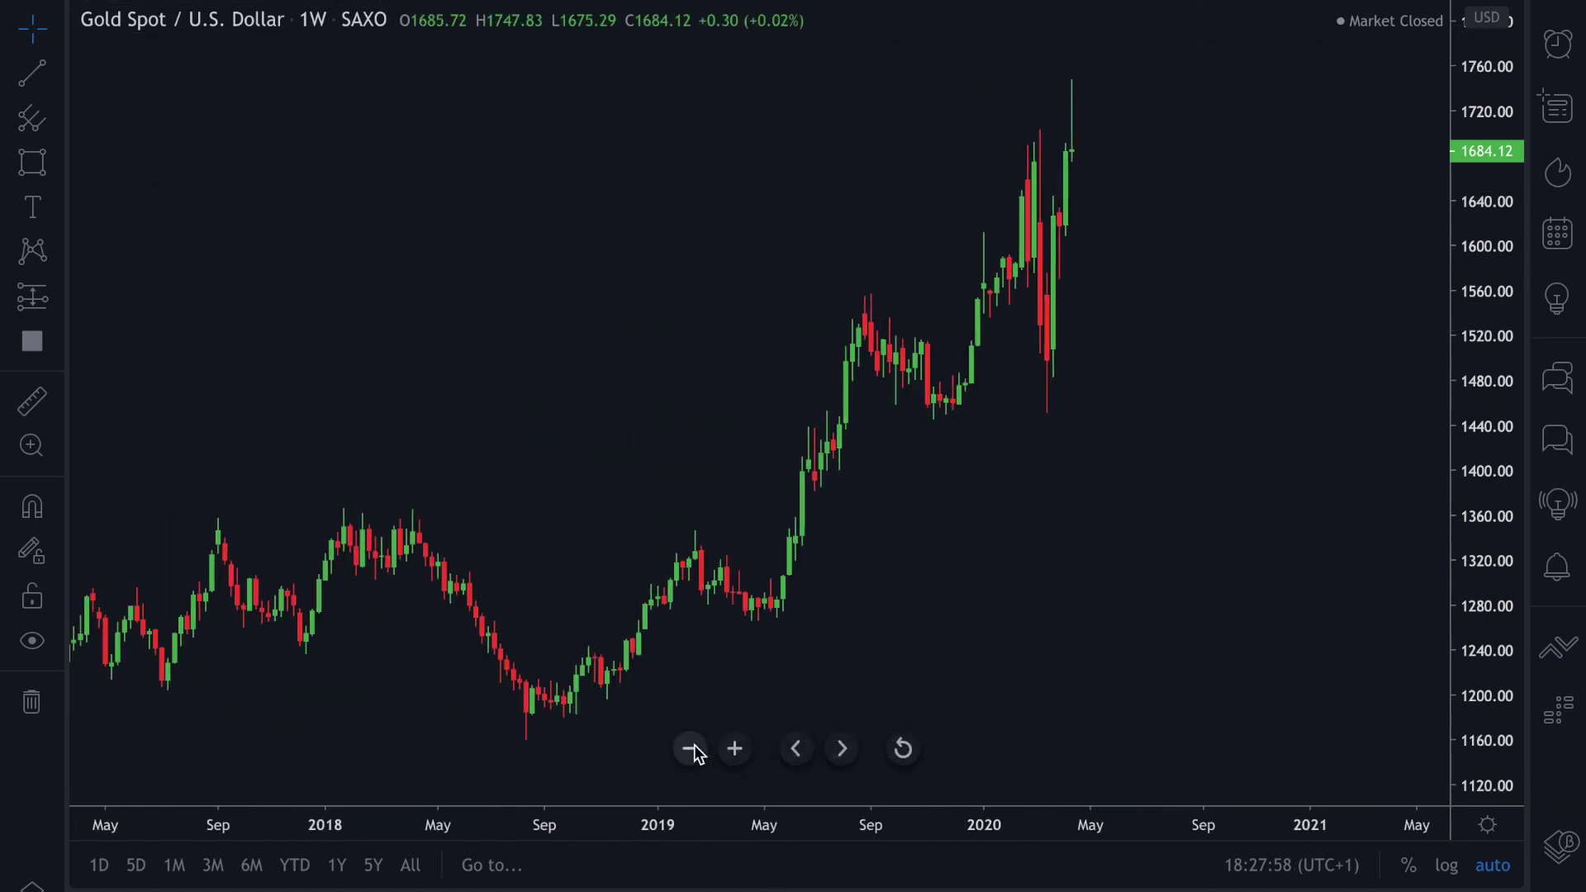
left_click(694, 750)
left_click(692, 749)
left_click(692, 749)
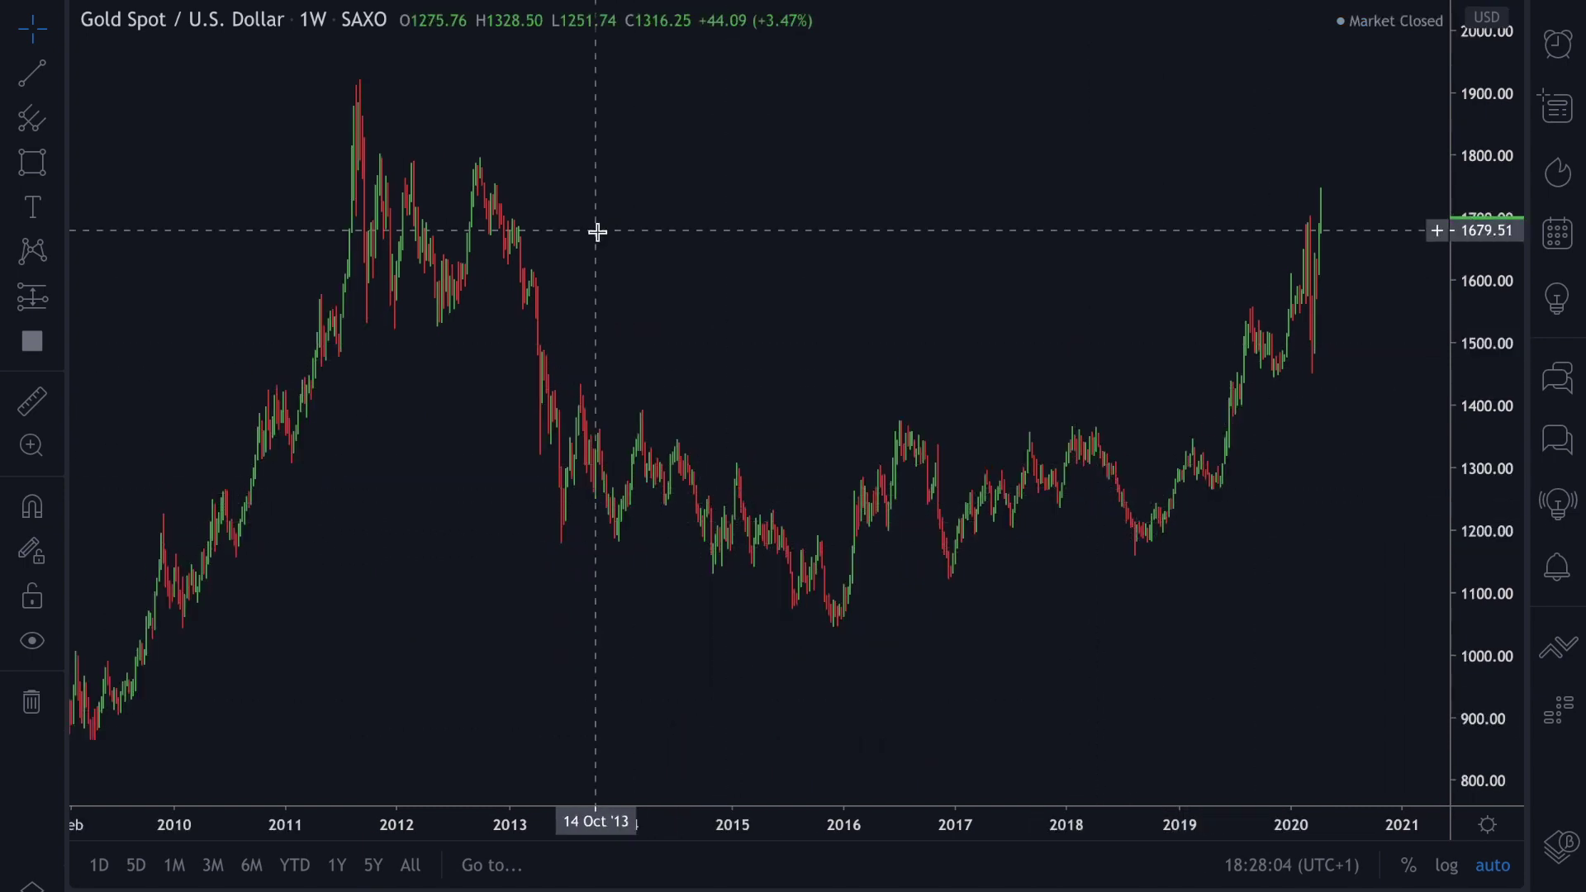
left_click_drag(1055, 833, 124, 772)
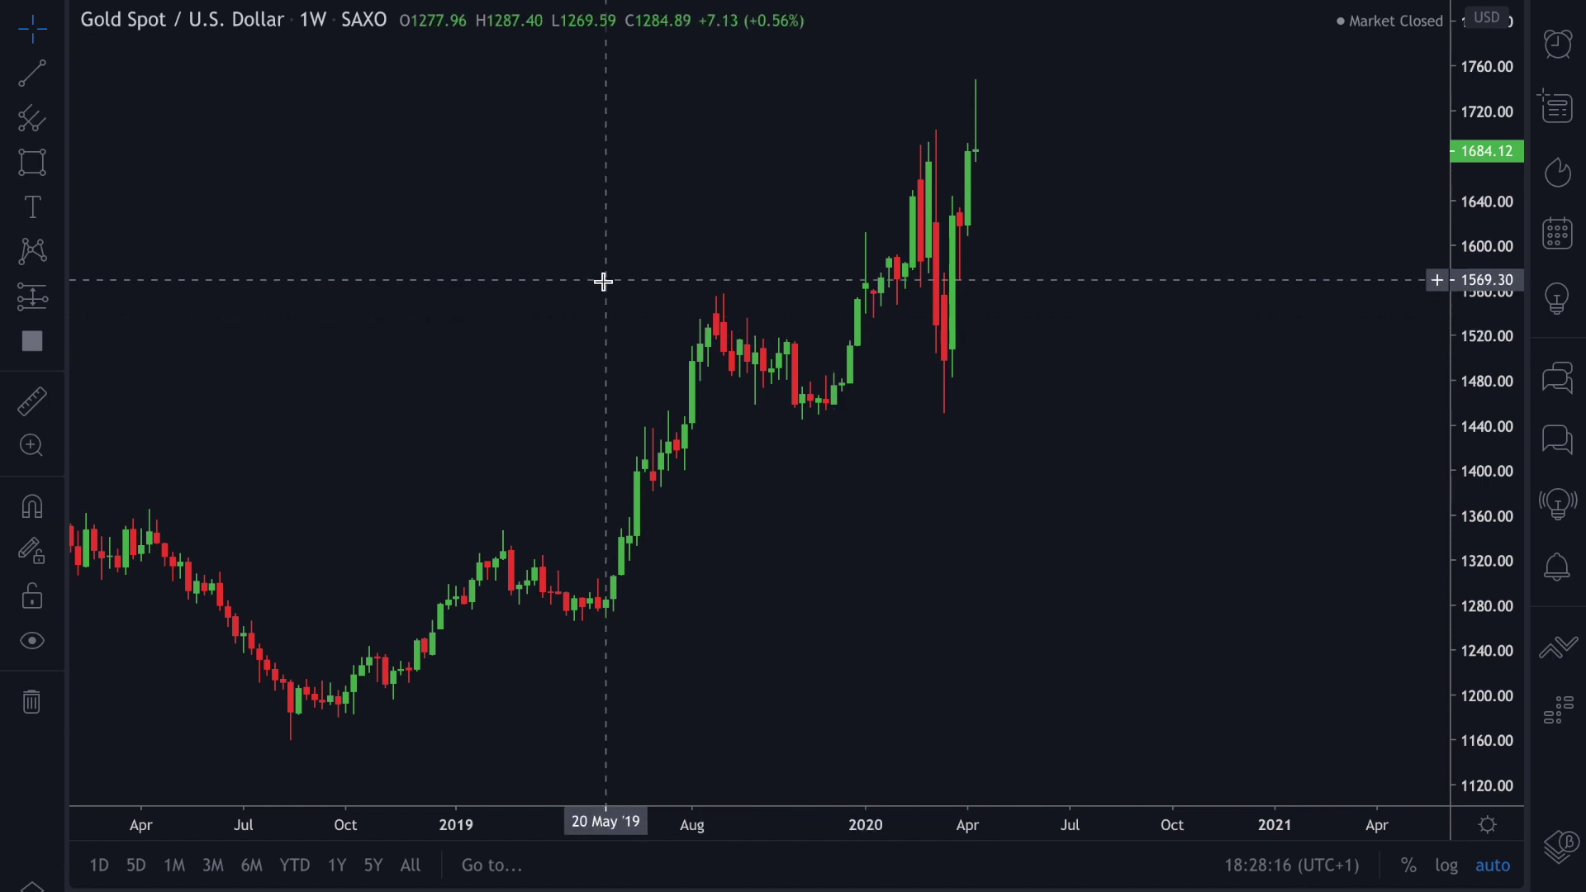
left_click_drag(702, 347, 777, 361)
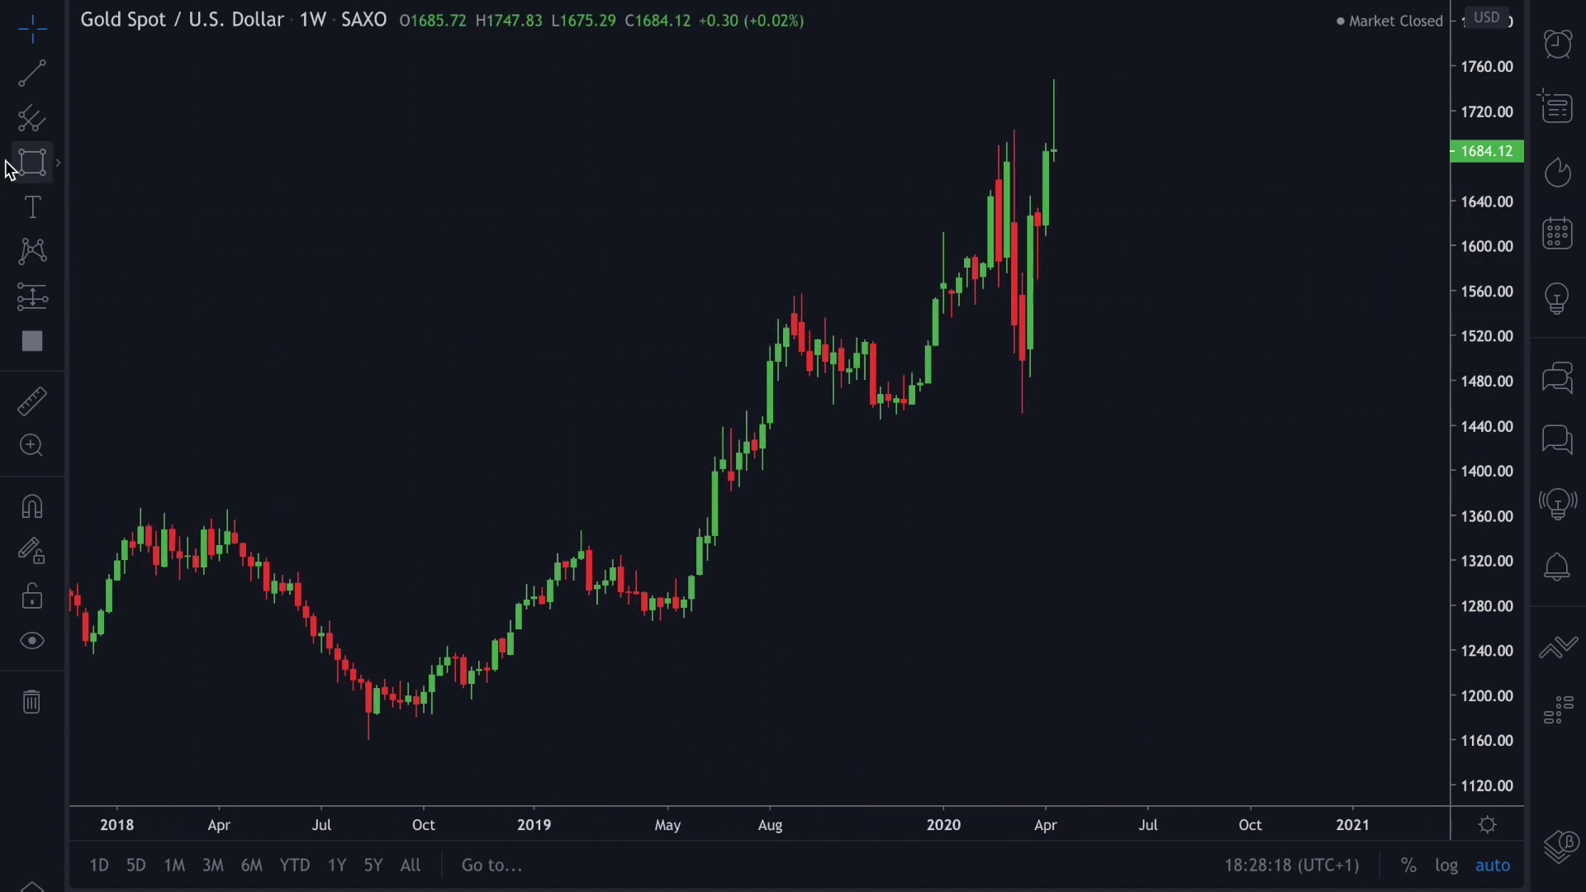
Step: Draw a horizontal ray at about 1455.73 from September 2019, along the late-2019 and March 2020 lows
left_click(62, 83)
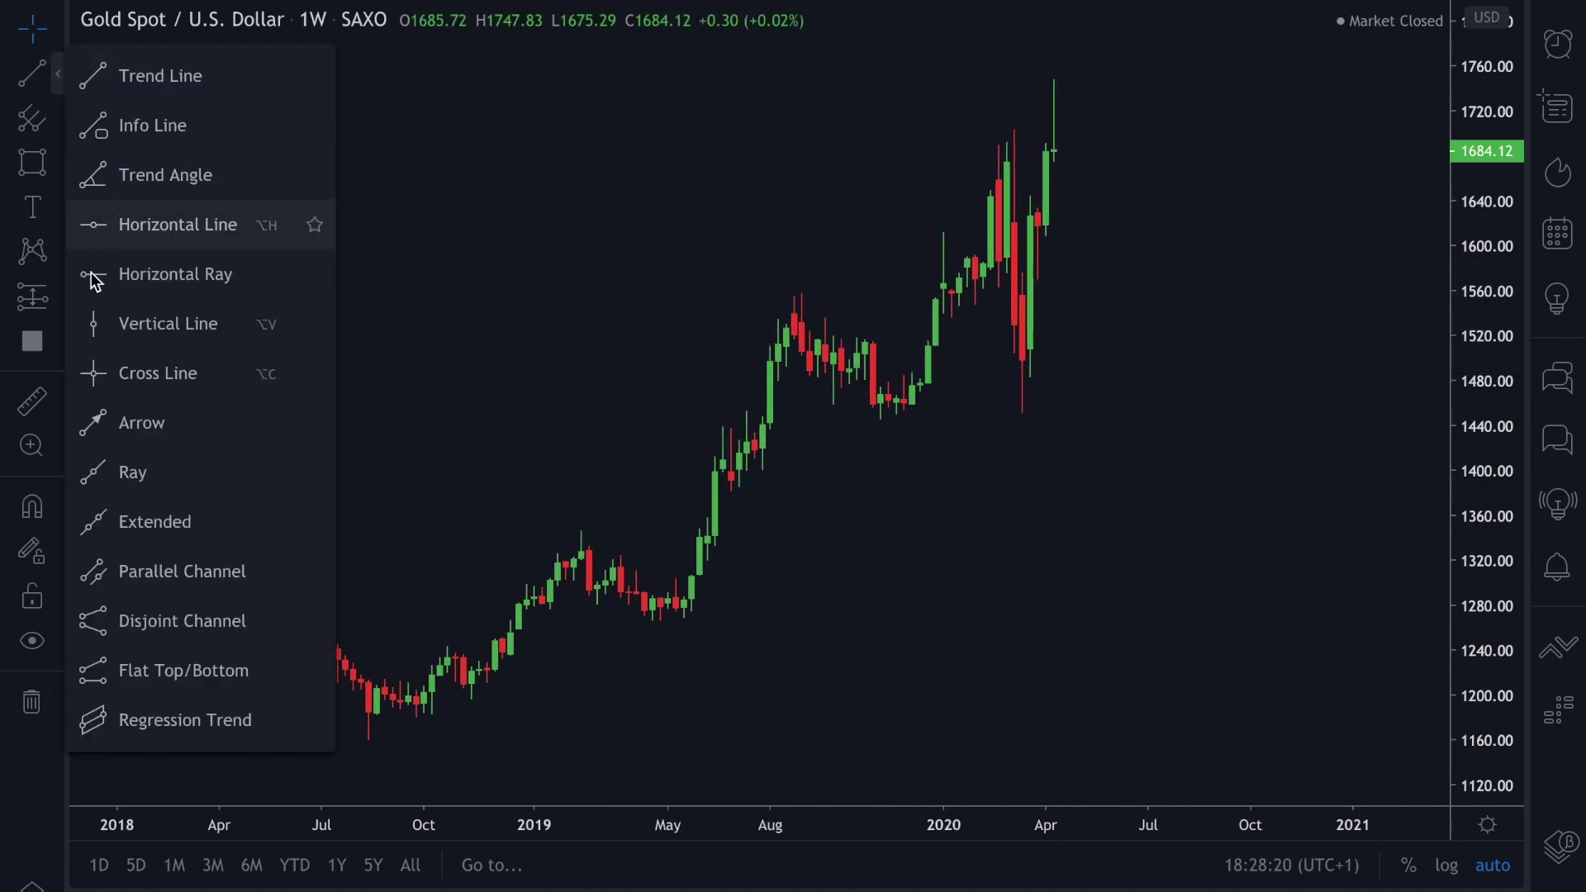
left_click(141, 272)
left_click(801, 403)
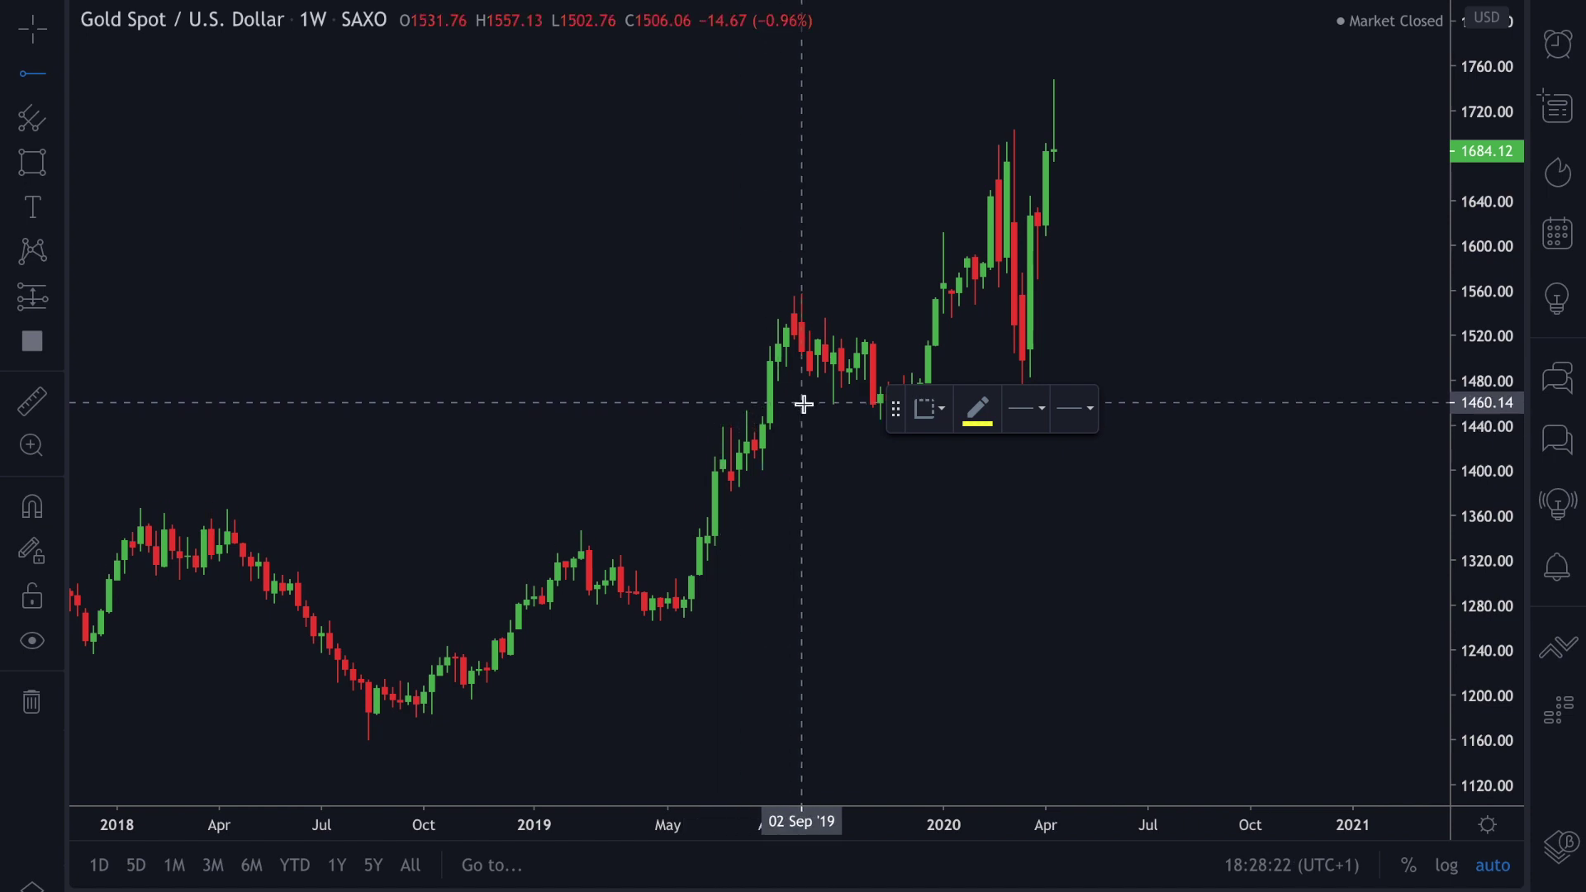
left_click(976, 562)
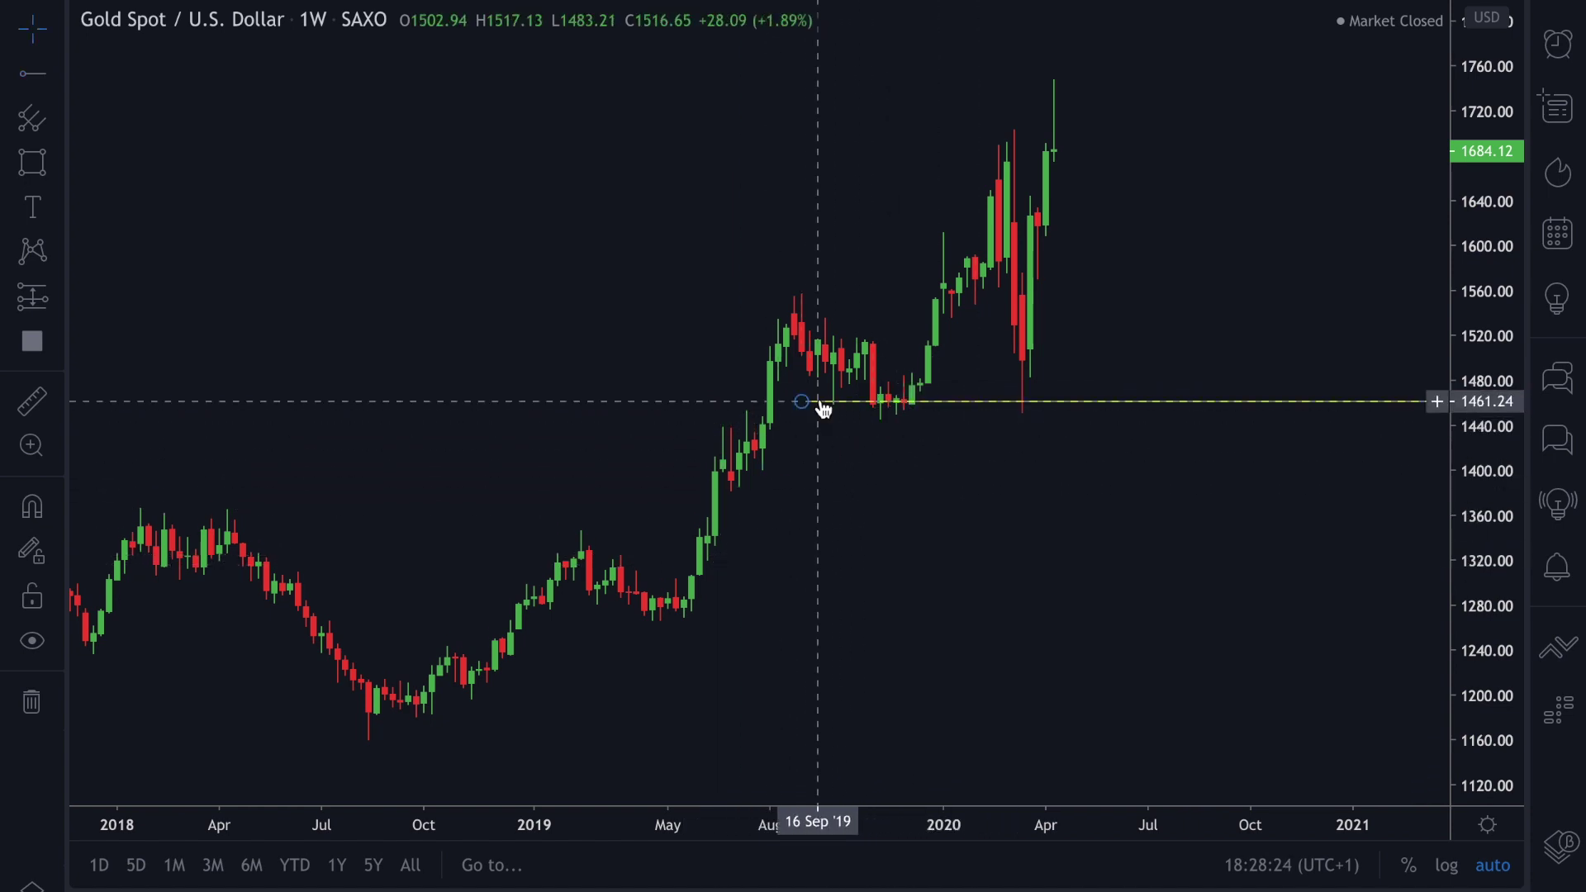
left_click_drag(817, 410, 815, 410)
left_click(970, 516)
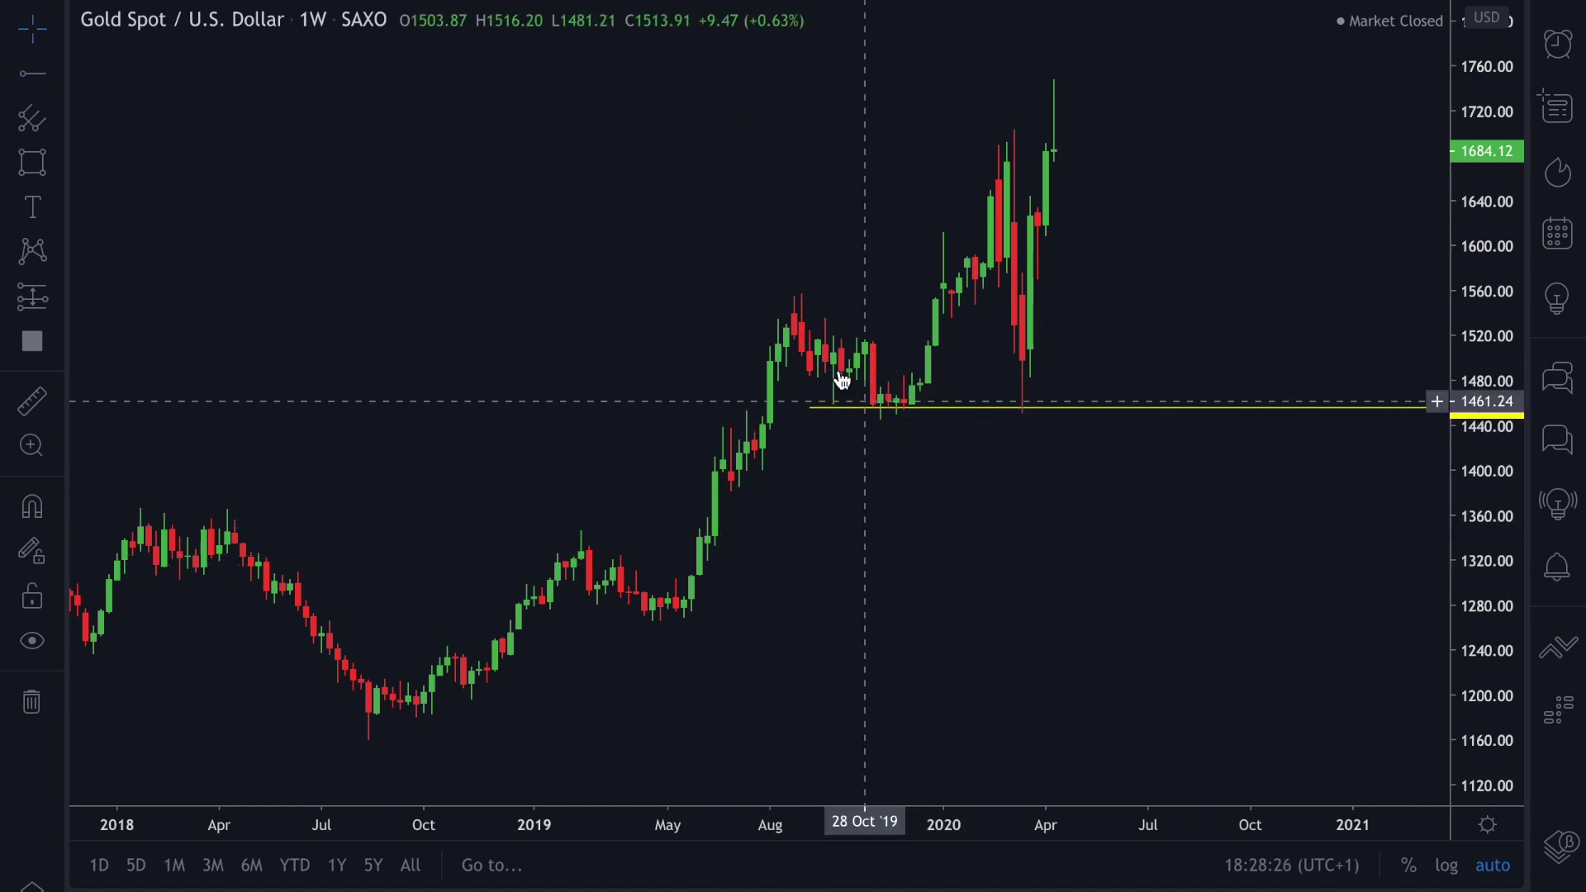
Step: Draw a narrow rectangle zone between about 1557.17 and 1545.04, from 12 August 2019 to 11 January 2021
left_click(32, 162)
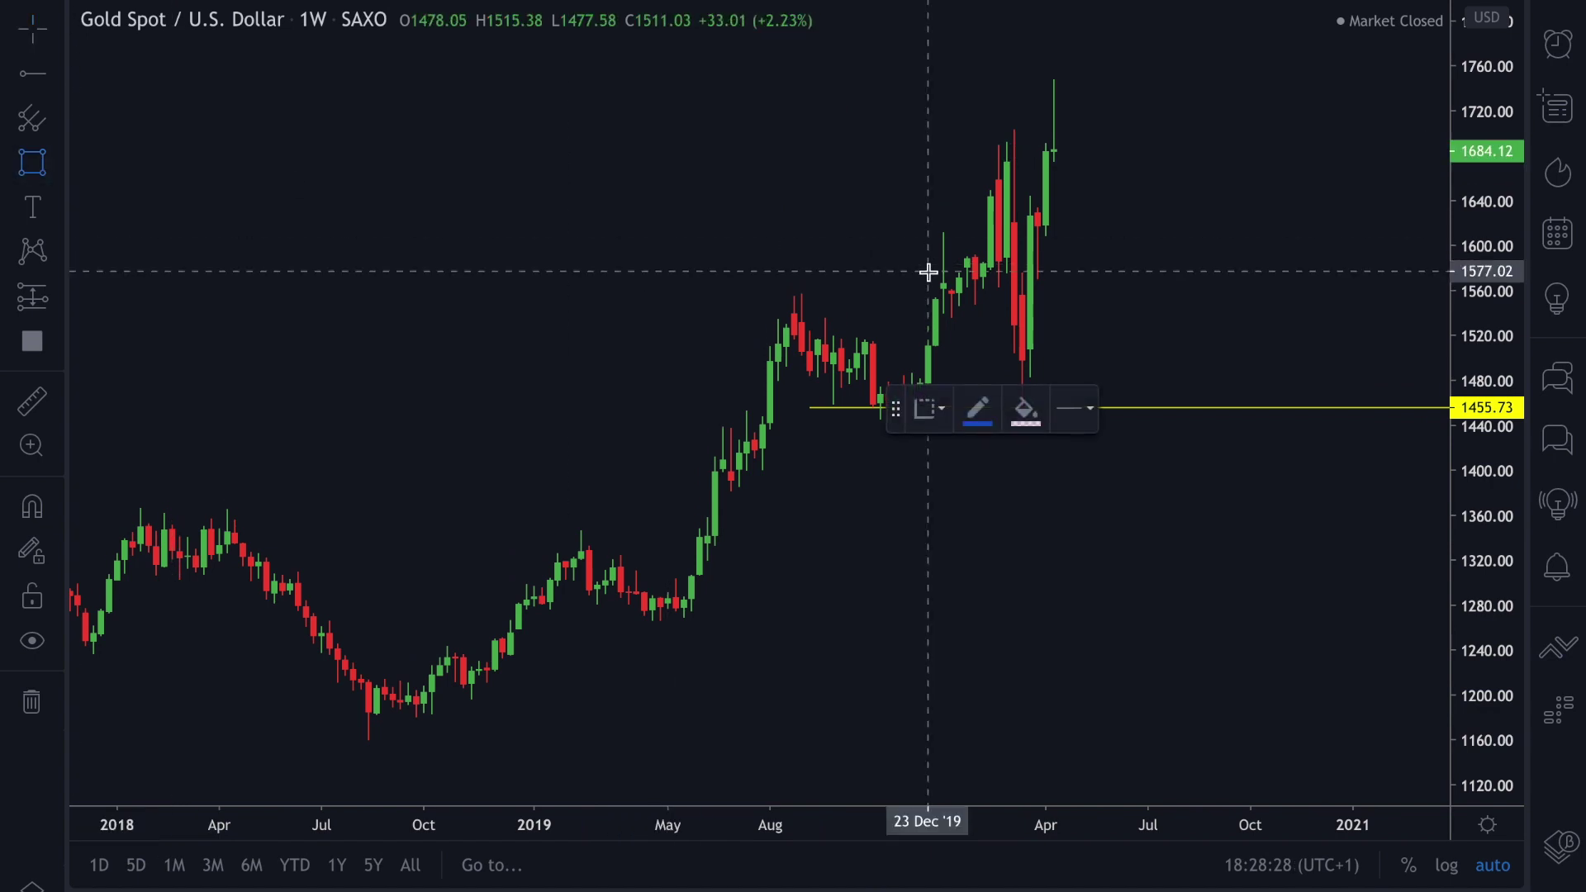
mouse_move(778, 294)
left_mouse_down()
mouse_move(1125, 315)
mouse_move(1361, 306)
left_mouse_up()
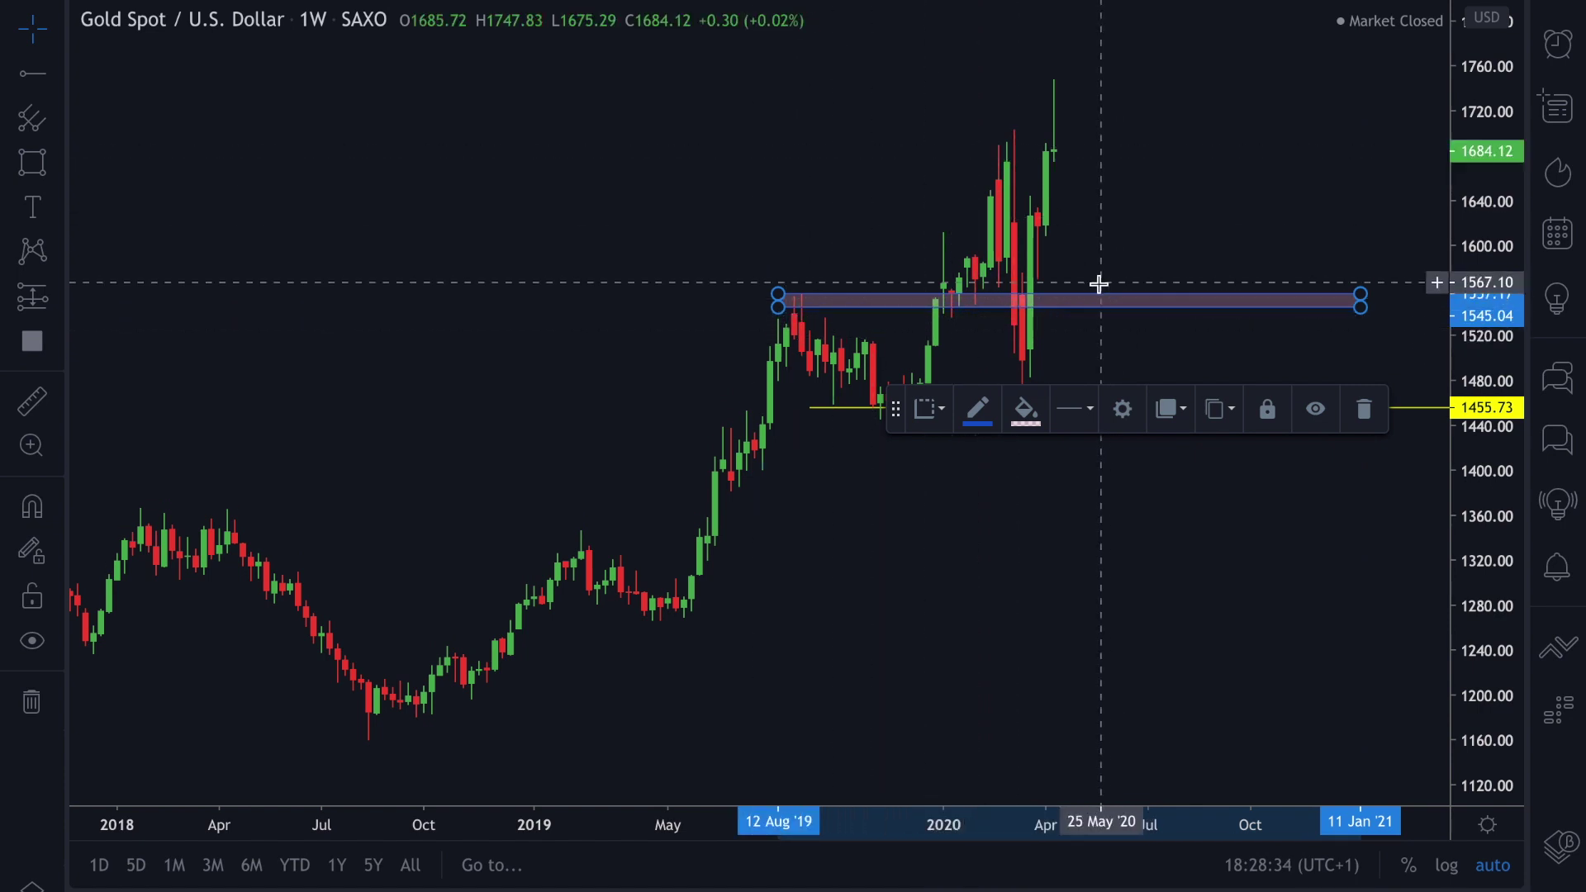
left_click(850, 503)
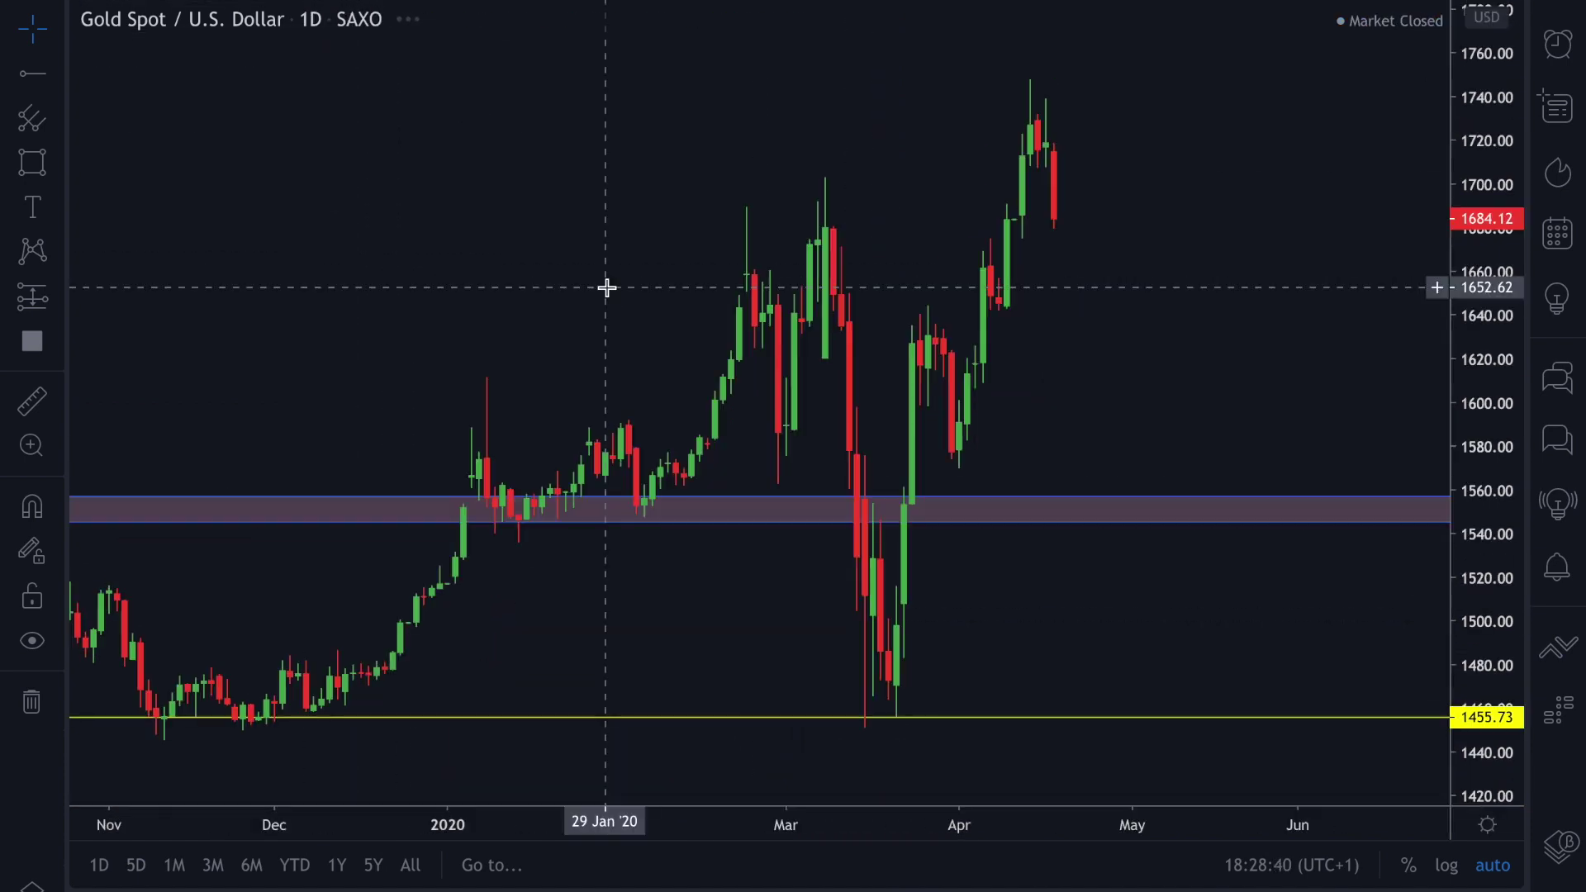
Step: On the daily gold chart, draw a rectangle zone between about 1694.01 and 1678.13, from 18 February 2020 to early June
left_click_drag(1108, 341, 1046, 332)
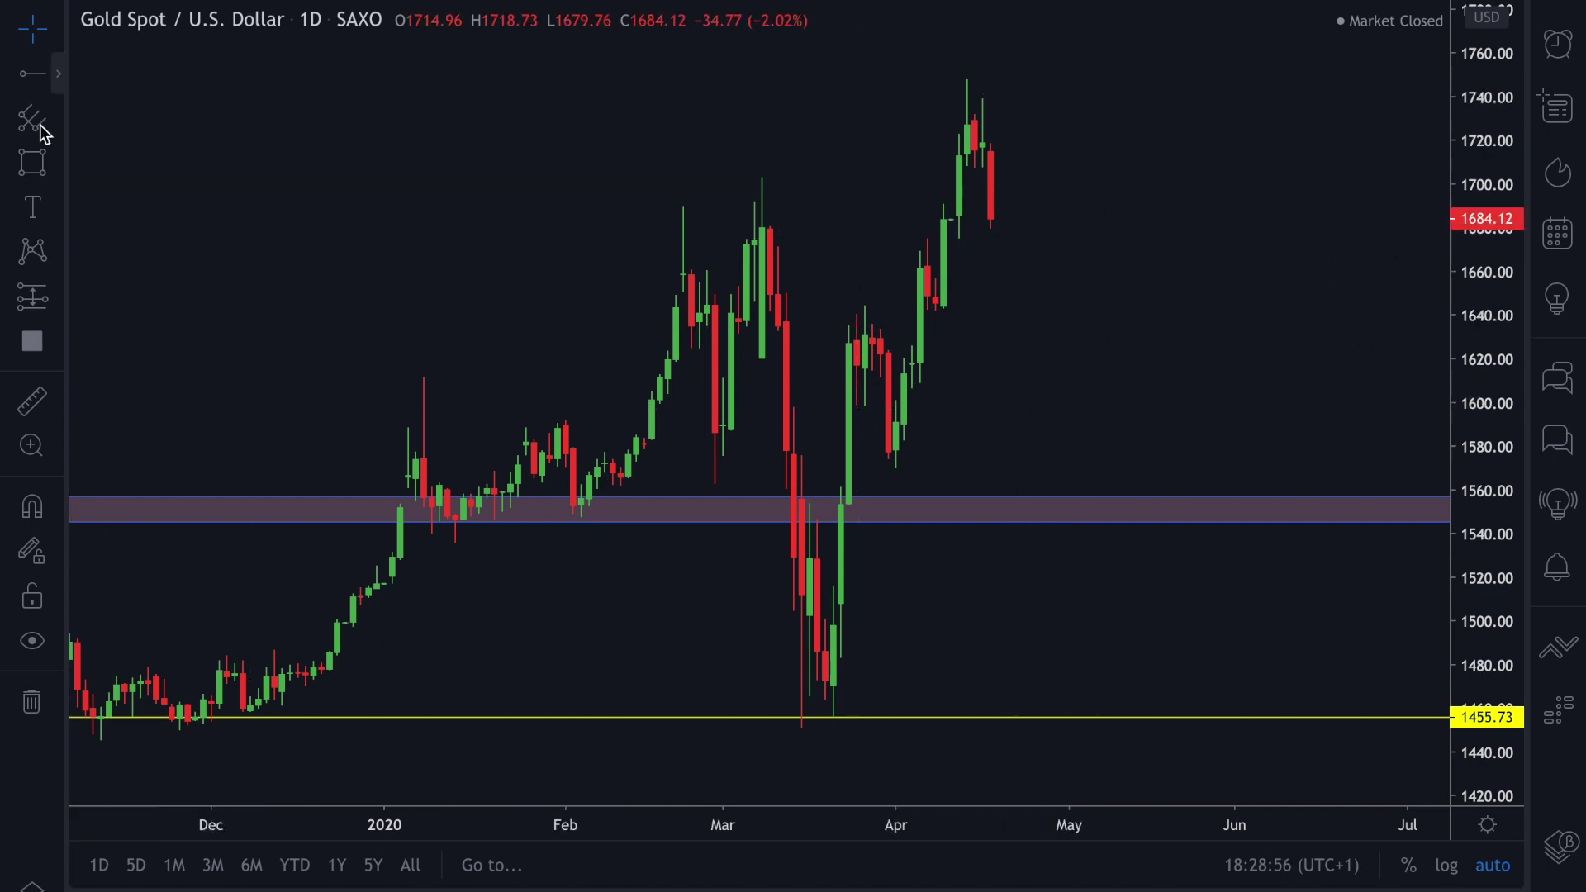
left_click(652, 197)
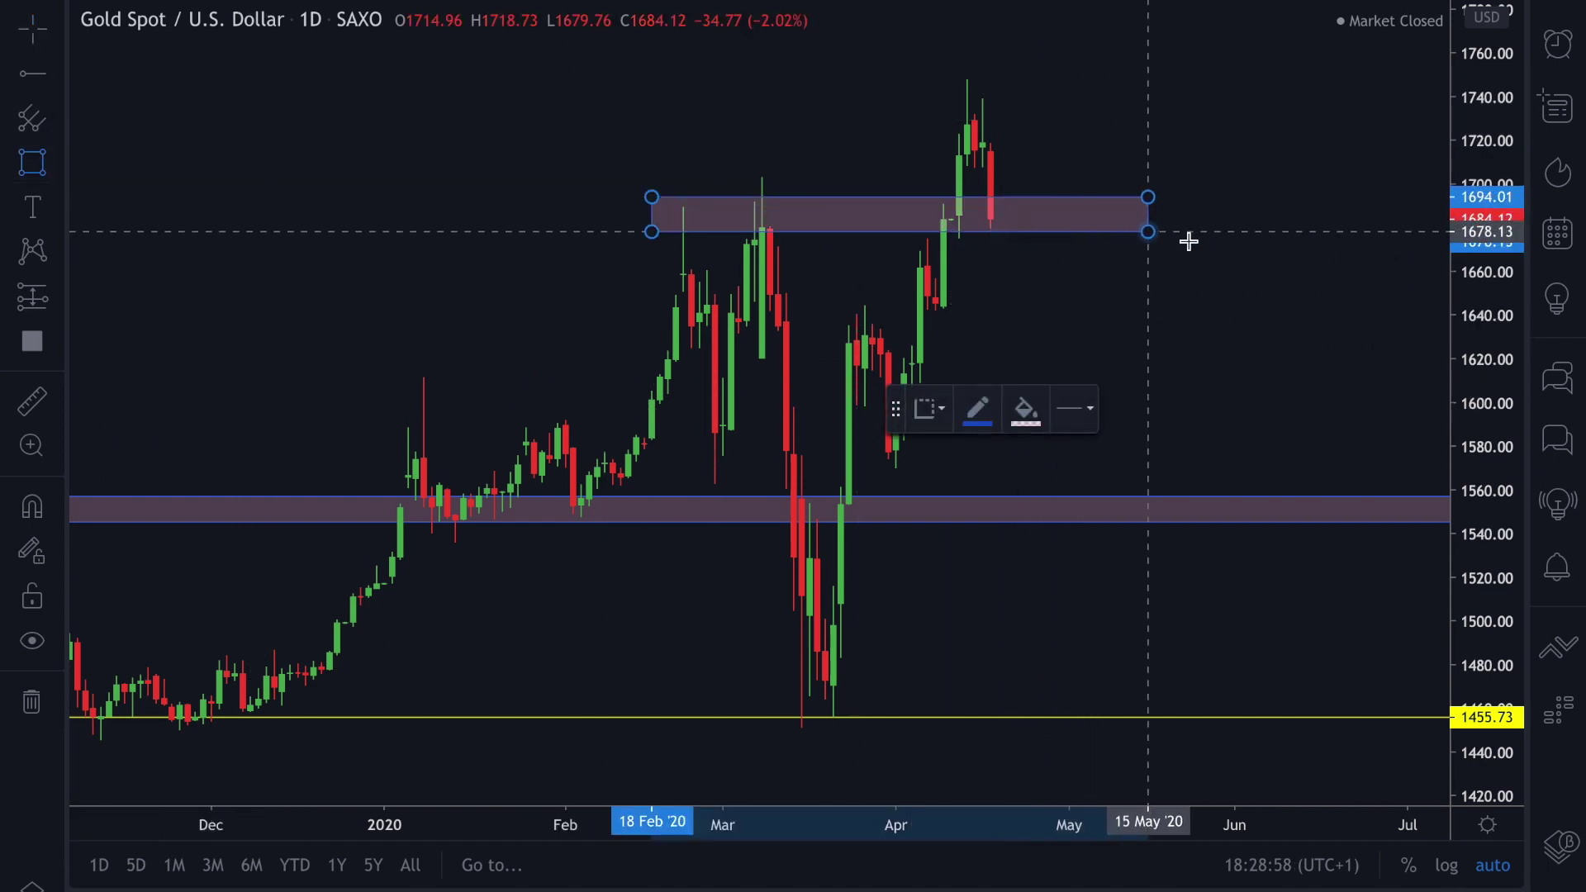
left_click(1243, 232)
left_click(1121, 272)
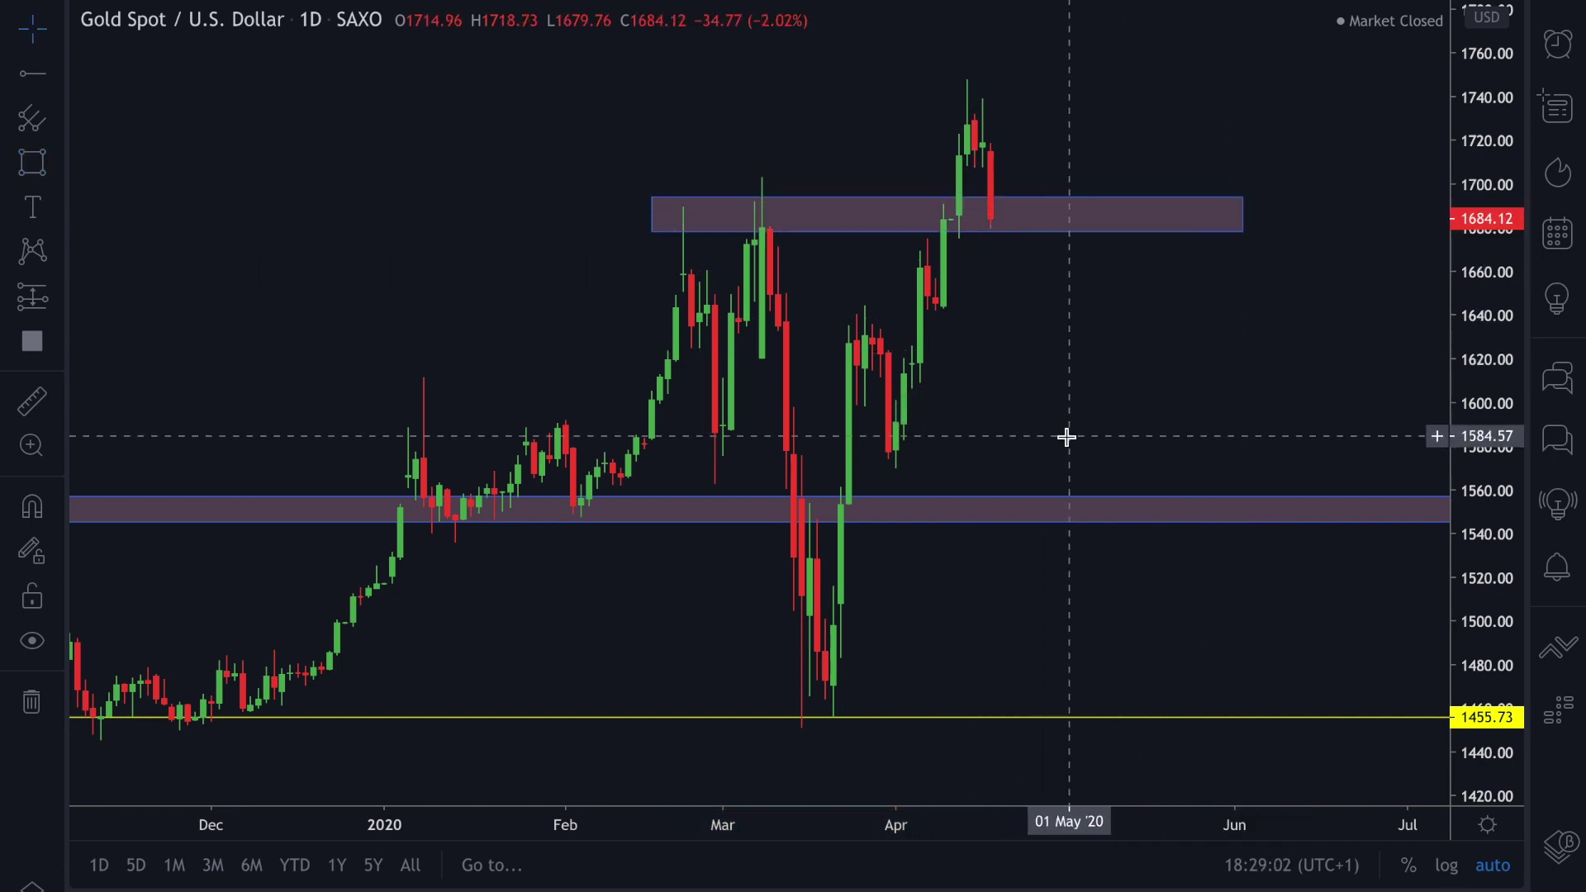
Step: Switch the gold chart to the weekly timeframe
left_click(690, 750)
left_click(689, 750)
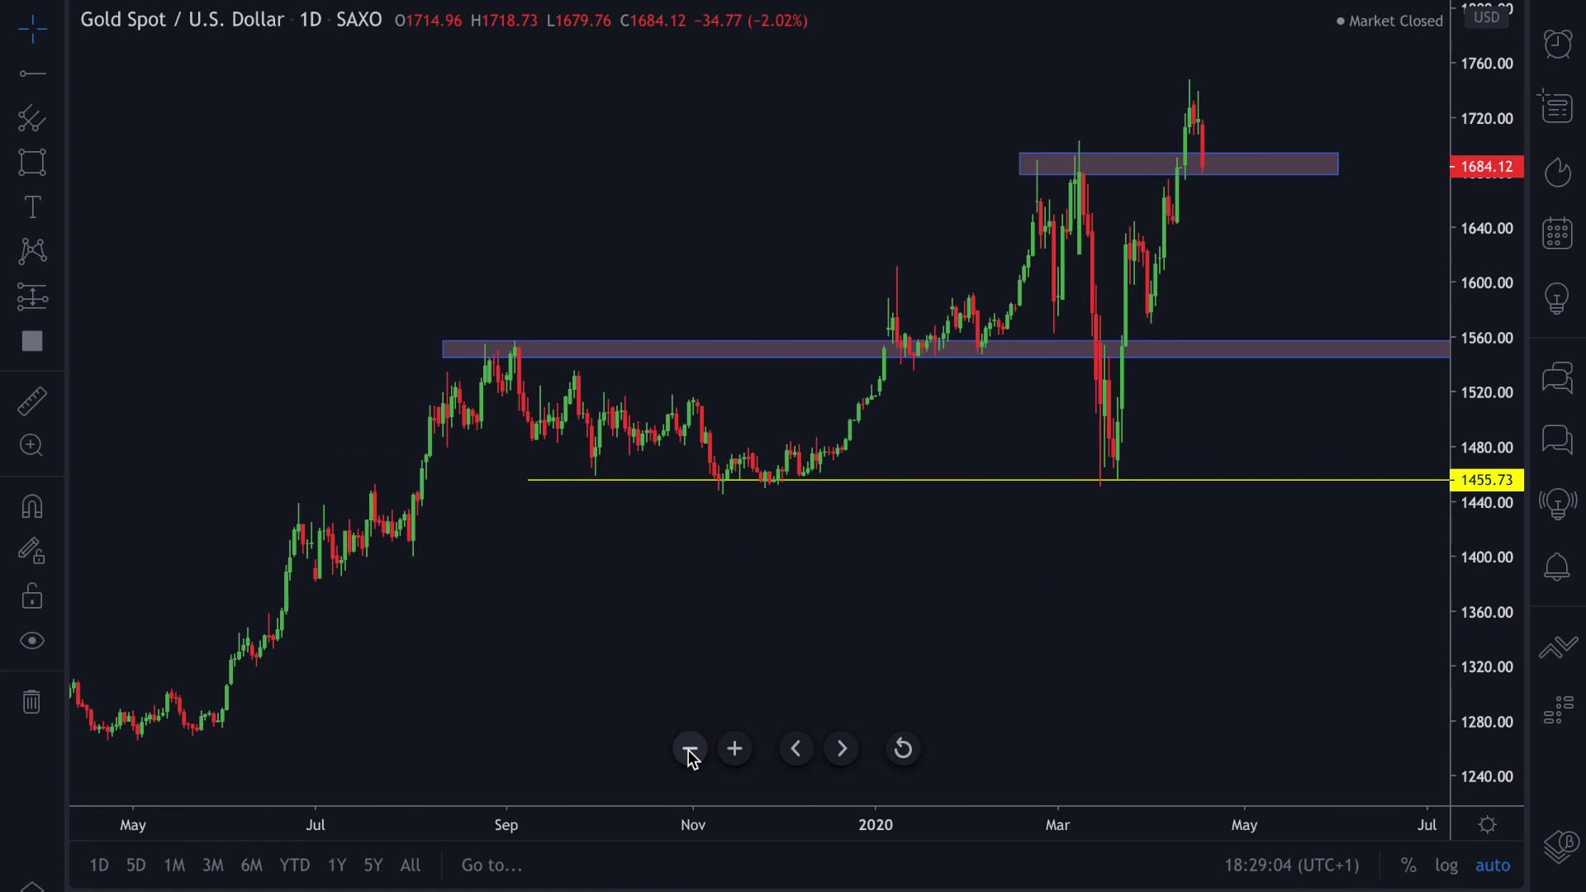
left_click(690, 750)
left_click(690, 750)
type("1w")
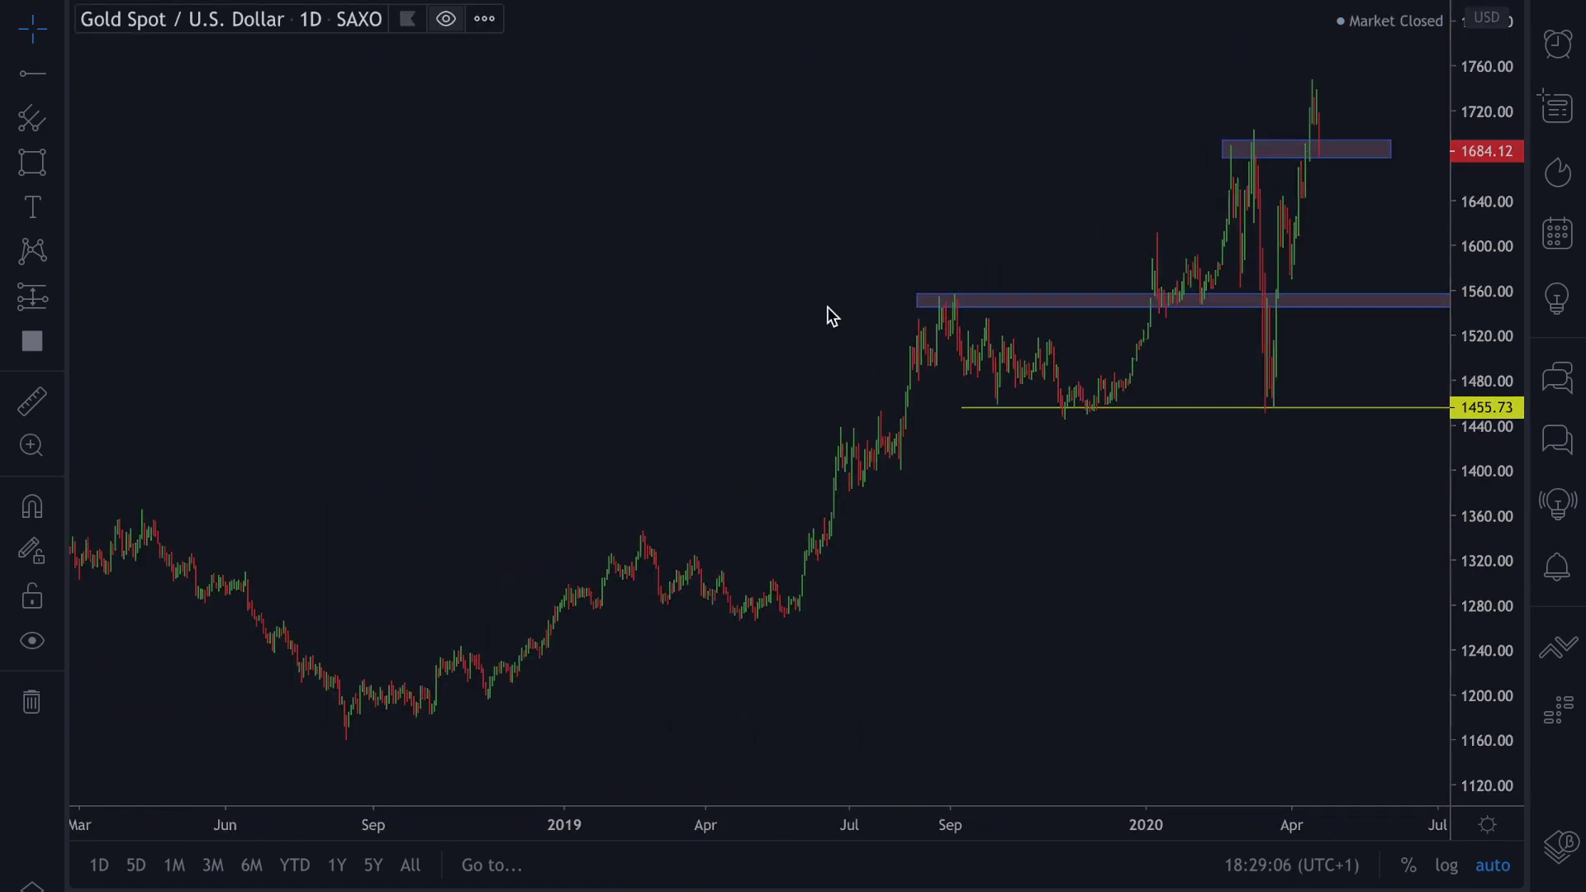
key("Return")
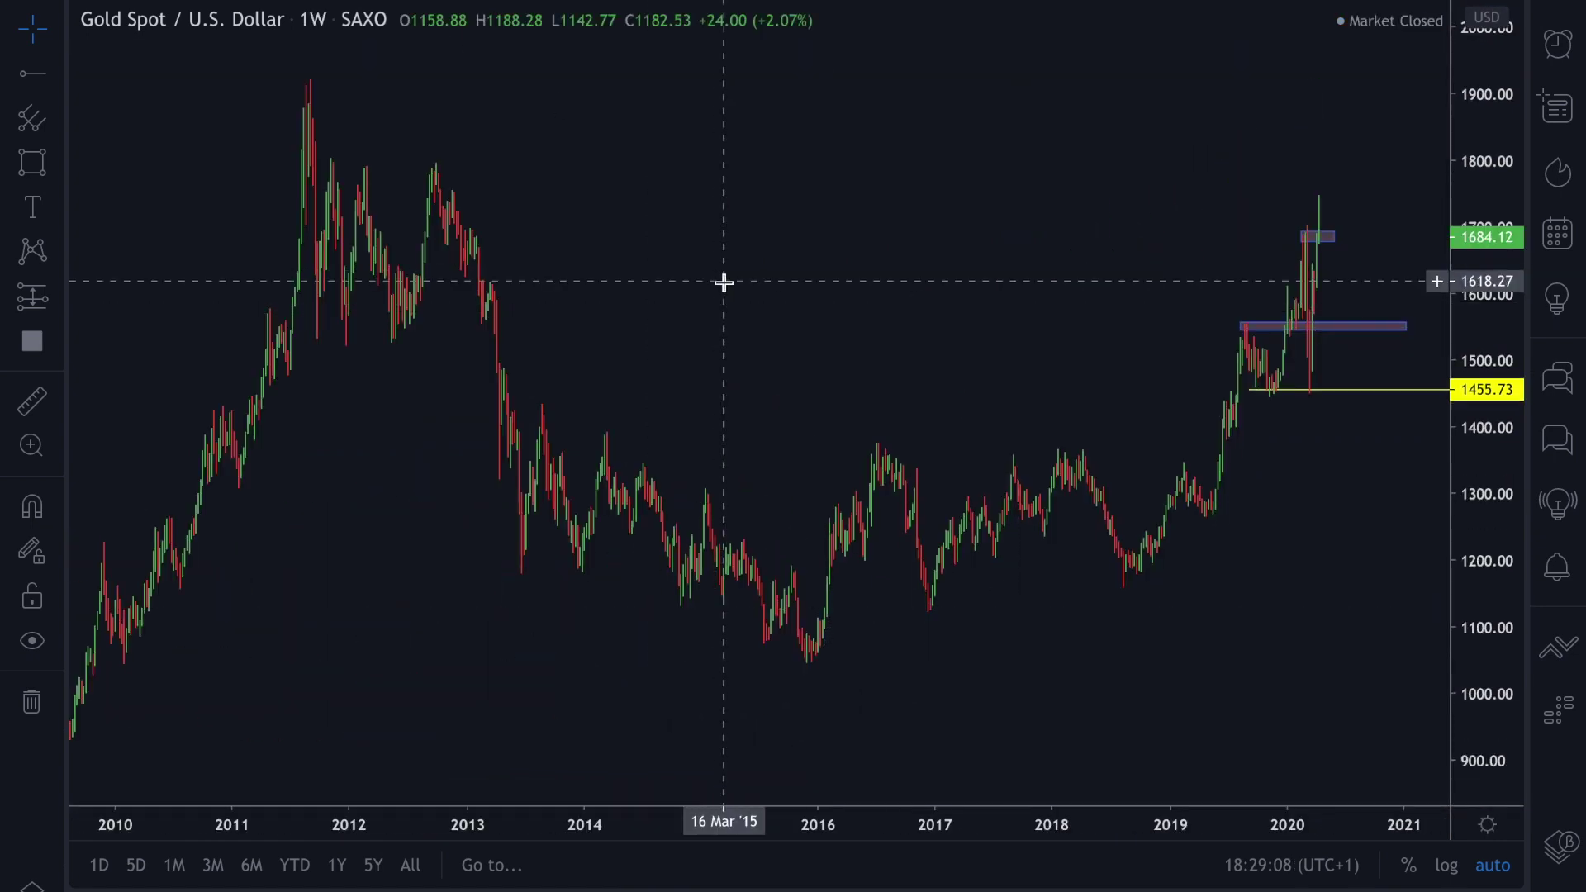
Step: Draw horizontal rays at about 1620.13 from 18 March 2013 and about 1700.07 from 7 January 2013
left_click(32, 74)
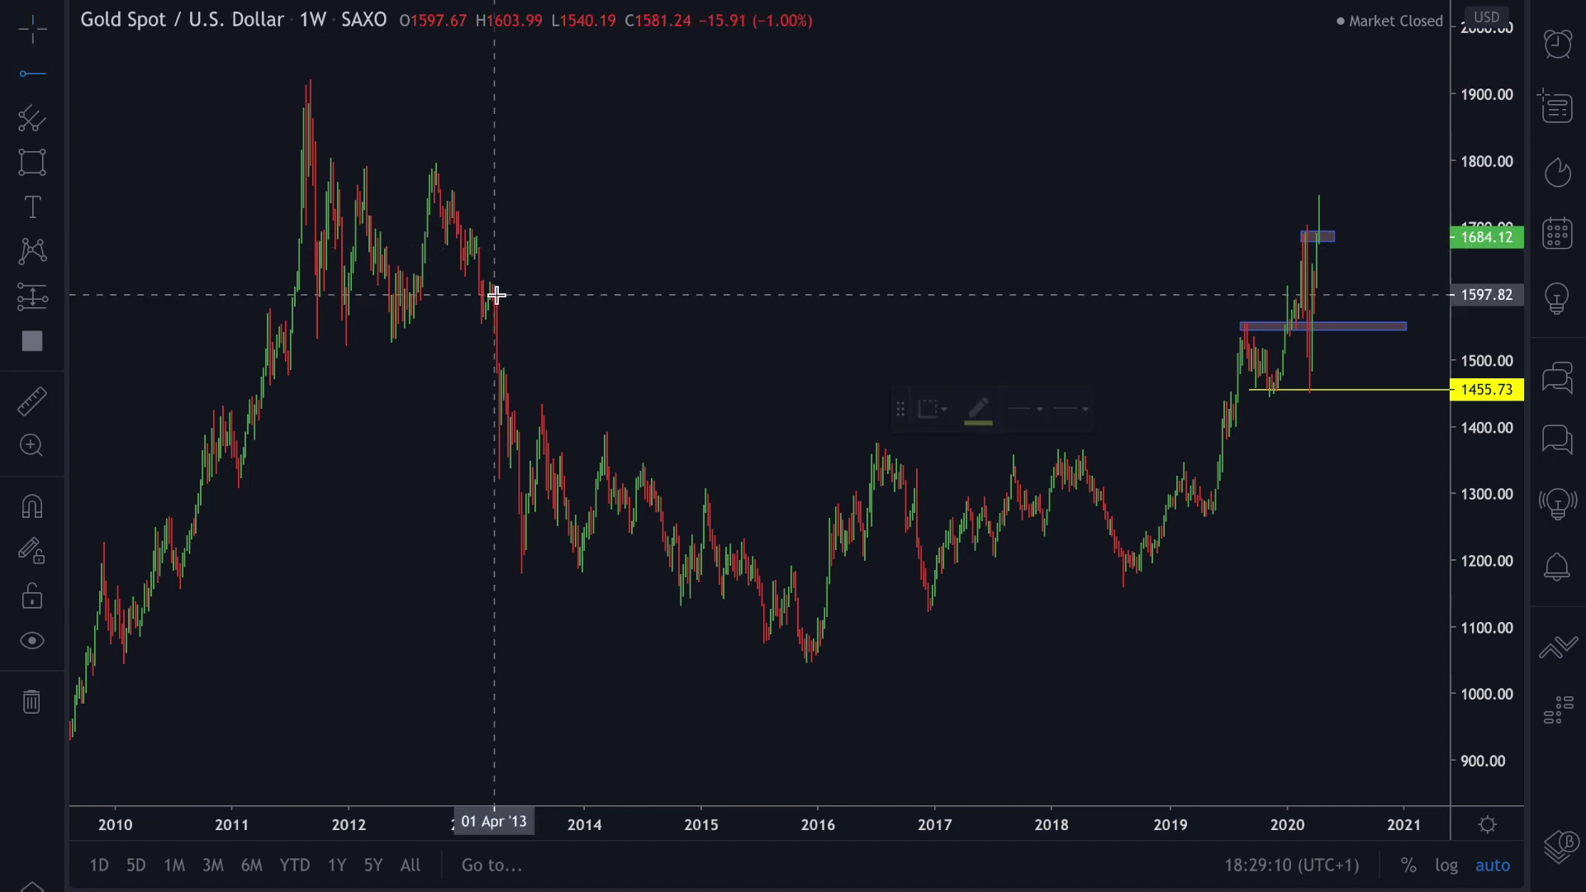
left_click(490, 281)
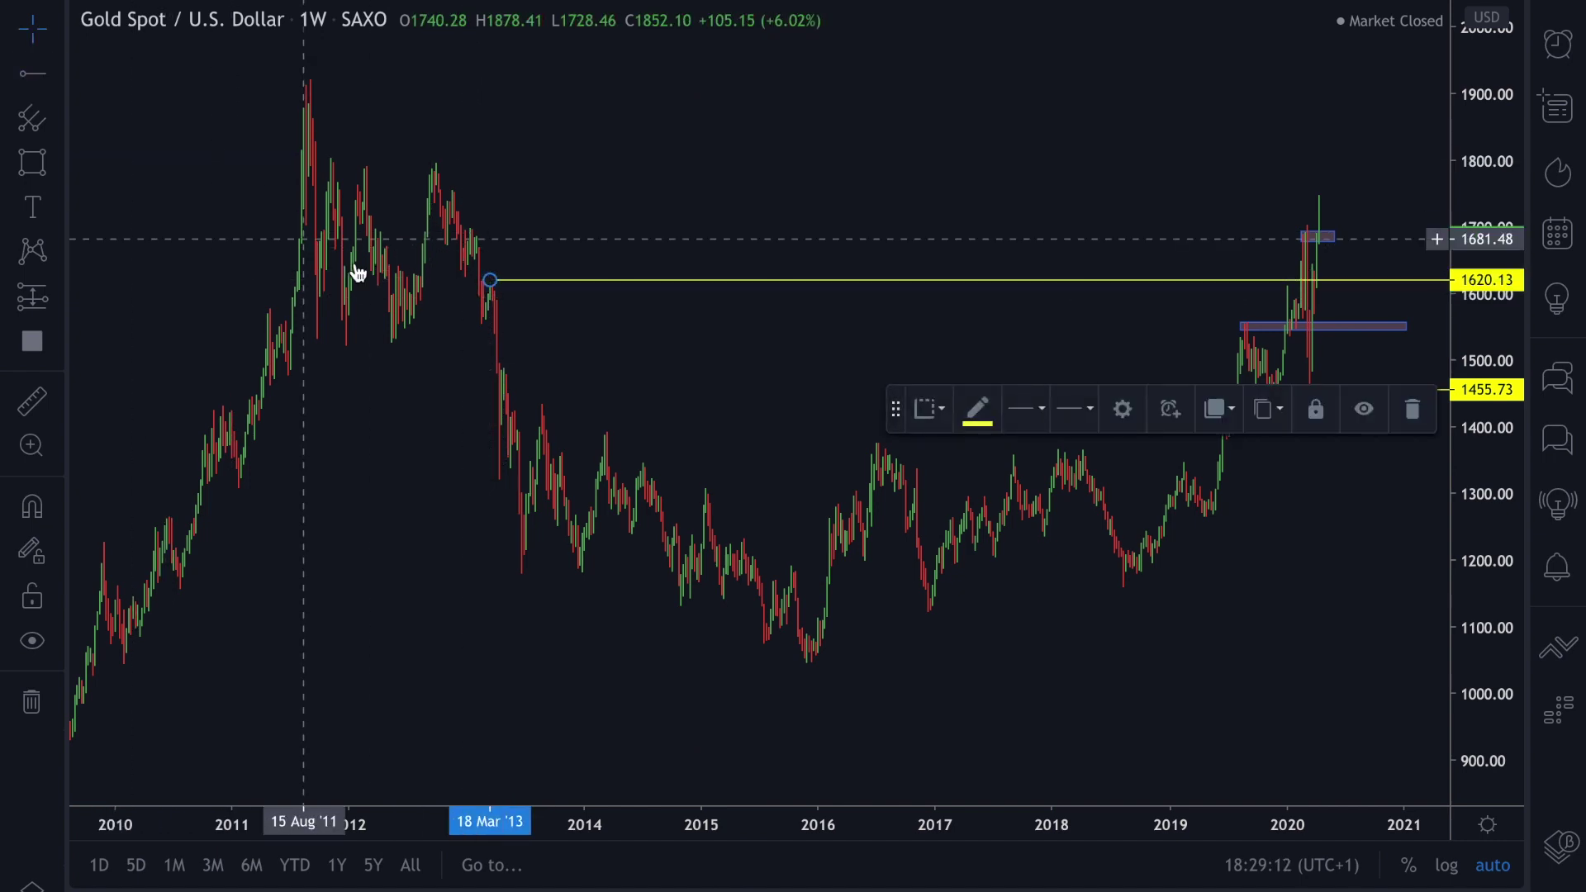
left_click(31, 73)
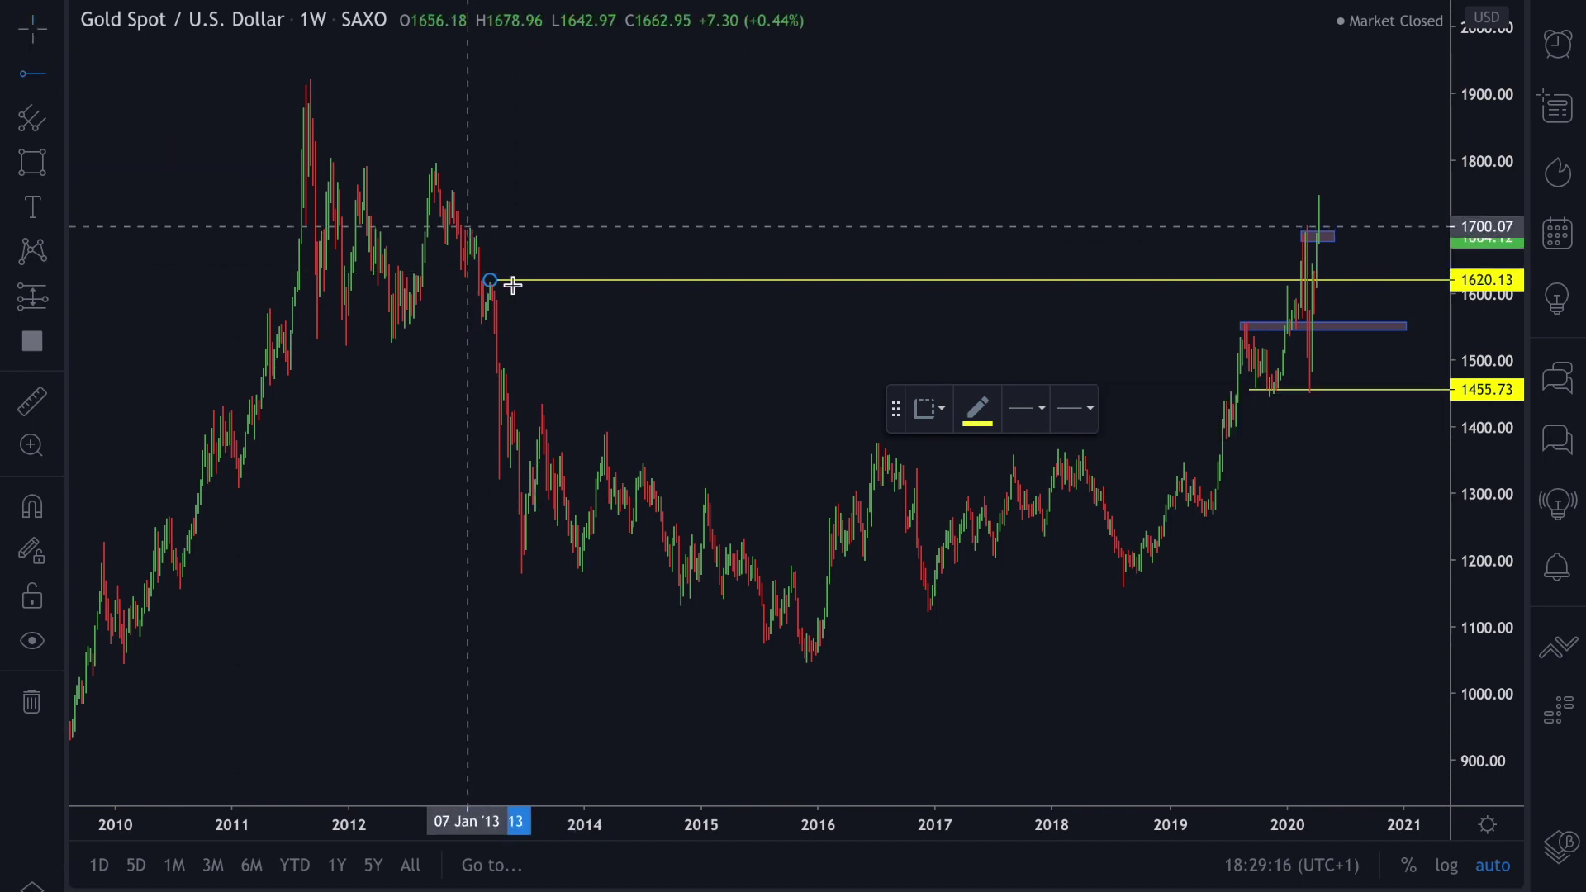
left_click(467, 225)
Step: Move the upper rectangle zone at the 2020 highs up to span about 1701.19 to 1685.31, along the upper ray
left_click_drag(754, 826, 226, 758)
left_click_drag(1079, 818, 360, 748)
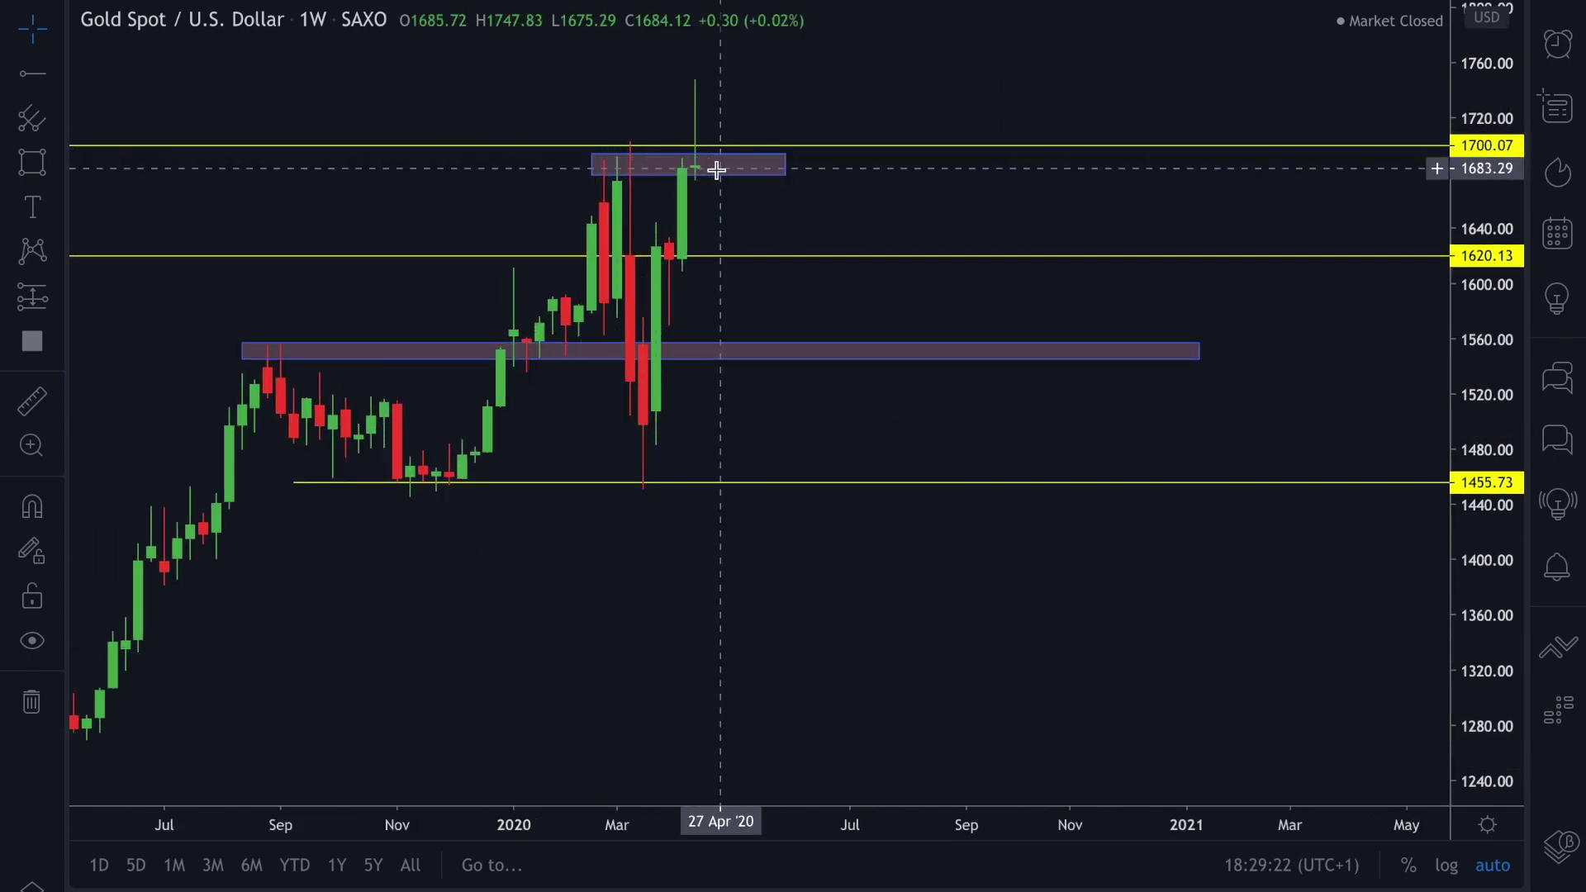
left_click_drag(724, 182, 720, 166)
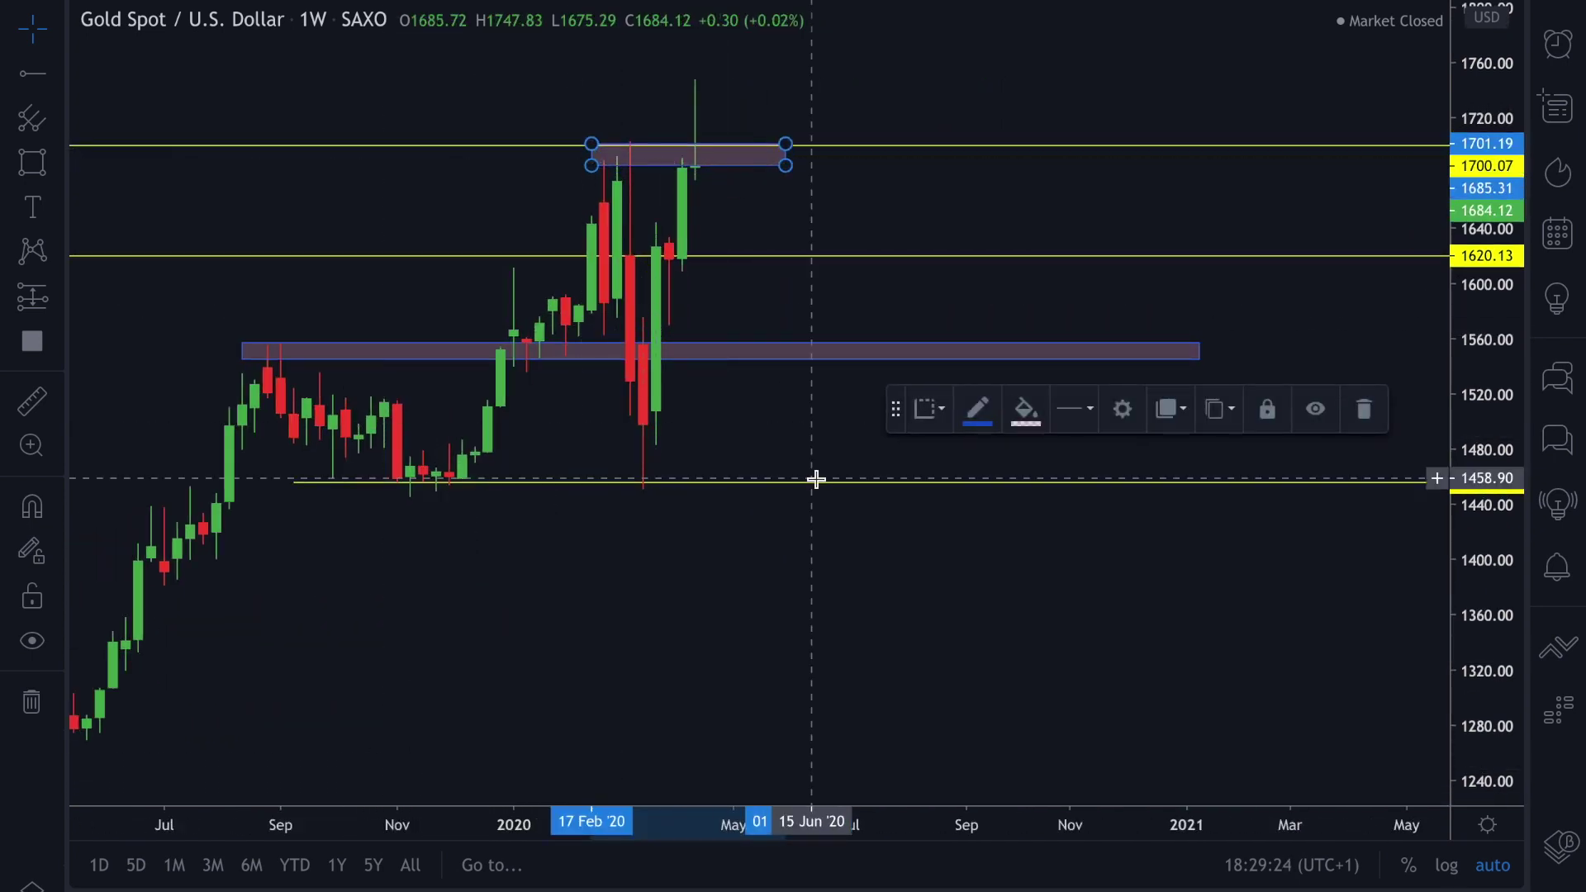
left_click(750, 282)
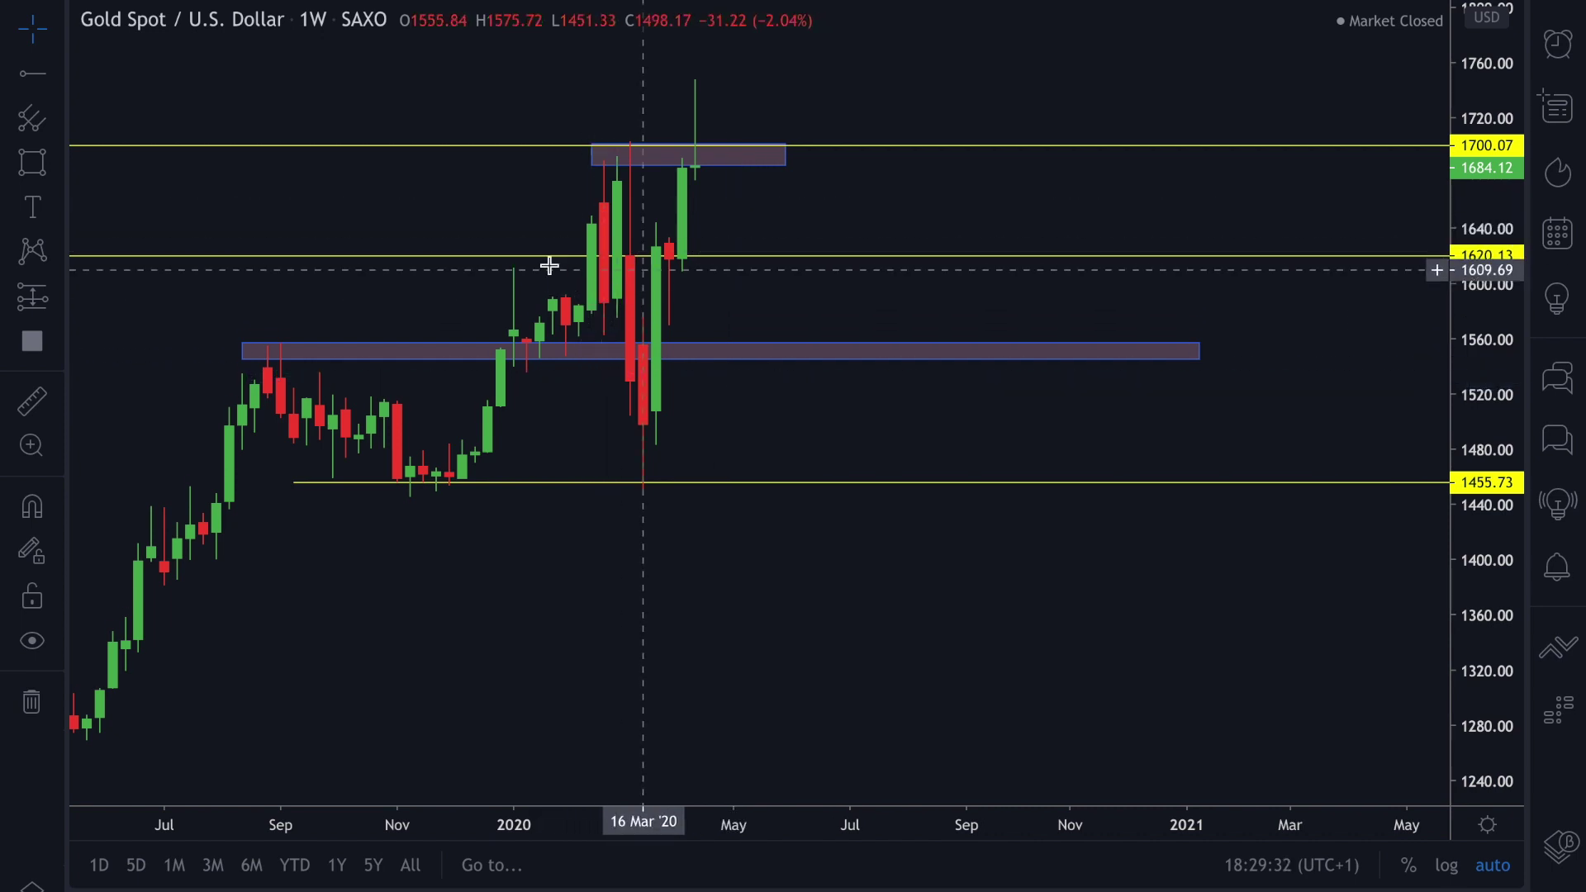
Step: Lower the middle horizontal ray to about 1613.85, near the January 2020 high
left_click(522, 261)
left_click_drag(521, 261, 520, 267)
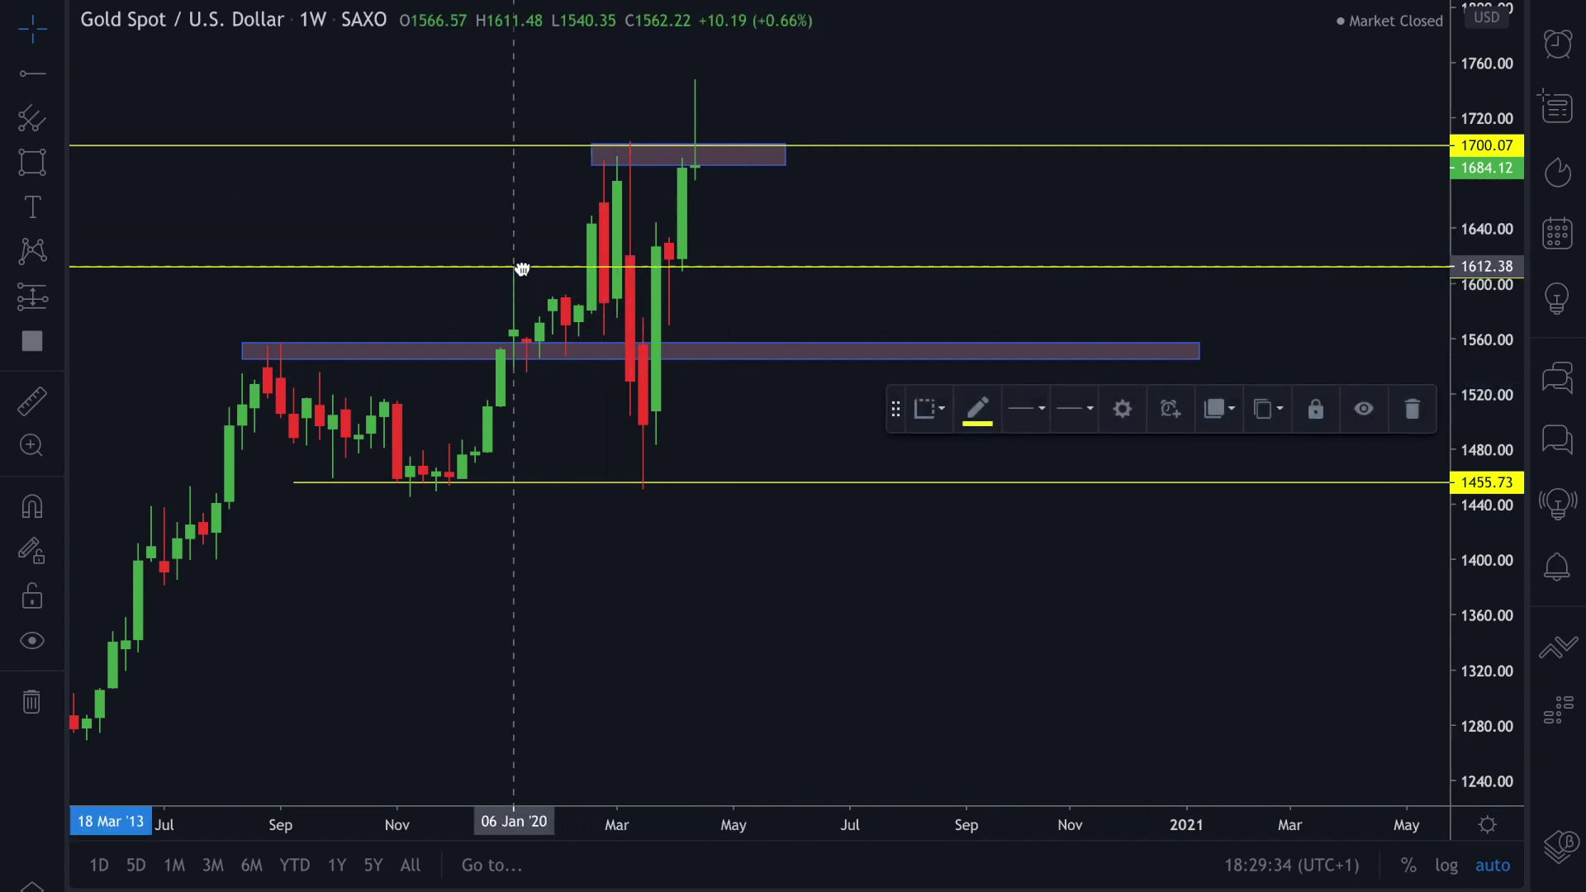
left_click(570, 244)
Step: On the daily gold chart, place a short position with entry at 1682.22 and stop at 1747.32, above the April high
left_click(320, 1)
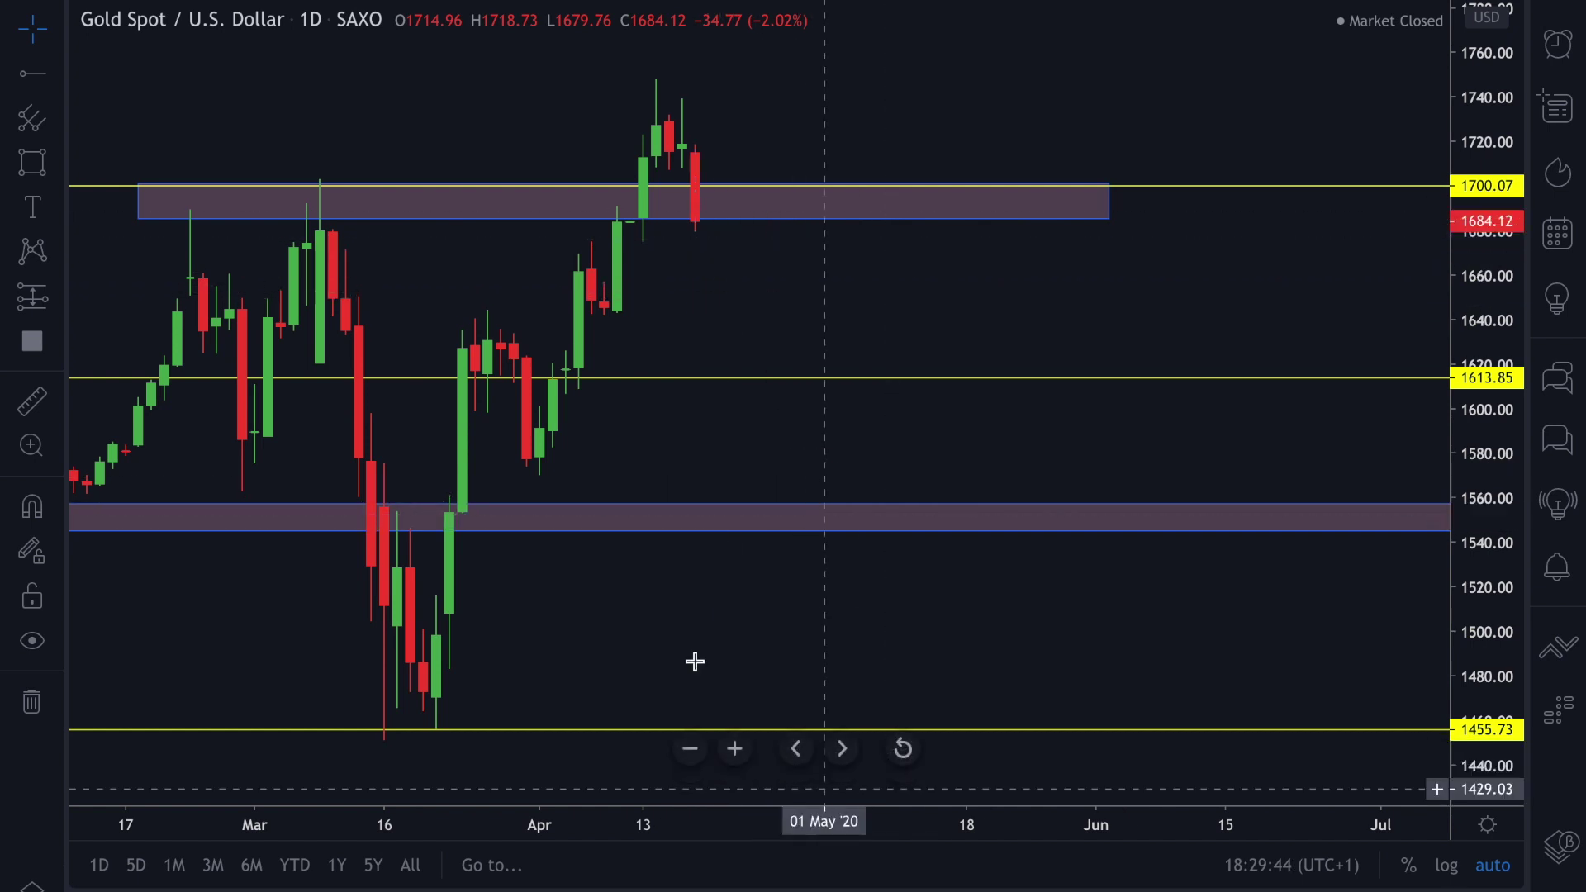
left_click(61, 304)
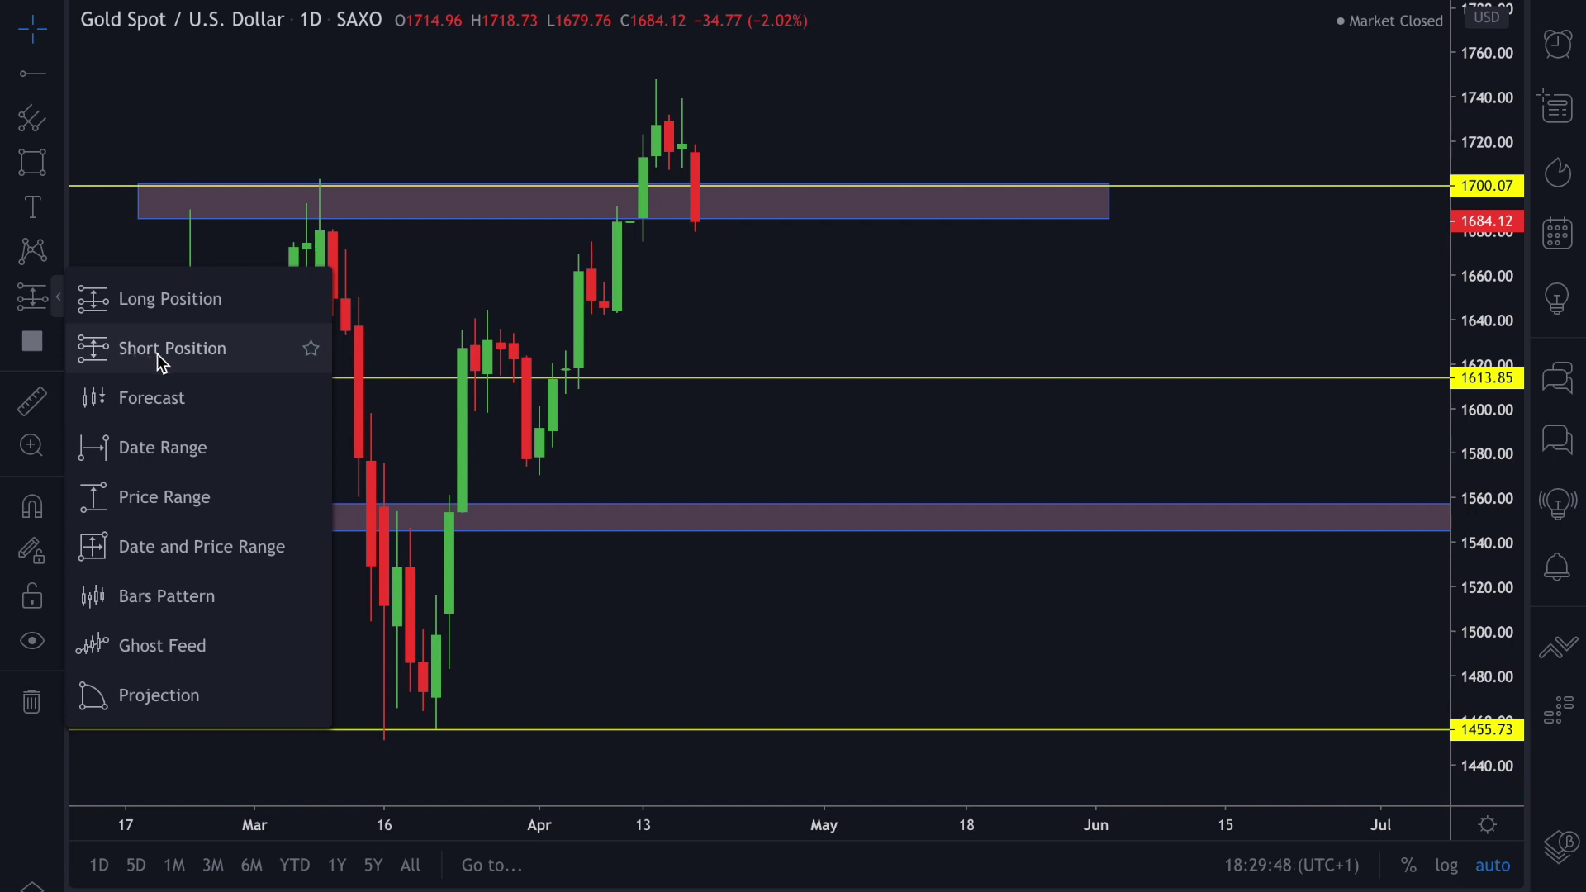
left_click(157, 354)
left_click(747, 225)
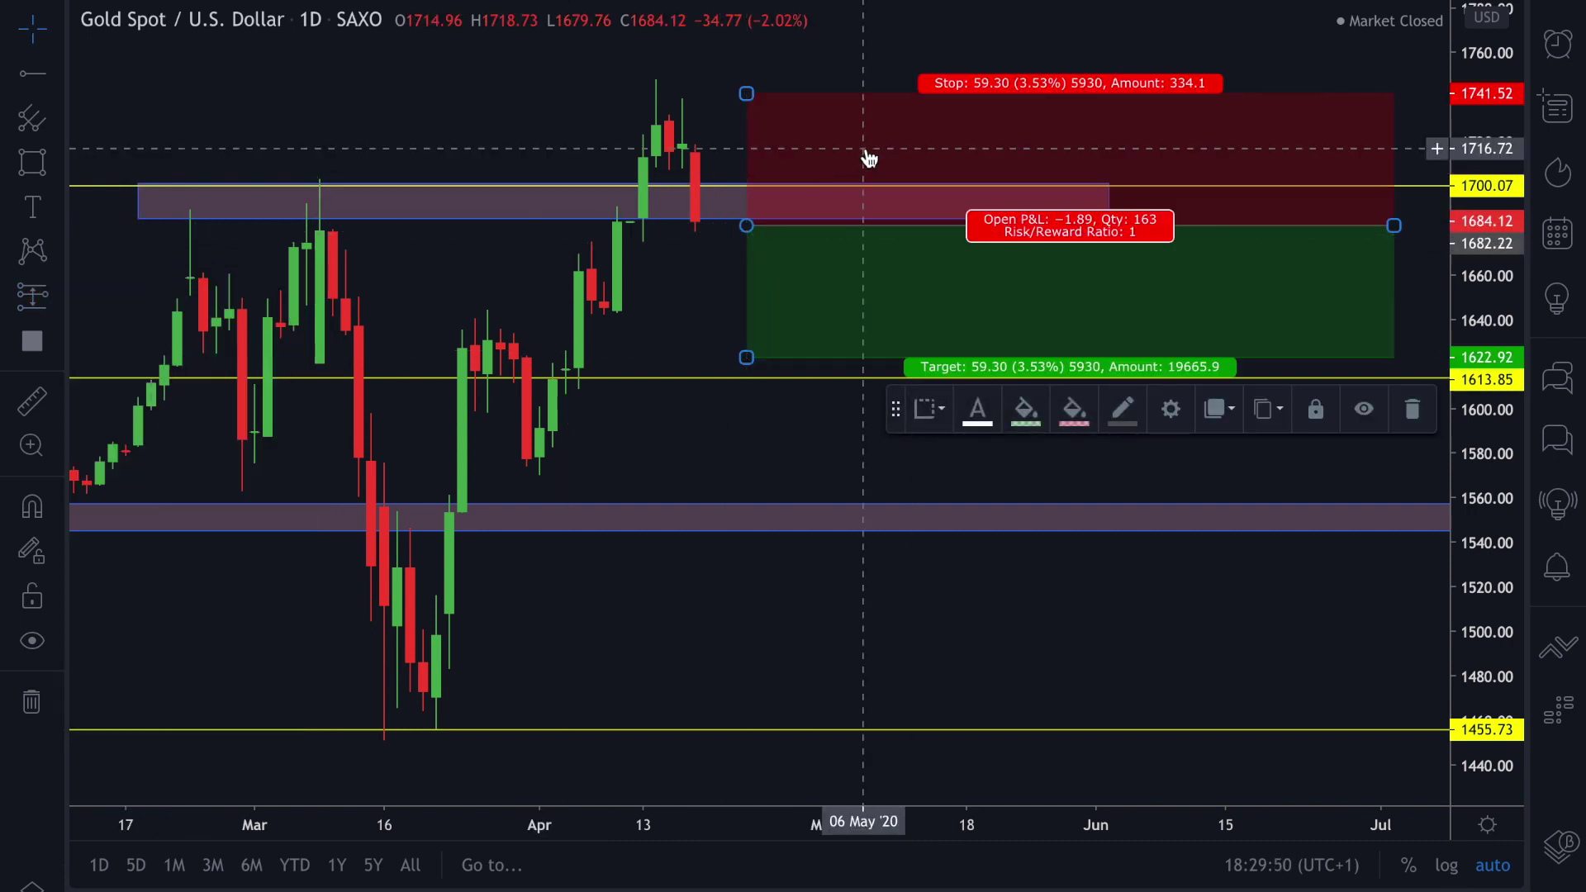
left_click_drag(746, 85, 748, 81)
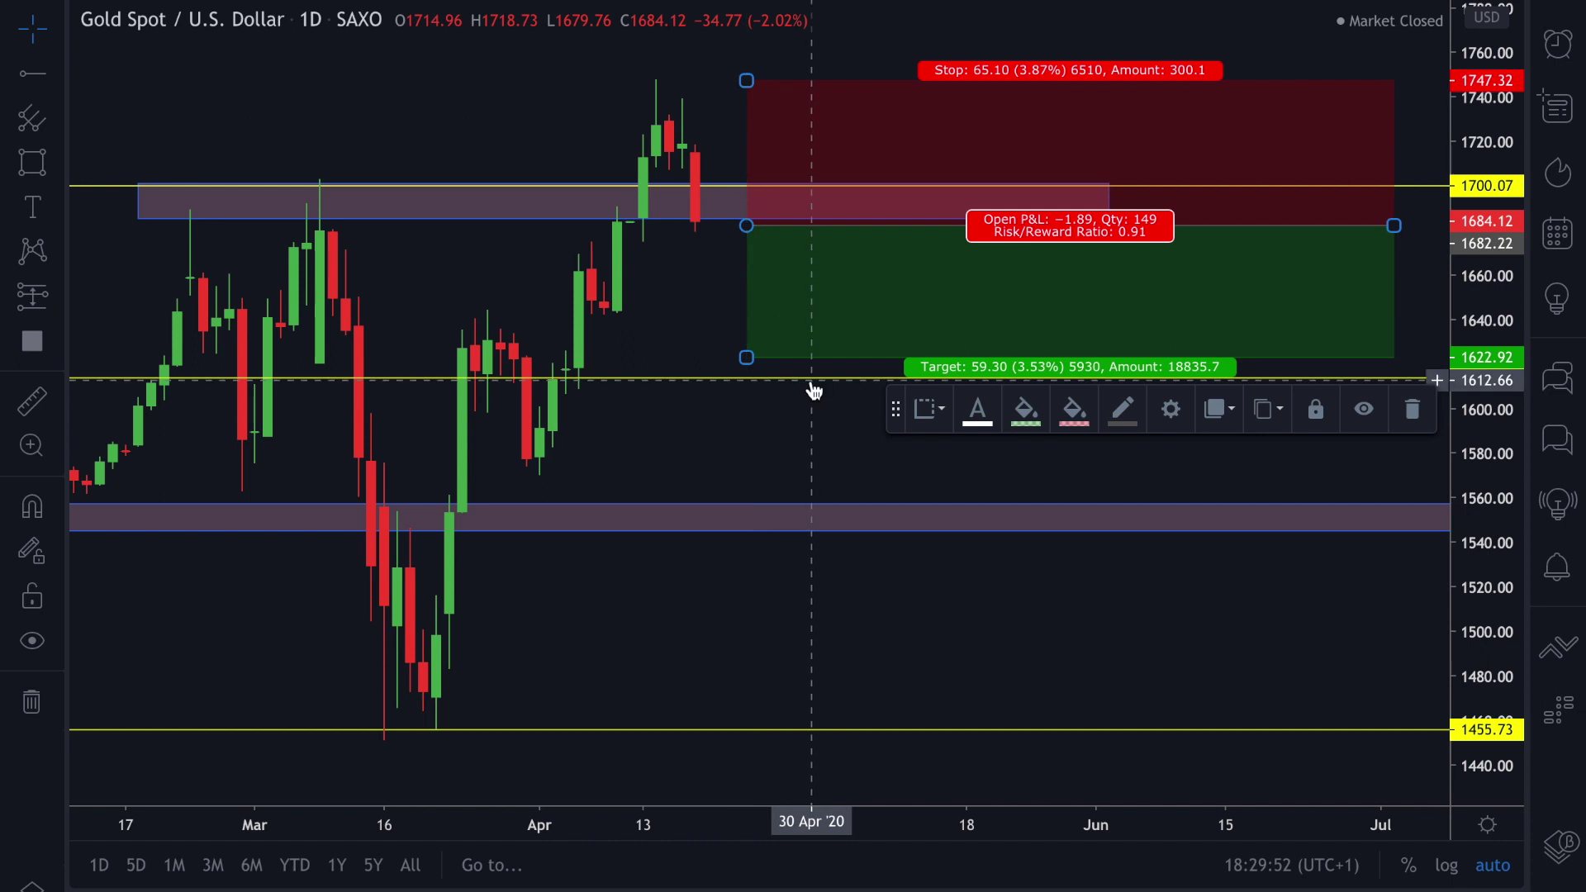
Step: Extend the short position's target down to 1558.64, just above the lower rectangle zone
left_click_drag(1479, 231, 1479, 442)
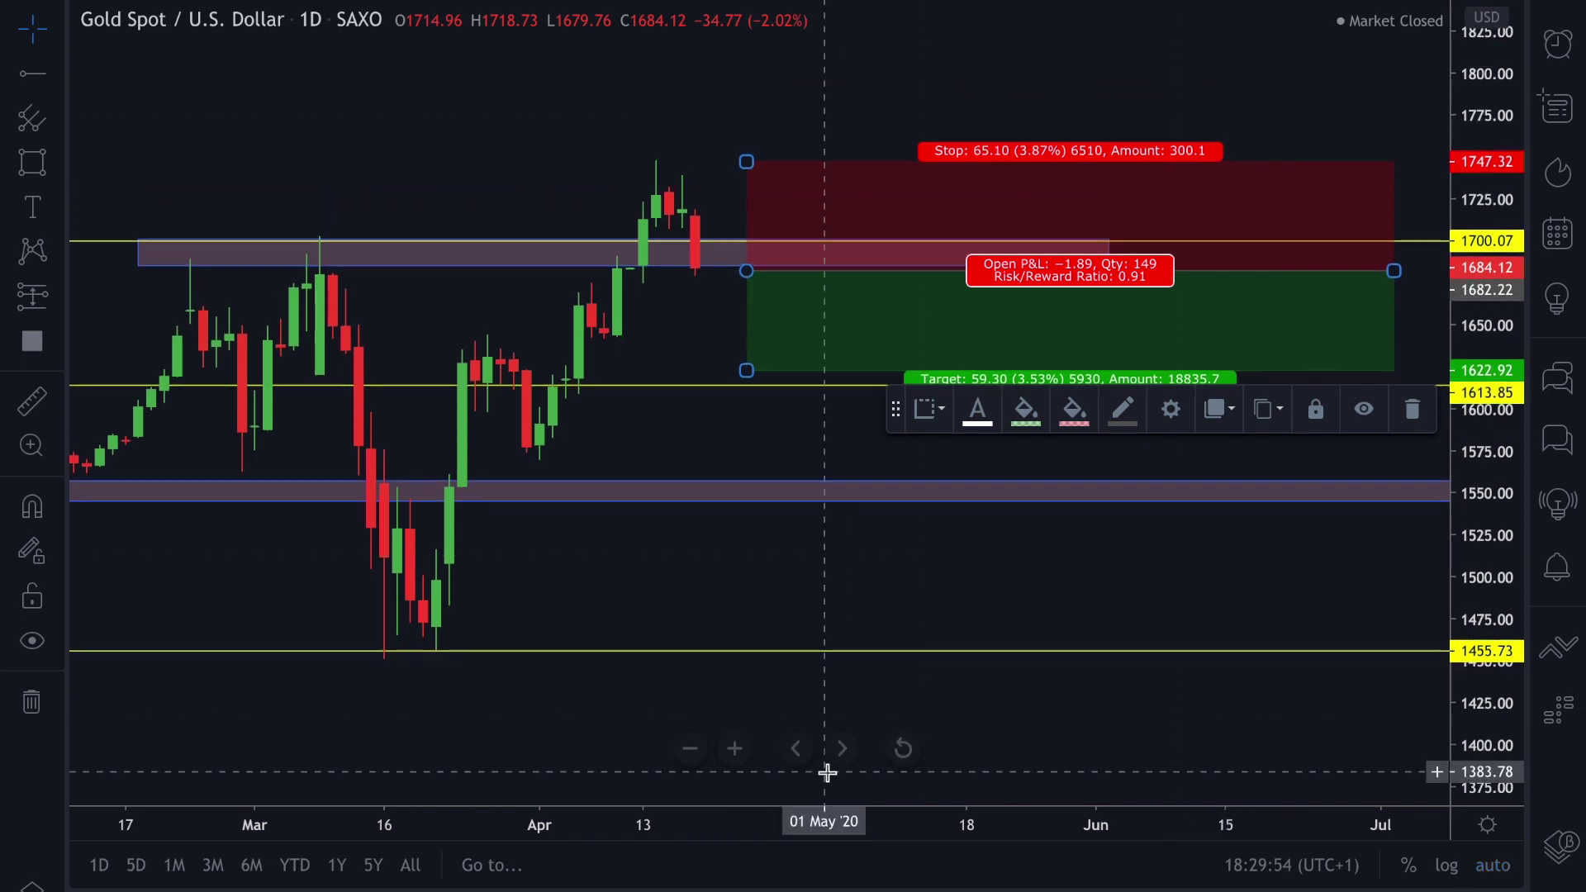
left_click_drag(772, 832, 1176, 847)
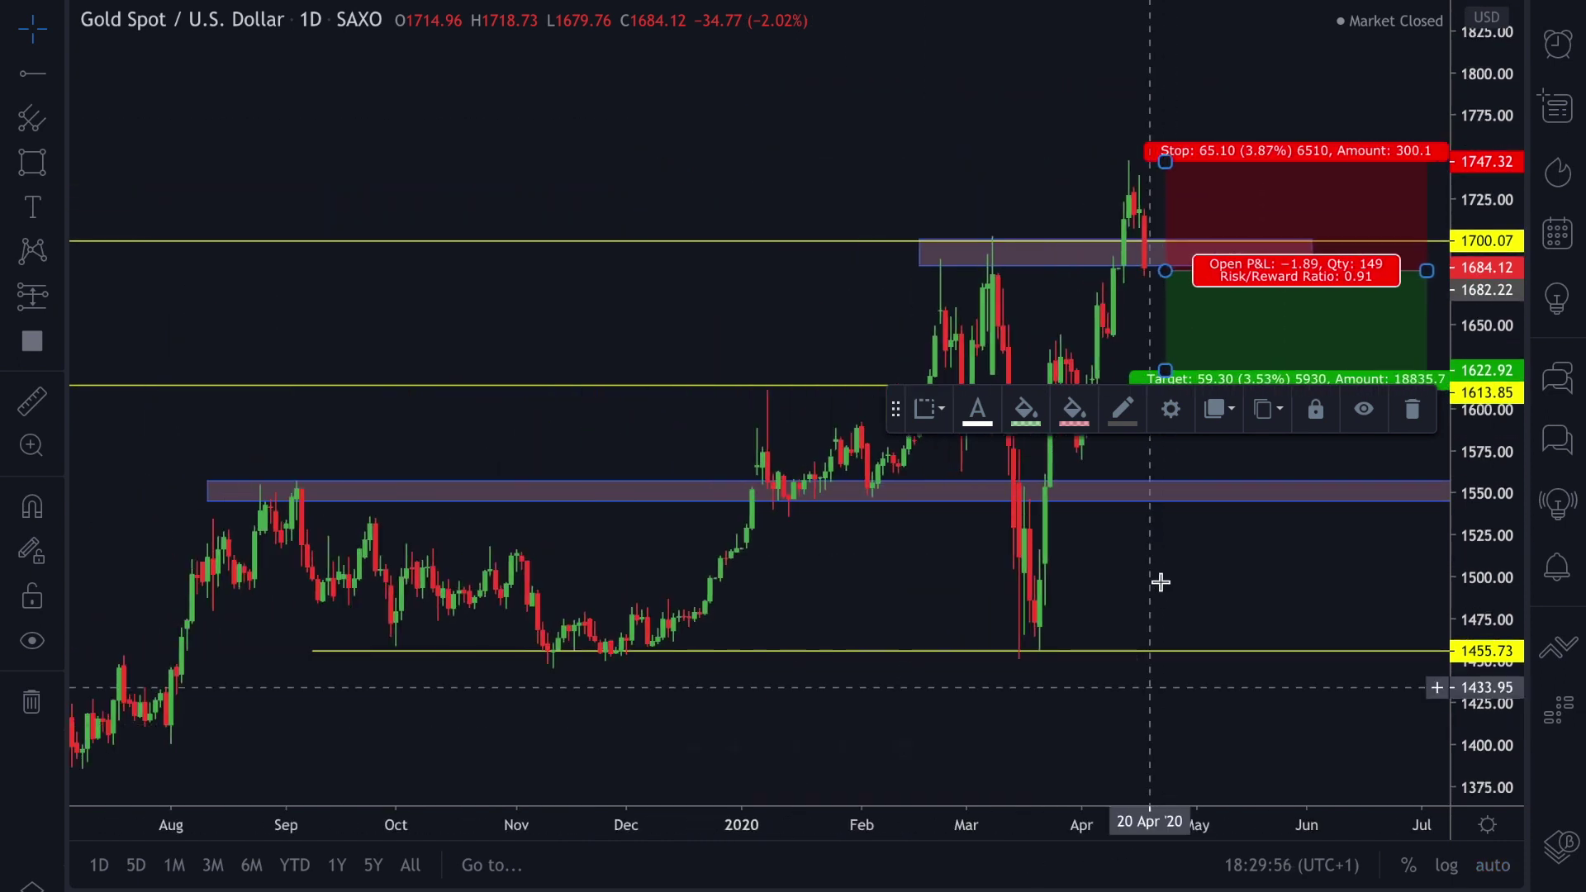
left_click(1211, 584)
left_click_drag(1211, 584, 936, 584)
mouse_move(875, 360)
left_mouse_down()
mouse_move(874, 483)
mouse_move(875, 468)
left_mouse_up()
left_click(907, 556)
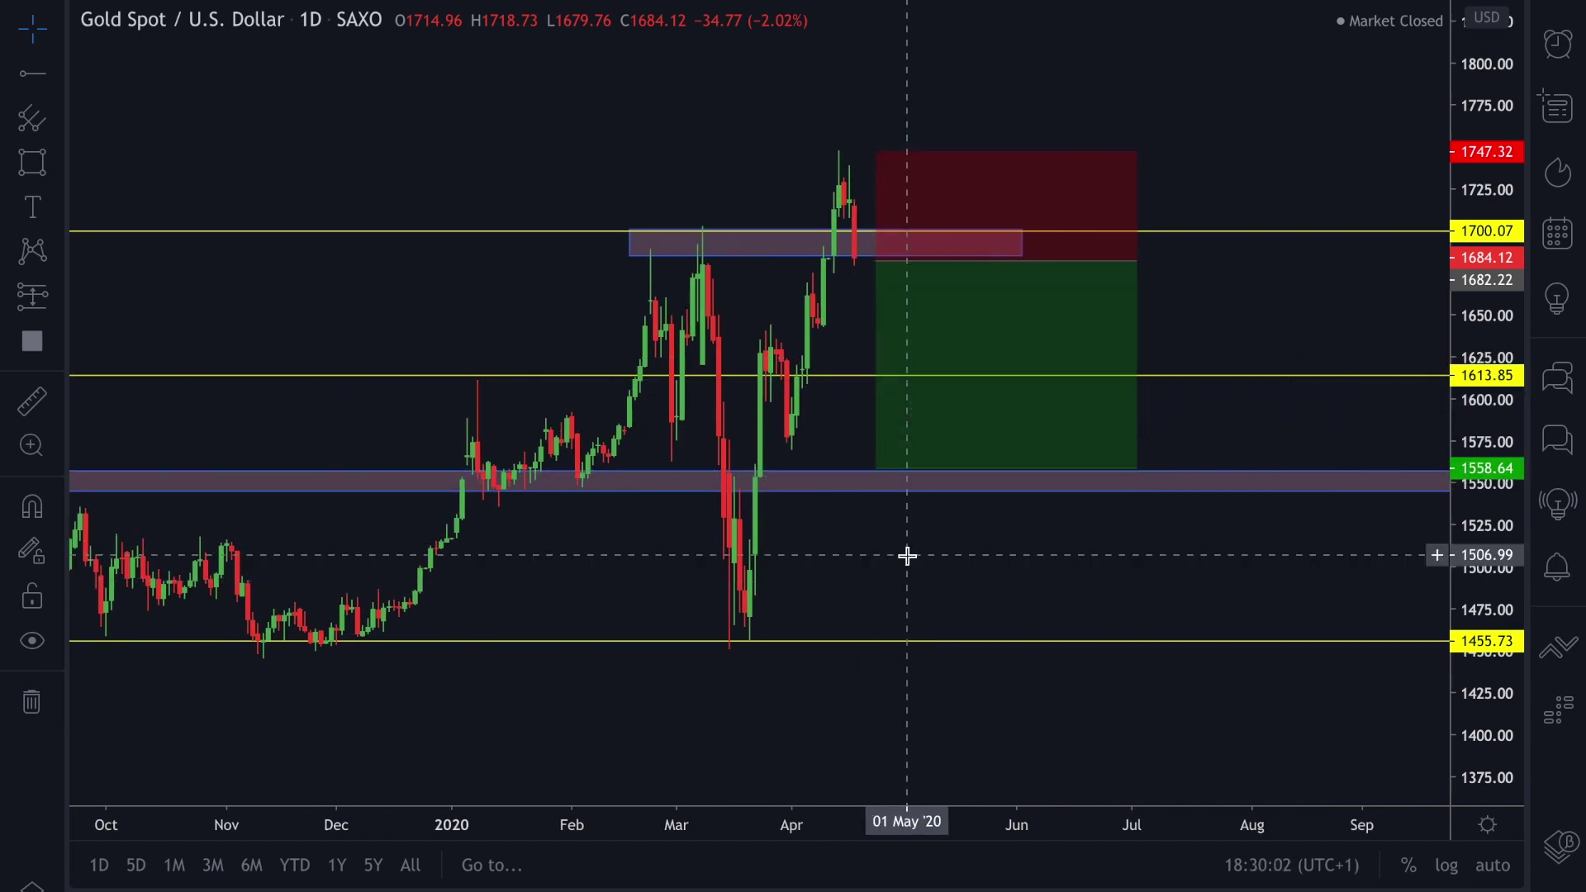
Step: Extend the short position's target down to 1459.77, just above the lowest horizontal ray
left_click_drag(850, 548, 753, 541)
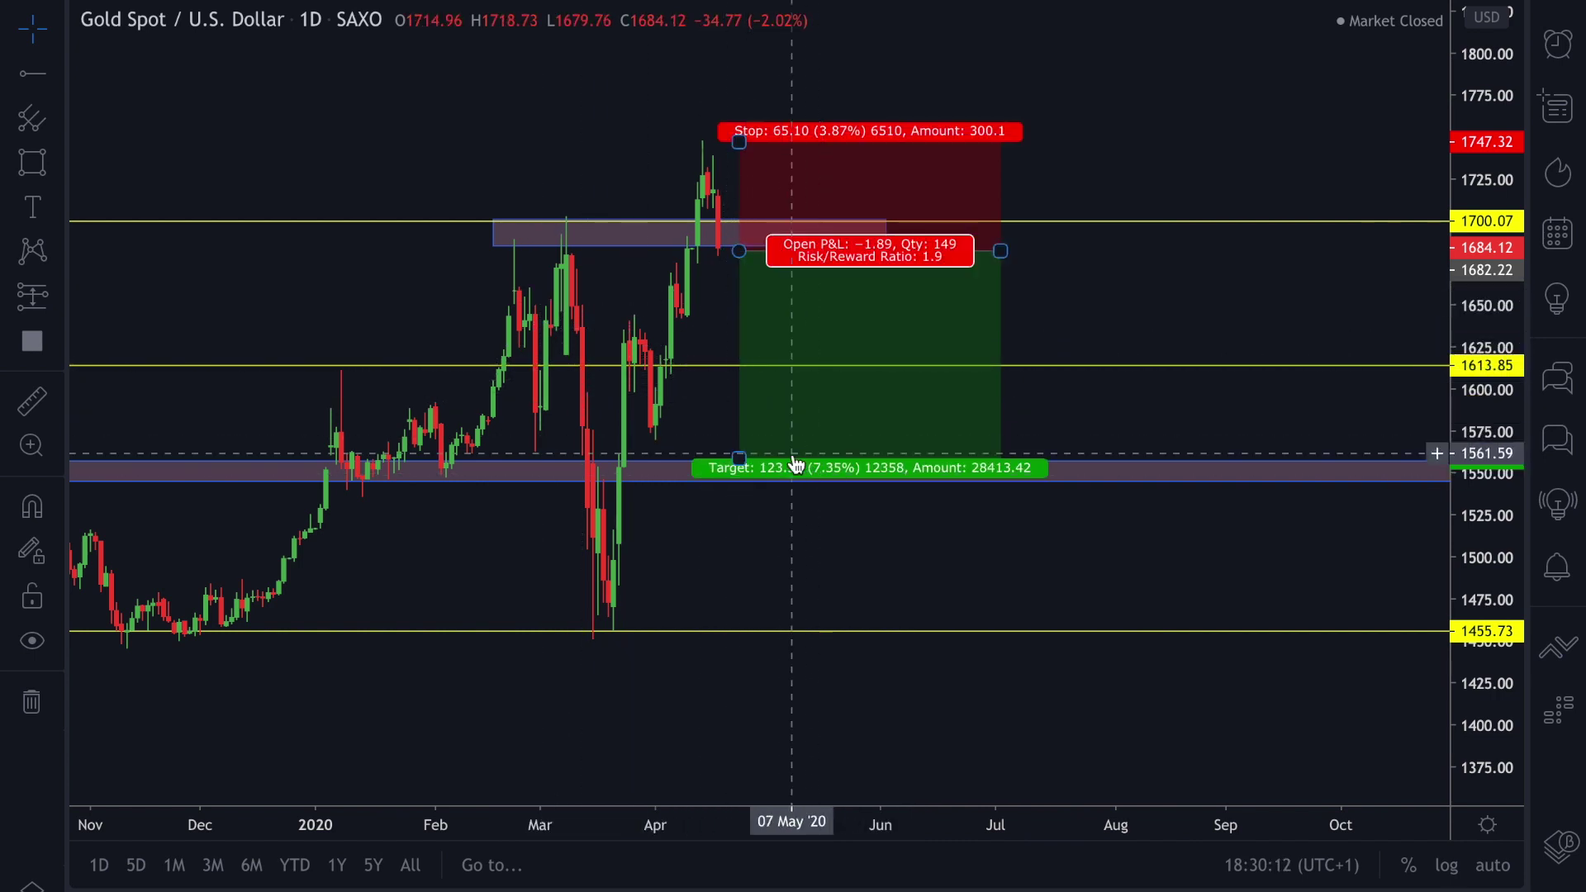
left_click(738, 459)
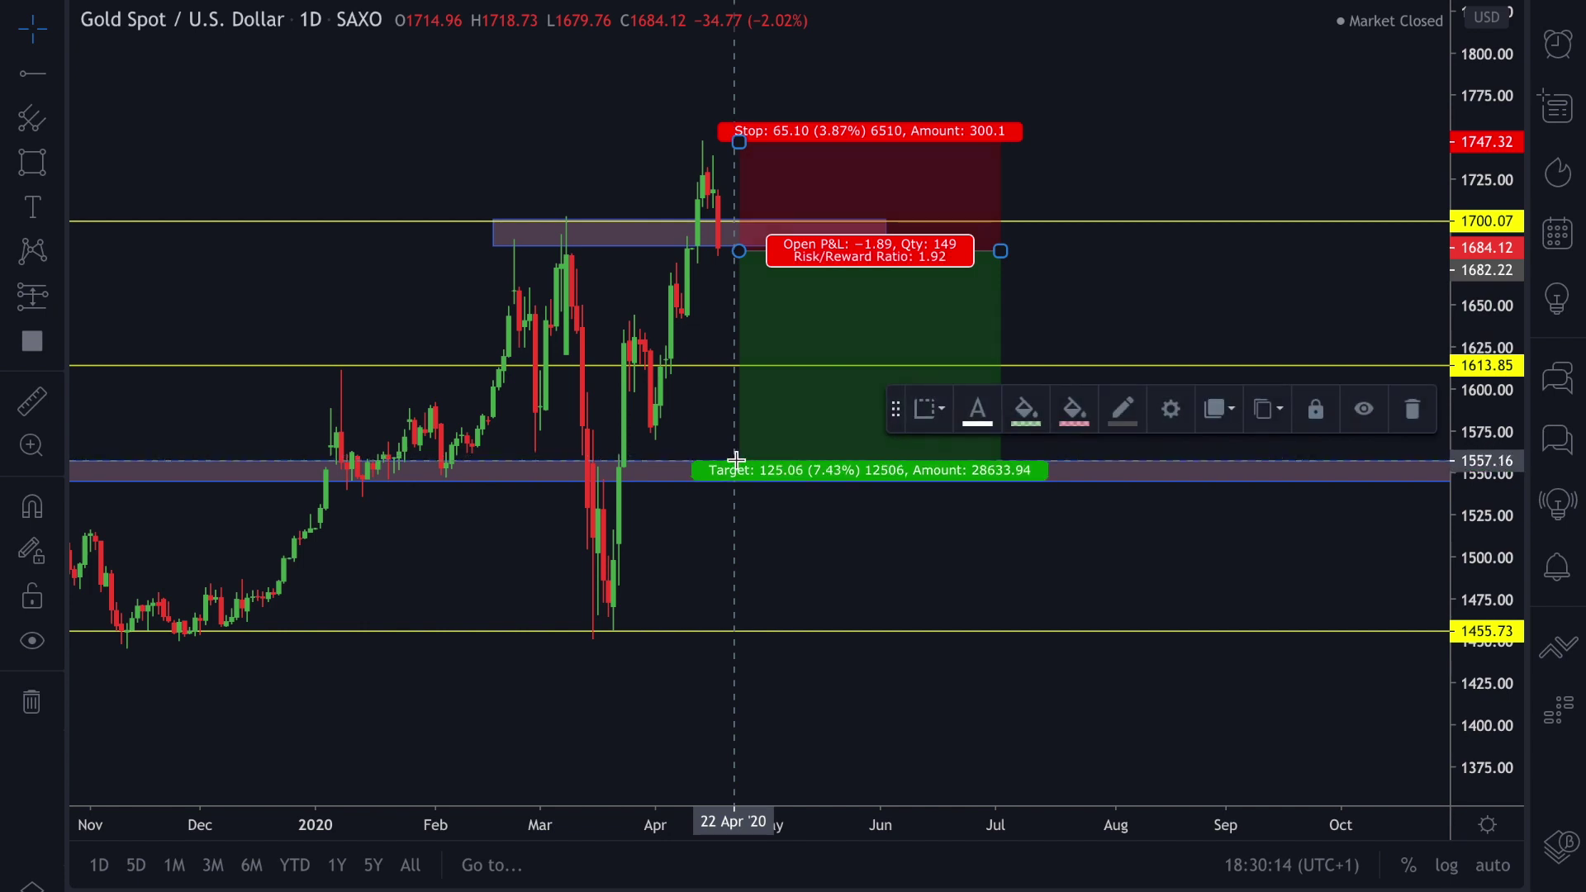
left_click(704, 336)
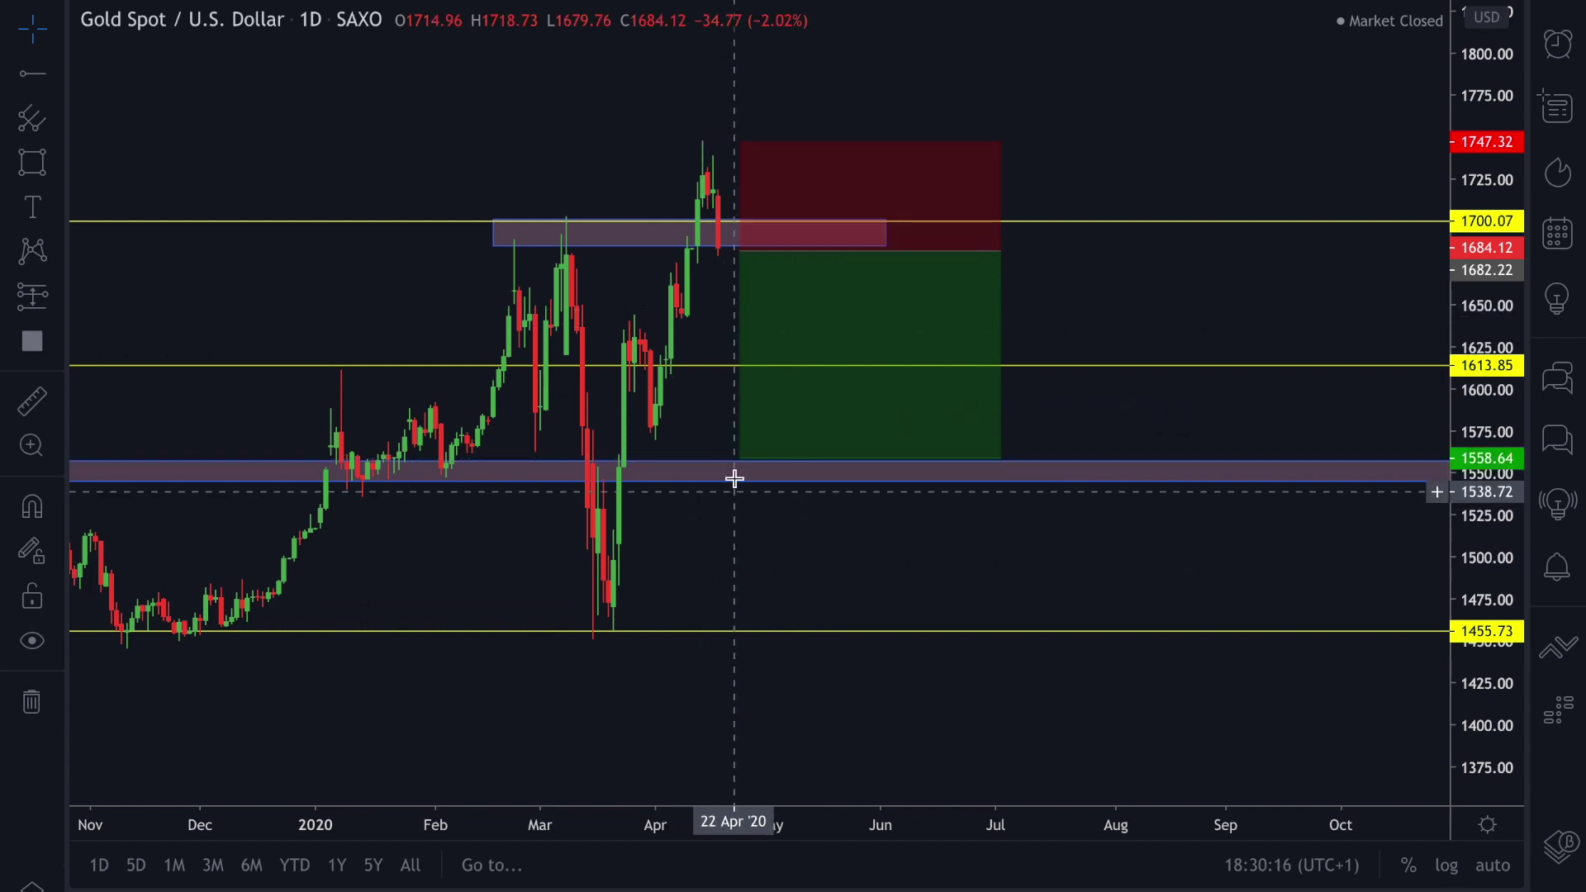
left_click_drag(737, 459, 729, 626)
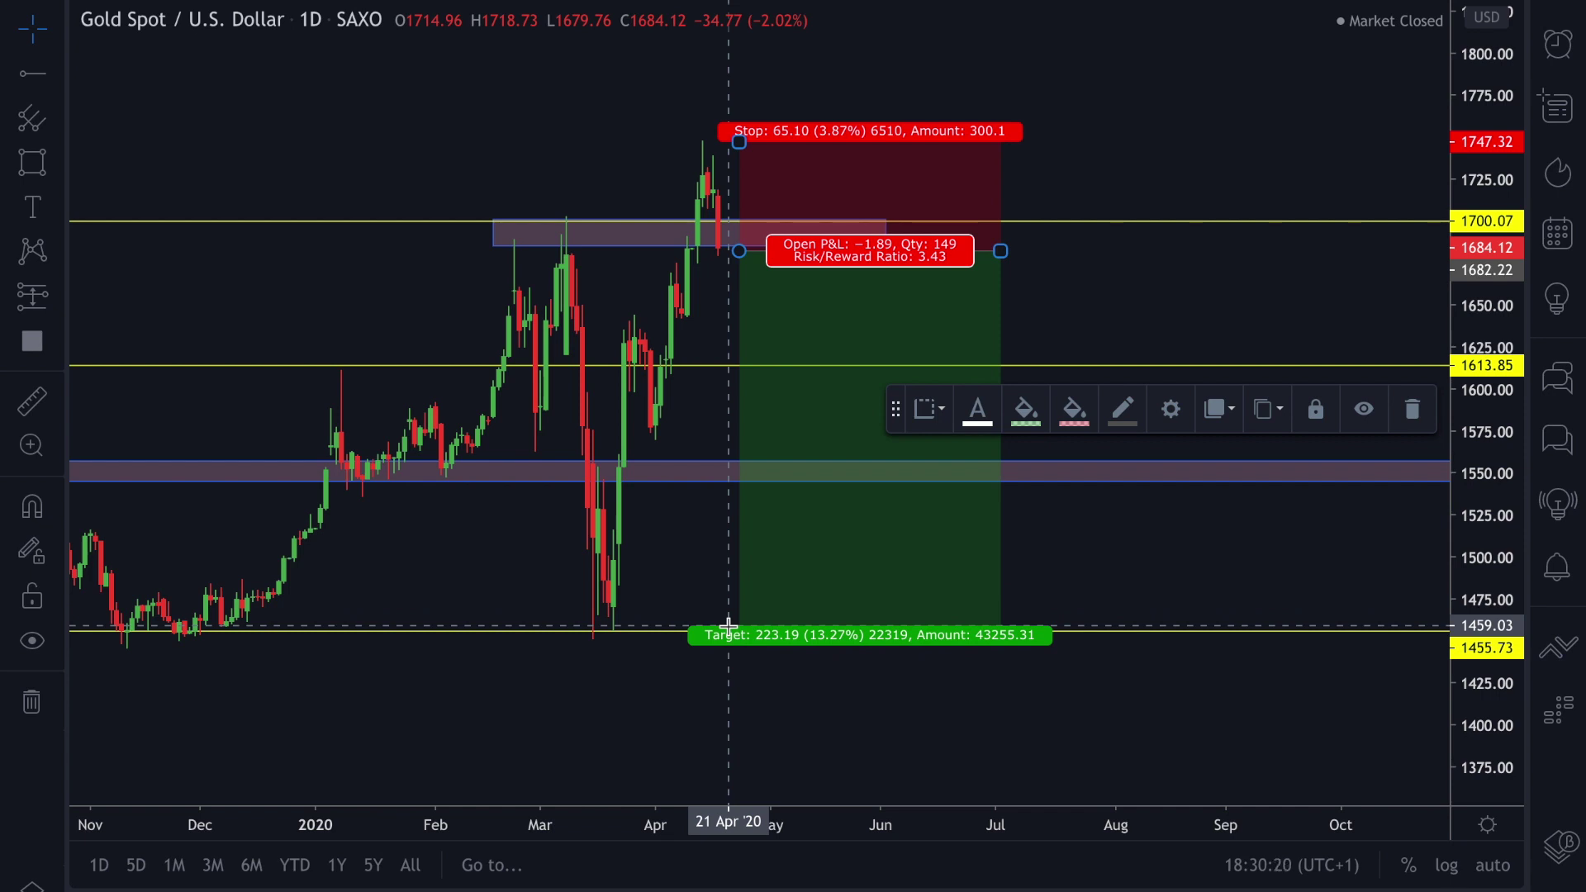
left_click(687, 421)
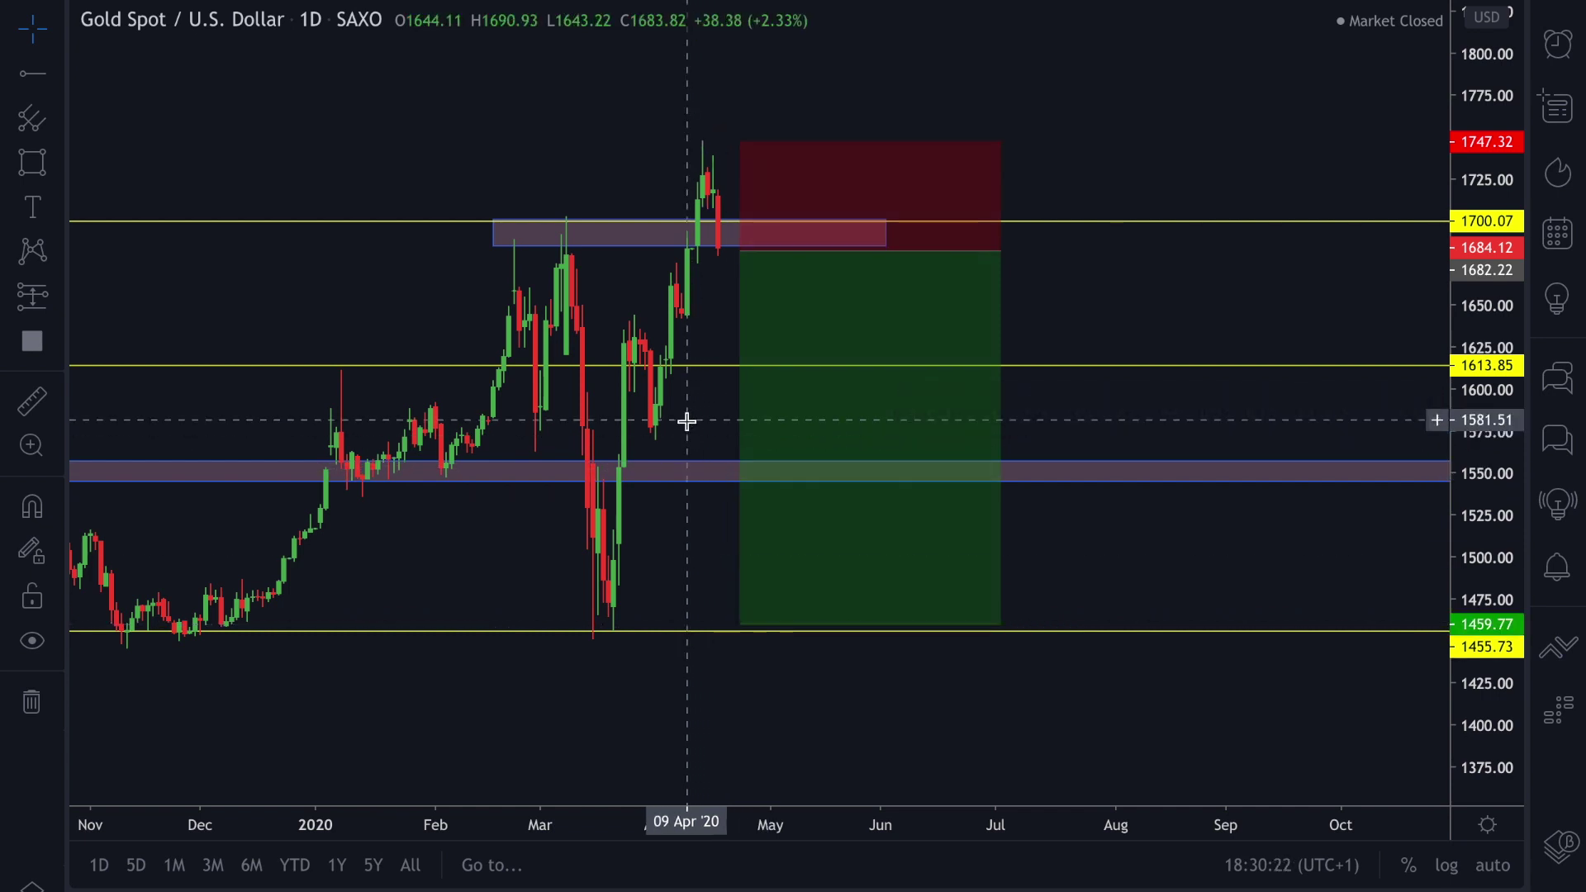